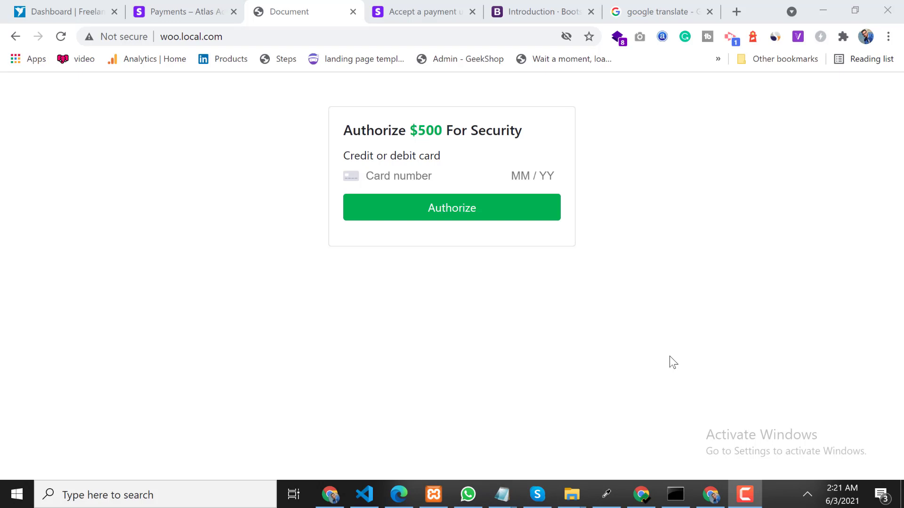
# - Enter the 4242 test card in the demo form and authorize it for 500 USD
pyautogui.click(519, 204)
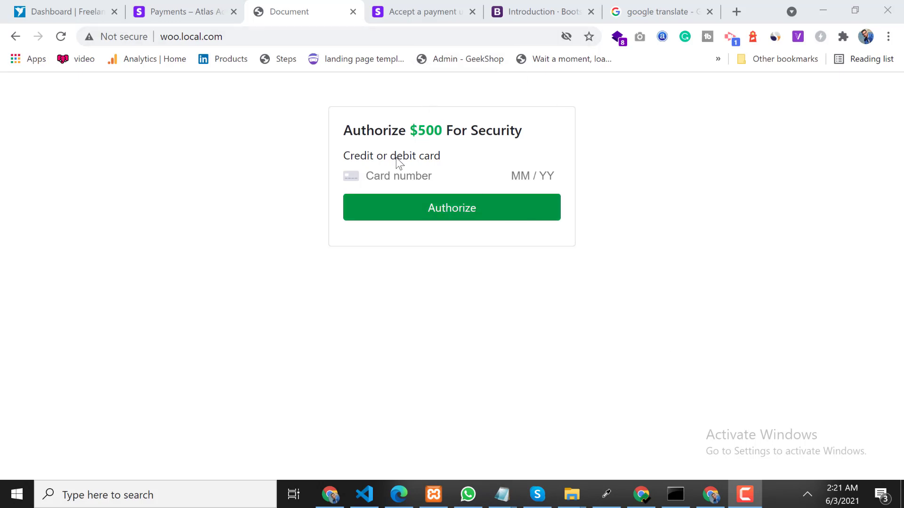
pyautogui.click(192, 9)
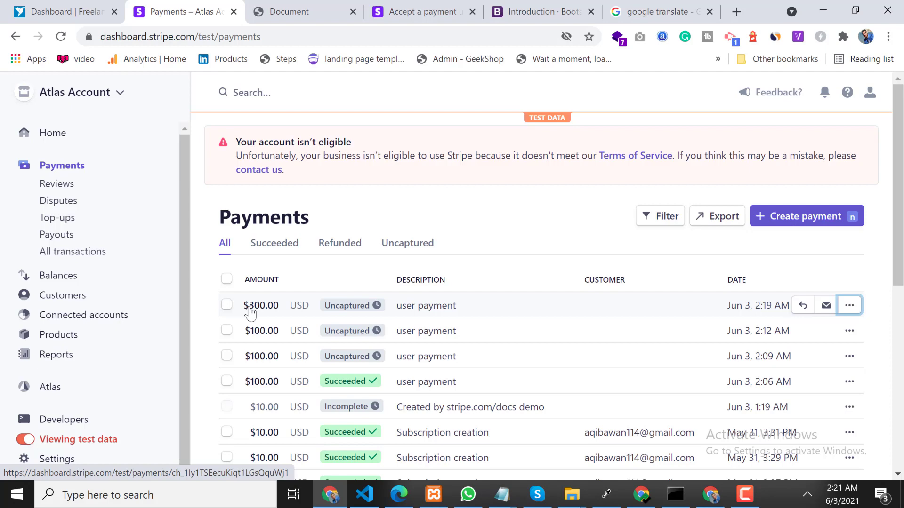
pyautogui.click(323, 9)
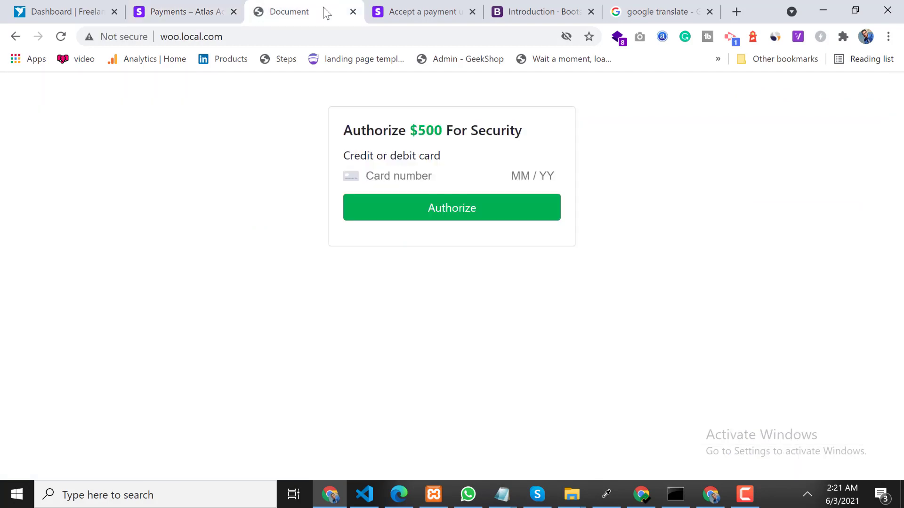
pyautogui.doubleClick(406, 188)
pyautogui.click(407, 179)
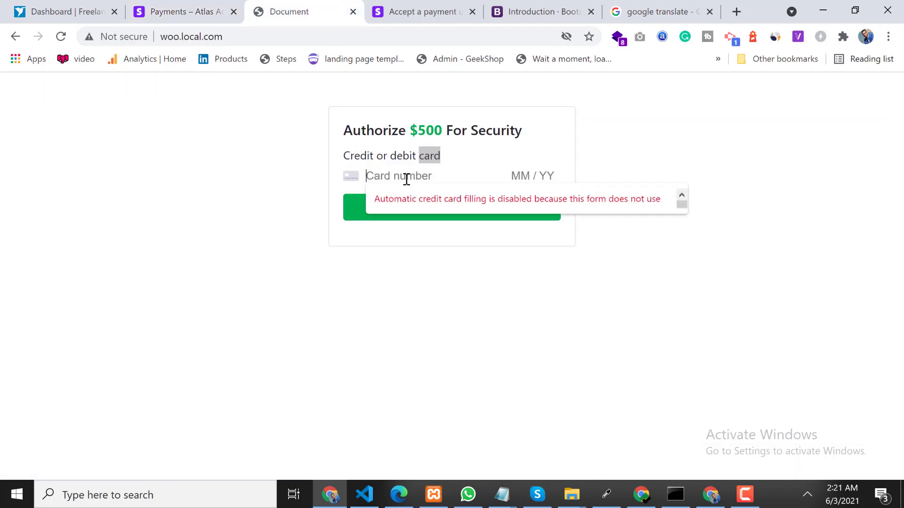
pyautogui.write('4242424242')
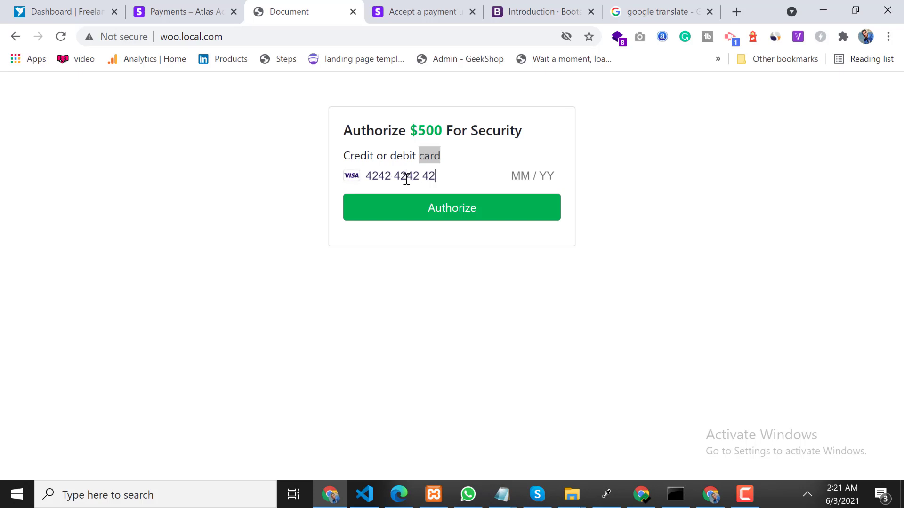
pyautogui.write('424242042424242424')
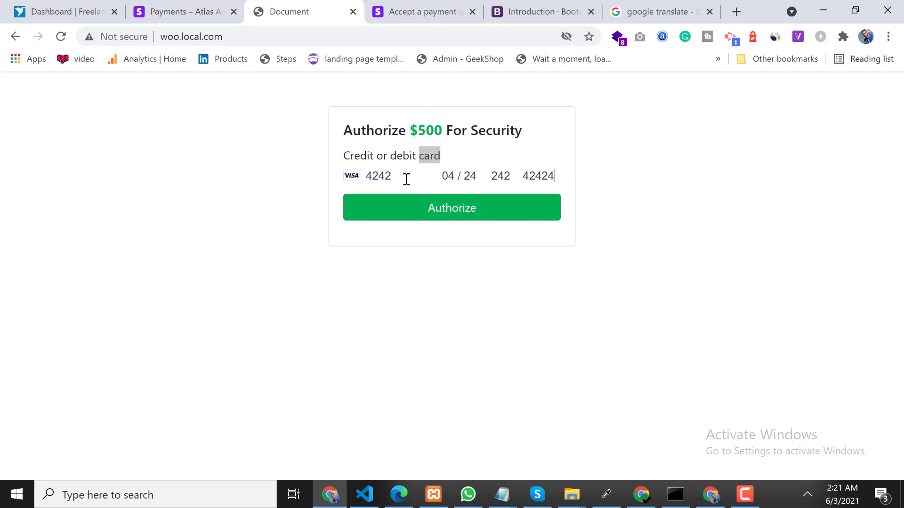
pyautogui.click(452, 212)
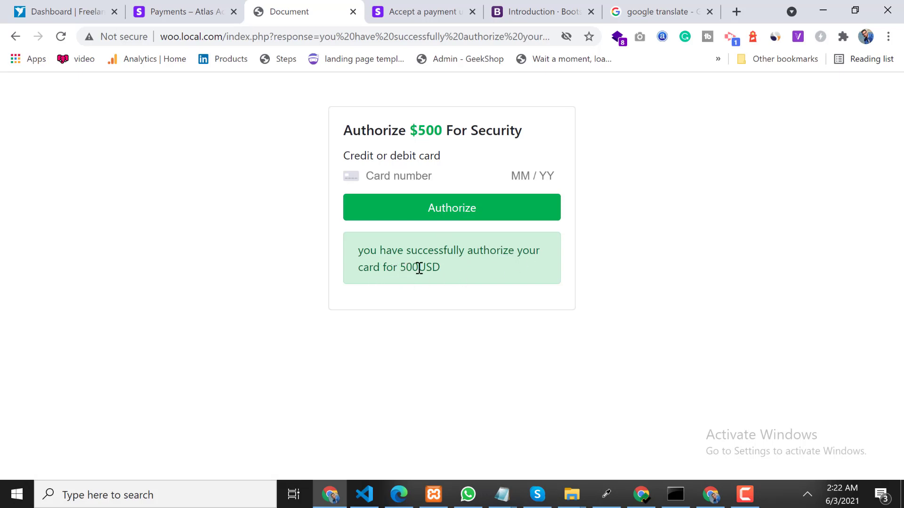
# - Reload the Stripe Payments list and open the new $500.00 uncaptured payment
pyautogui.click(187, 9)
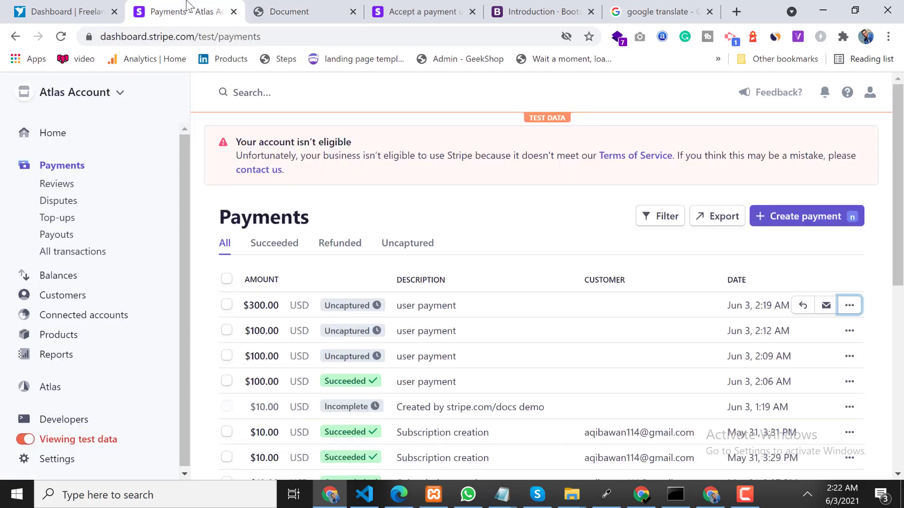
pyautogui.click(61, 37)
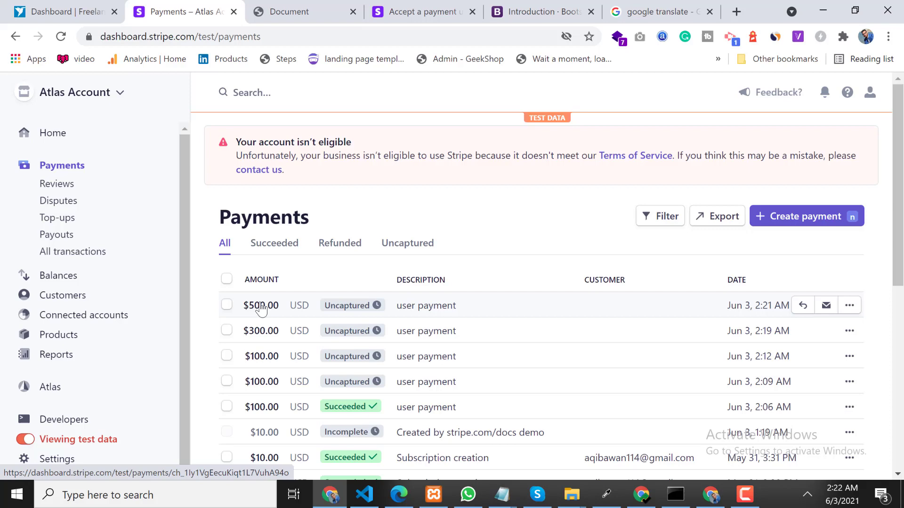
pyautogui.moveTo(345, 312)
pyautogui.click(346, 313)
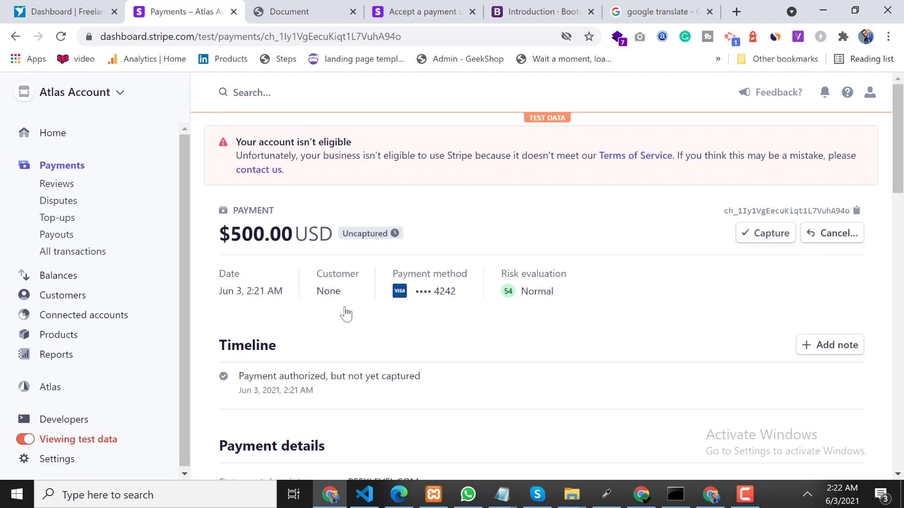
# - Capture the full 500.00 amount, then return to the demo page
pyautogui.click(766, 239)
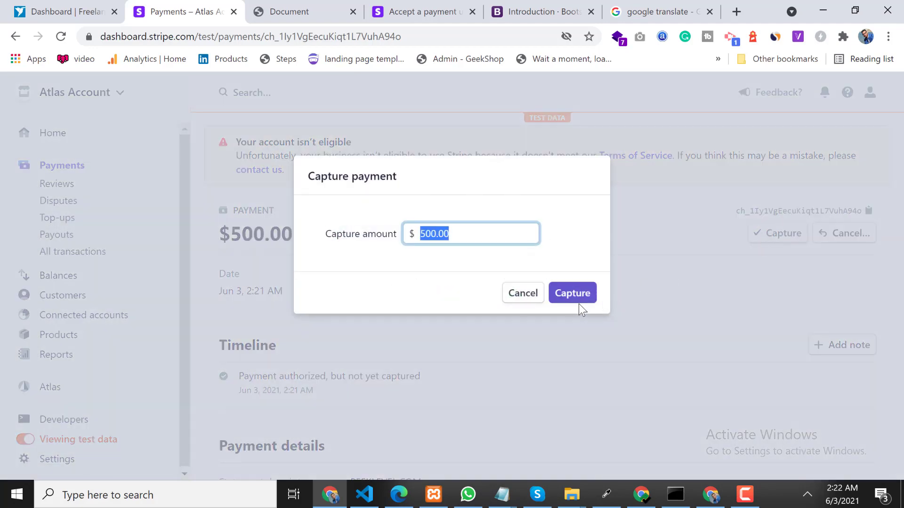
pyautogui.click(458, 234)
pyautogui.moveTo(452, 234); pyautogui.dragTo(411, 235)
pyautogui.click(453, 235)
pyautogui.click(579, 295)
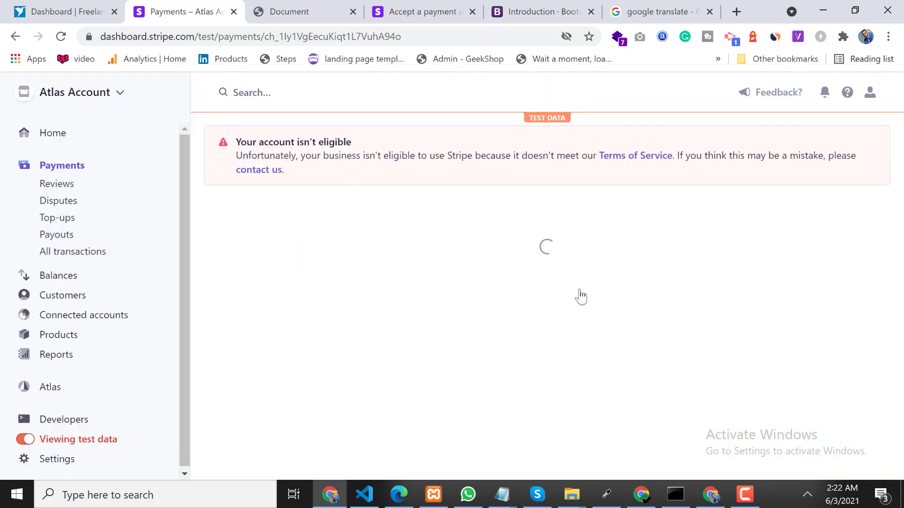
pyautogui.click(76, 169)
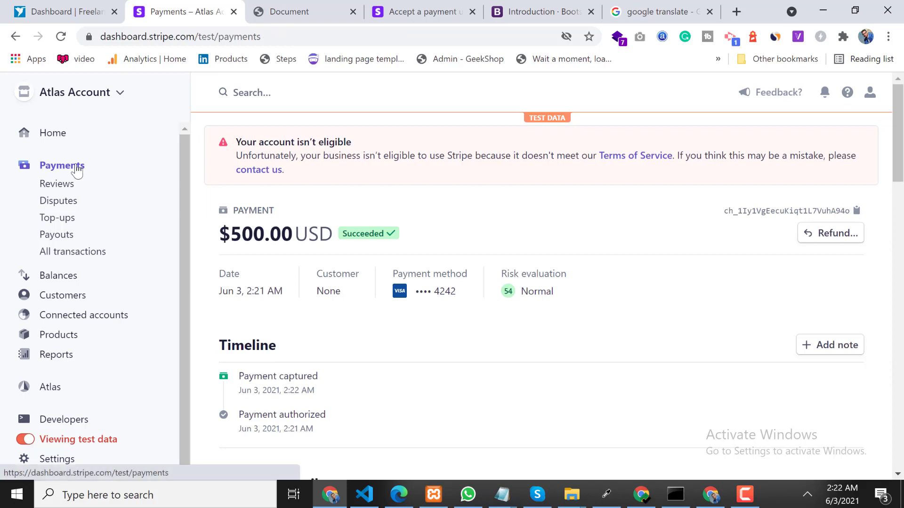
pyautogui.click(299, 11)
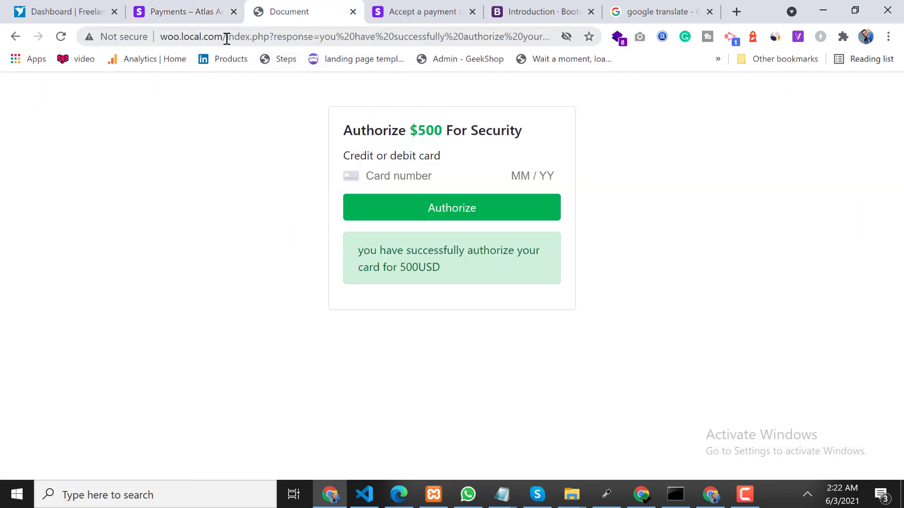
# - Close index.php and process.php, then create and save a new file as test.php
pyautogui.click(364, 495)
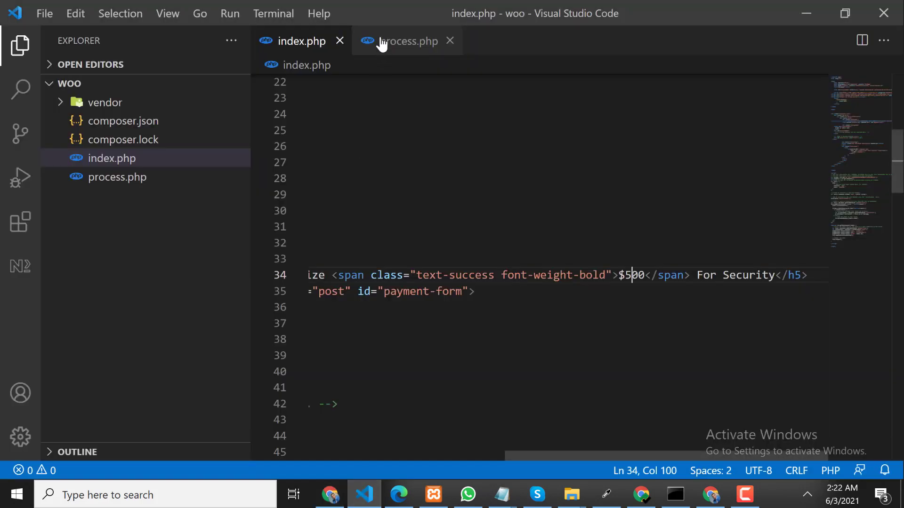
pyautogui.click(339, 41)
pyautogui.click(348, 41)
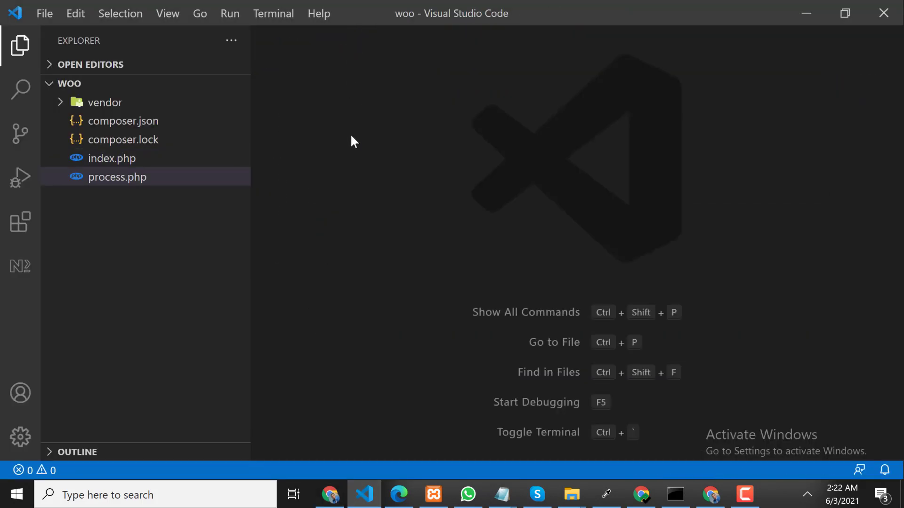
pyautogui.moveTo(144, 268)
pyautogui.hotkey('ctrl', 'n')
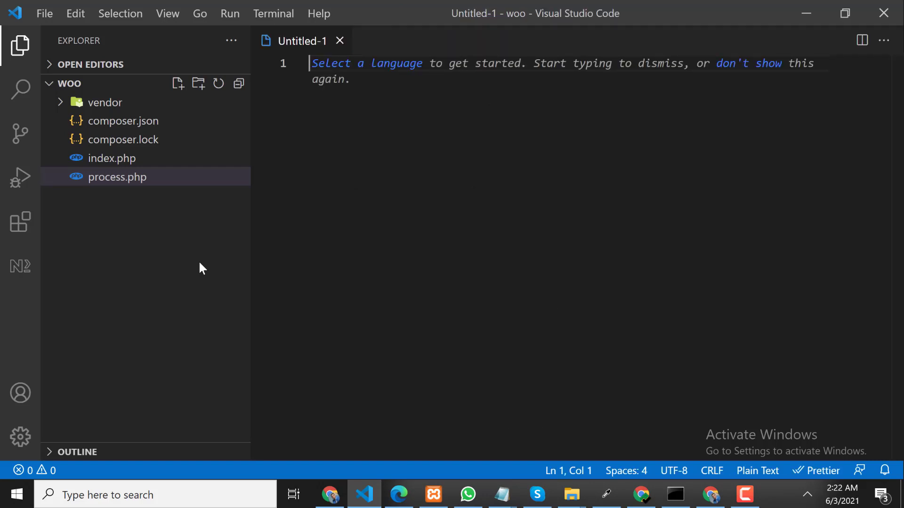
pyautogui.hotkey('ctrl', 's')
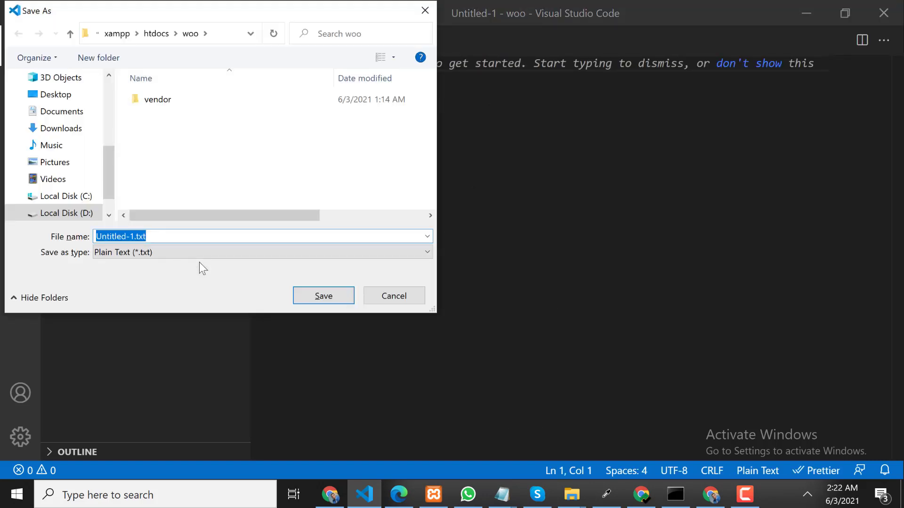
pyautogui.write('test')
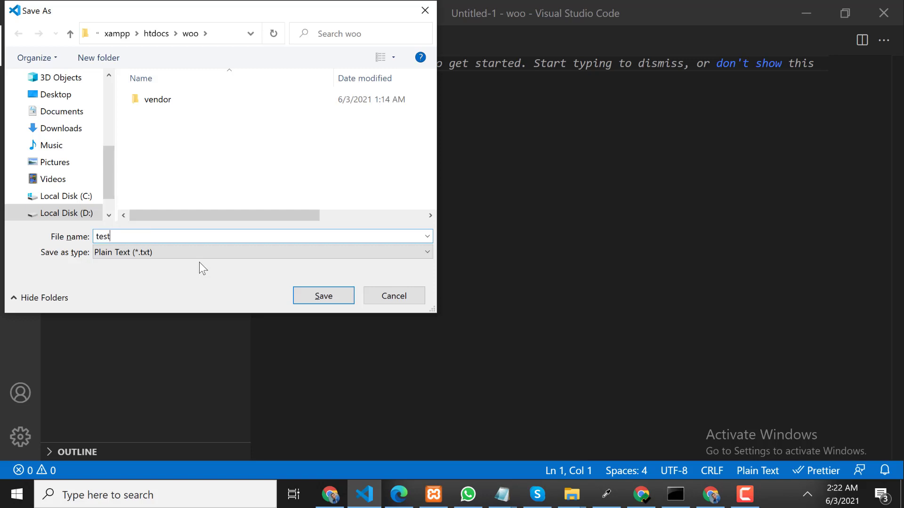
pyautogui.write('.php')
pyautogui.press('Return')
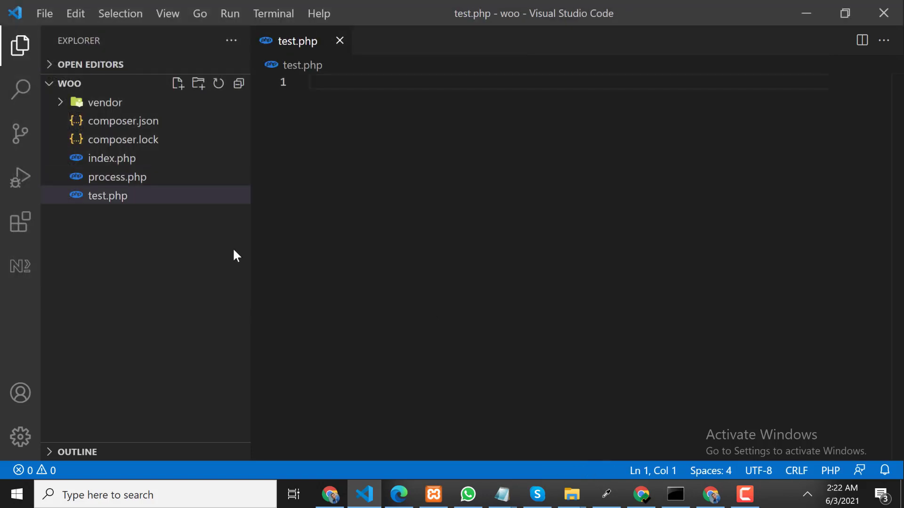
pyautogui.write('html:')
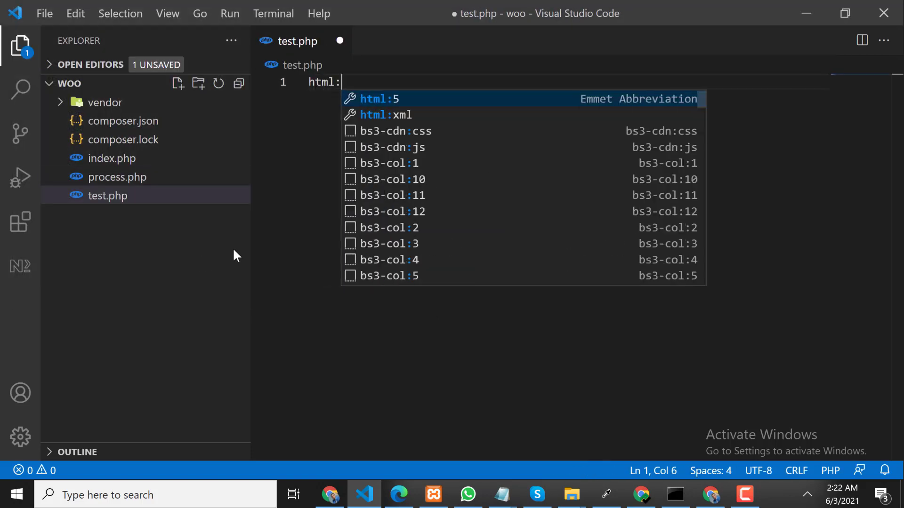
pyautogui.write('5')
# - Expand html:5 into a boilerplate titled 'Payment Page' and save it
pyautogui.press('Return')
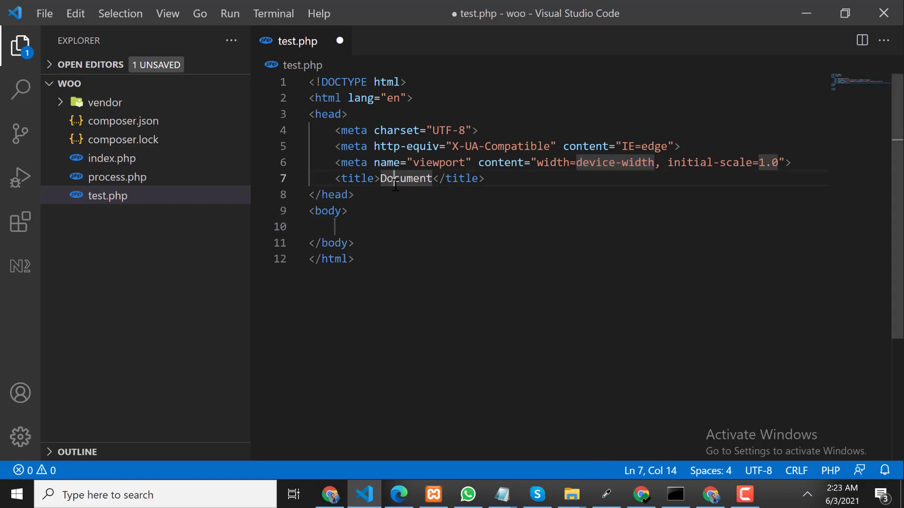
pyautogui.doubleClick(394, 179)
pyautogui.write('Paymen')
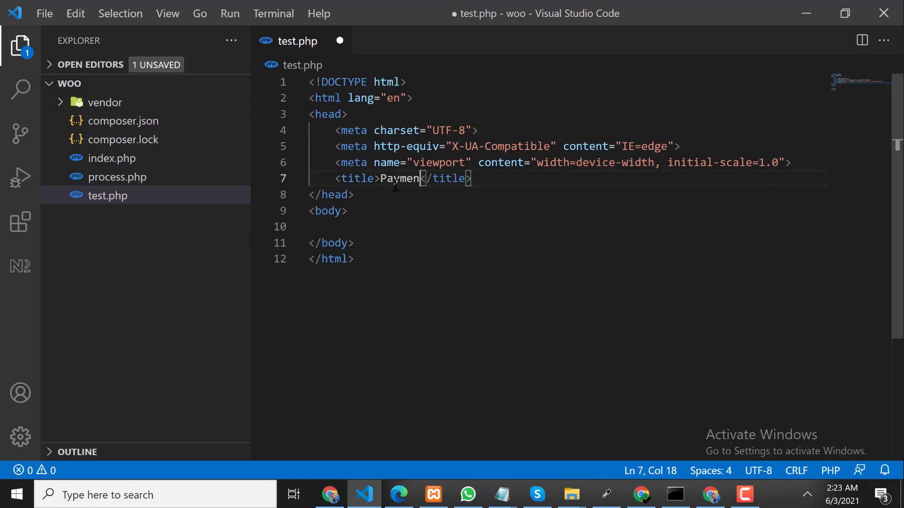
pyautogui.write('t Page')
pyautogui.hotkey('ctrl', 's')
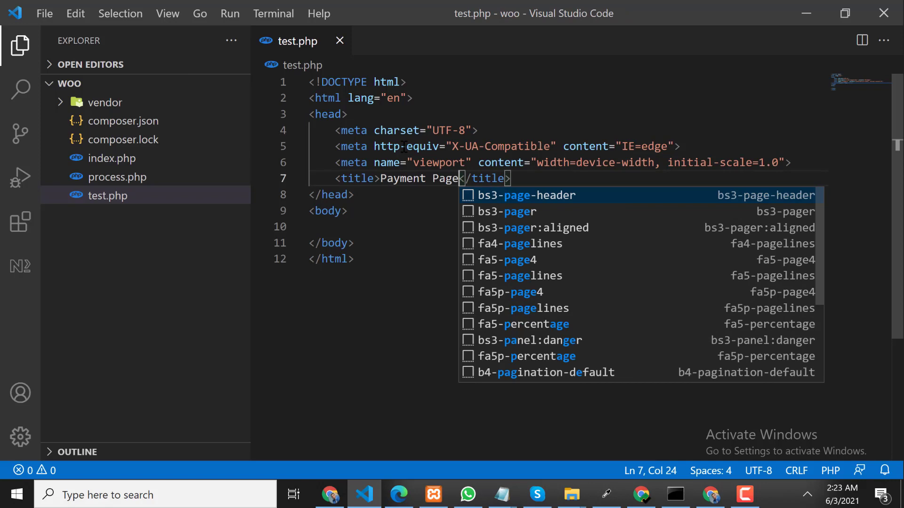
pyautogui.click(401, 147)
pyautogui.click(521, 182)
pyautogui.press('Return')
pyautogui.hotkey('ctrl', 's')
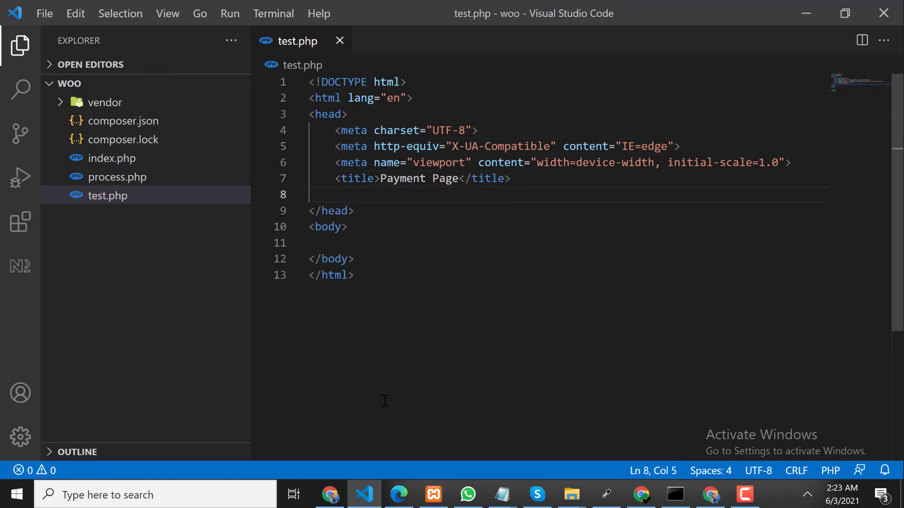
pyautogui.click(330, 495)
# - Paste the Bootstrap 4.0 CDN stylesheet link after the title in test.php and save
pyautogui.click(544, 12)
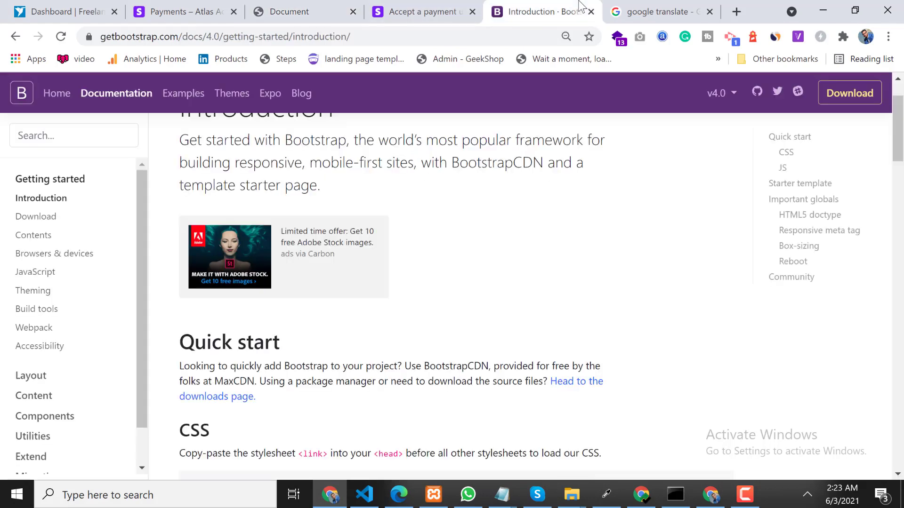
pyautogui.scroll(-2, 470, 337)
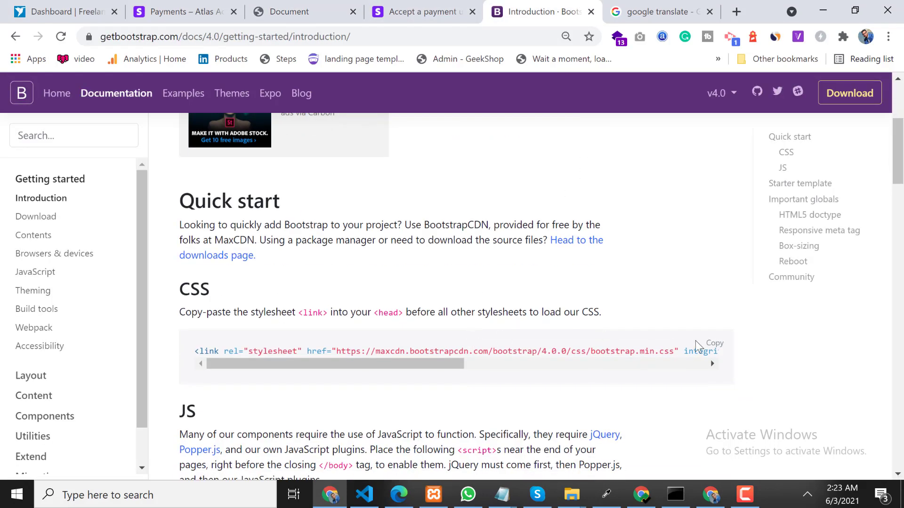
pyautogui.click(714, 343)
pyautogui.hotkey('alt', 'Tab')
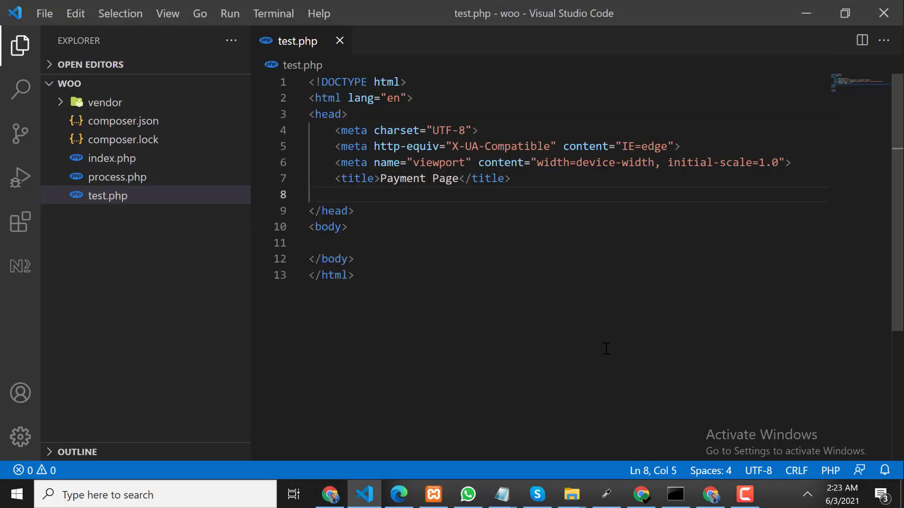
pyautogui.hotkey('ctrl', 'v')
pyautogui.hotkey('ctrl', 's')
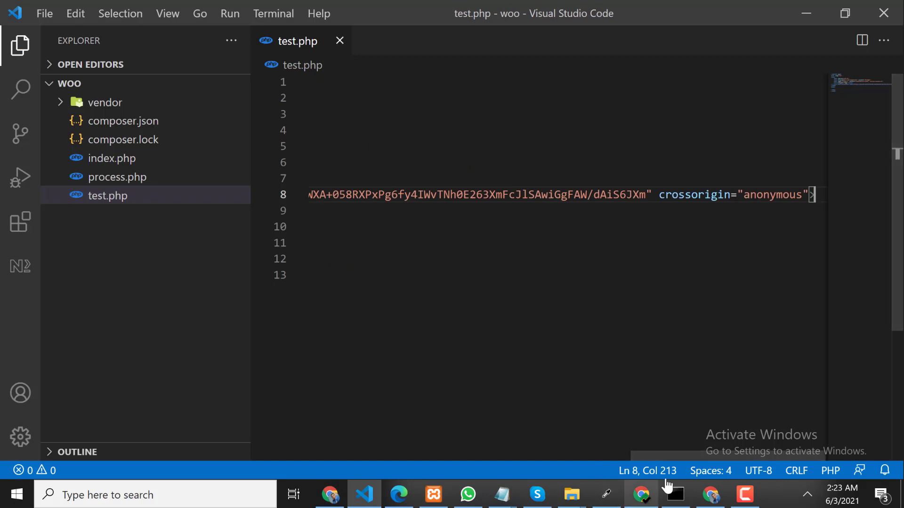
pyautogui.moveTo(658, 454); pyautogui.dragTo(256, 424)
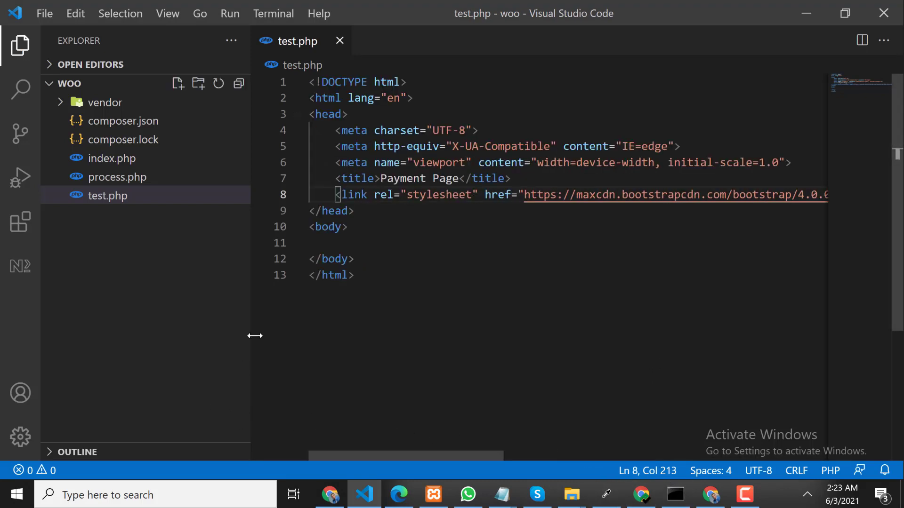
# - Nest container, row mt-4, col-md-4 offset-md-4 mt-4 divs and a b-card block in the body
pyautogui.click(353, 228)
pyautogui.press('Return')
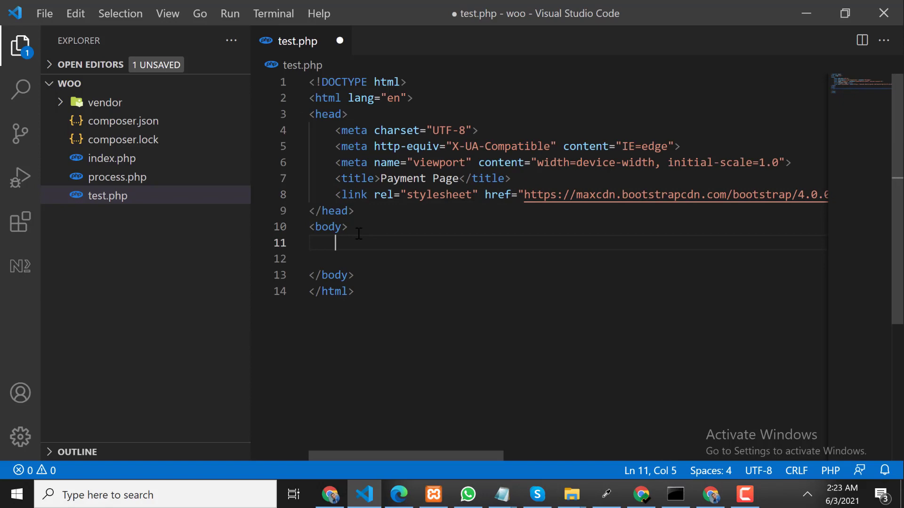
pyautogui.press('Return')
pyautogui.write('.')
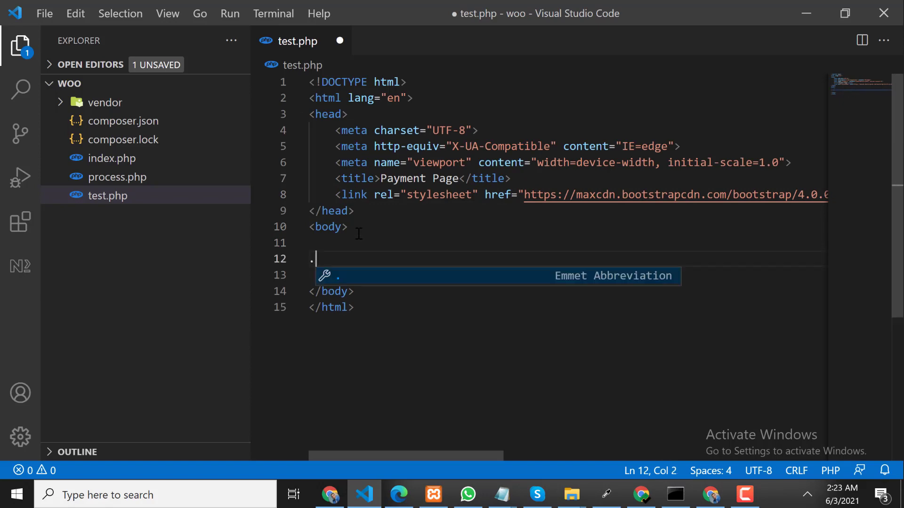
pyautogui.write('container')
pyautogui.press('Tab')
pyautogui.write('.row')
pyautogui.press('Tab')
pyautogui.write('.')
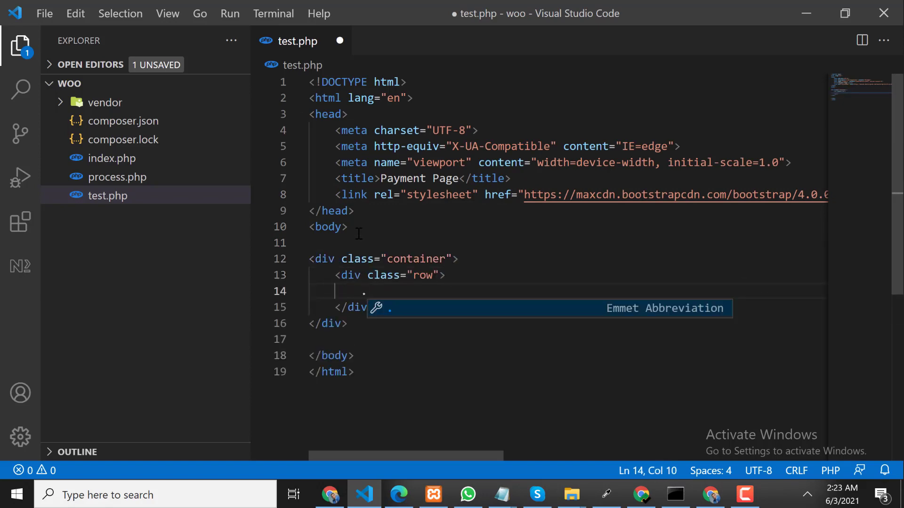
pyautogui.write('colmd-')
pyautogui.press('BackSpace')
pyautogui.press('BackSpace')
pyautogui.press('BackSpace')
pyautogui.write('-md')
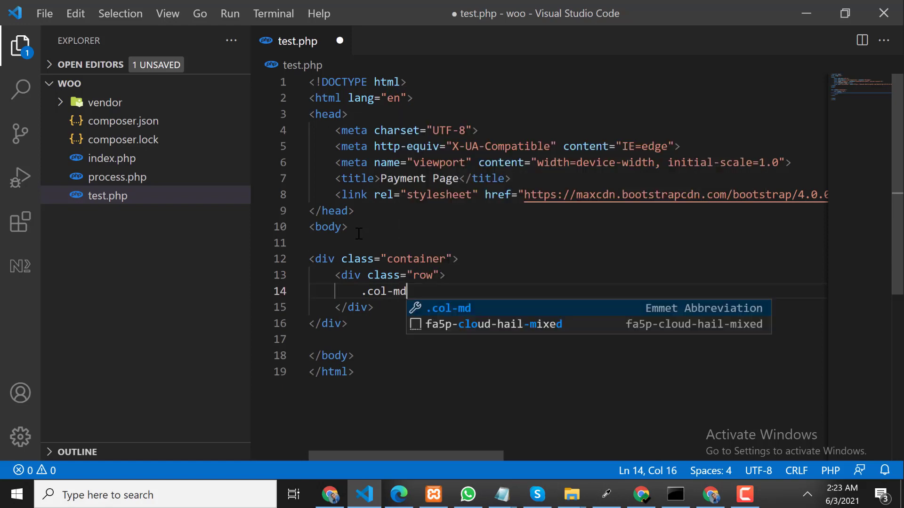
pyautogui.write('-4.offset-md-4')
pyautogui.press('Tab')
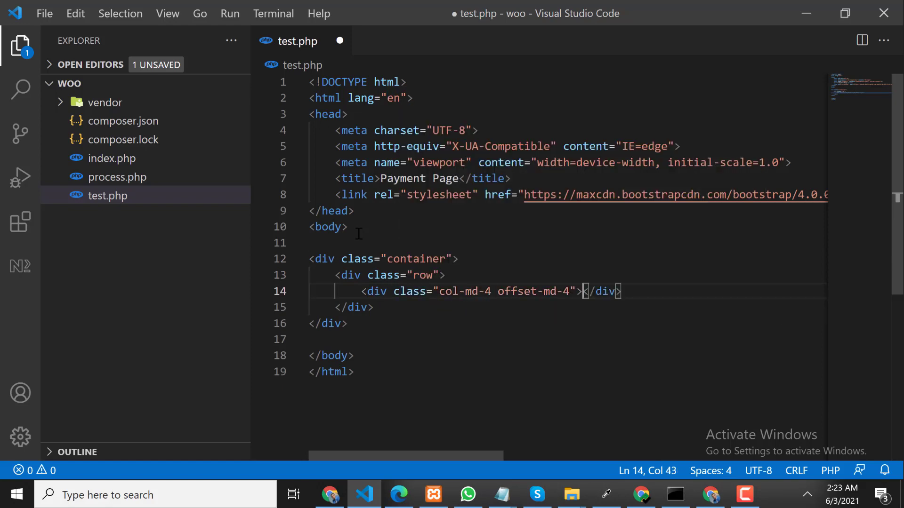
pyautogui.press('Return')
pyautogui.write('b-car')
pyautogui.press('Tab')
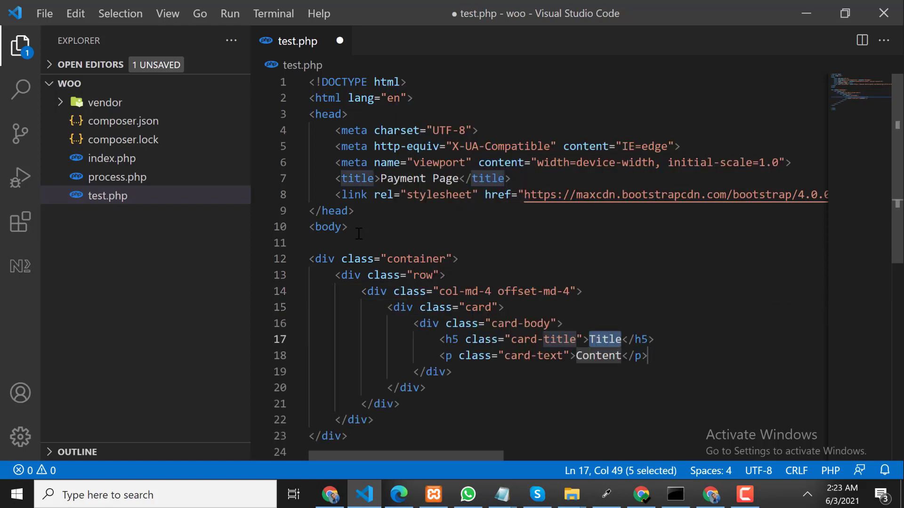
# - Title the card 'Authorize Card for 700 USD', delete its Content paragraph, and save
pyautogui.click(433, 275)
pyautogui.write('mt-4')
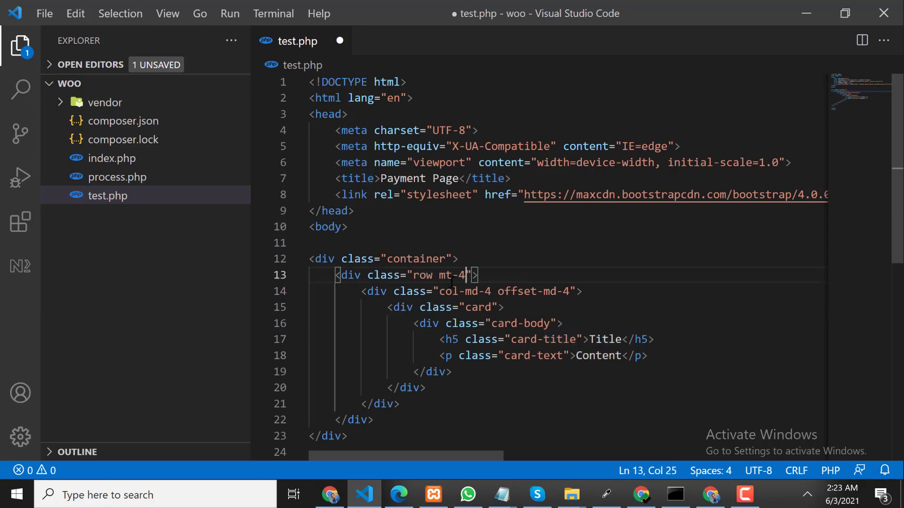
pyautogui.click(571, 291)
pyautogui.write('mt-4')
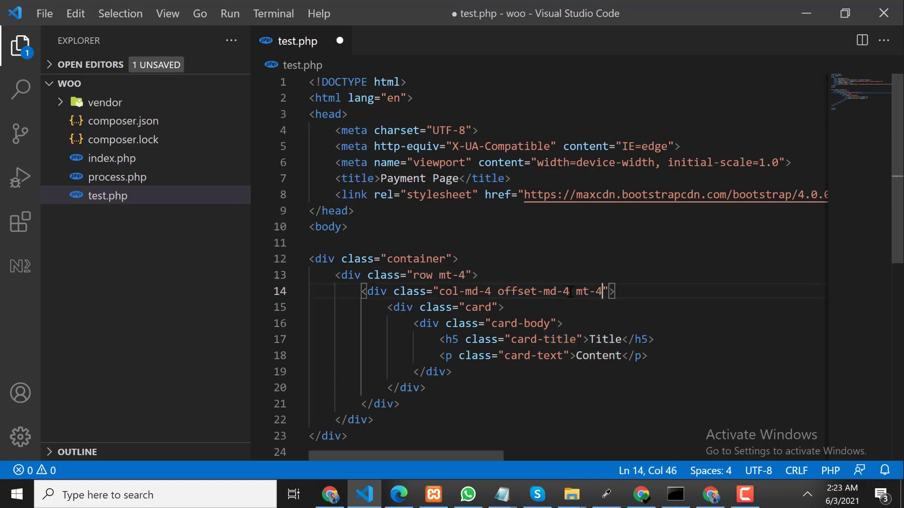
pyautogui.click(602, 341)
pyautogui.doubleClick(601, 342)
pyautogui.write('Author')
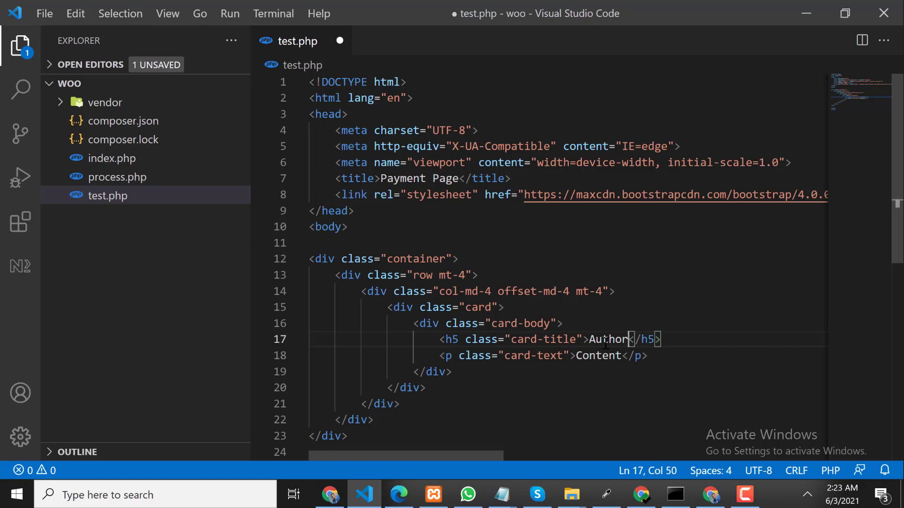
pyautogui.write('ize Card')
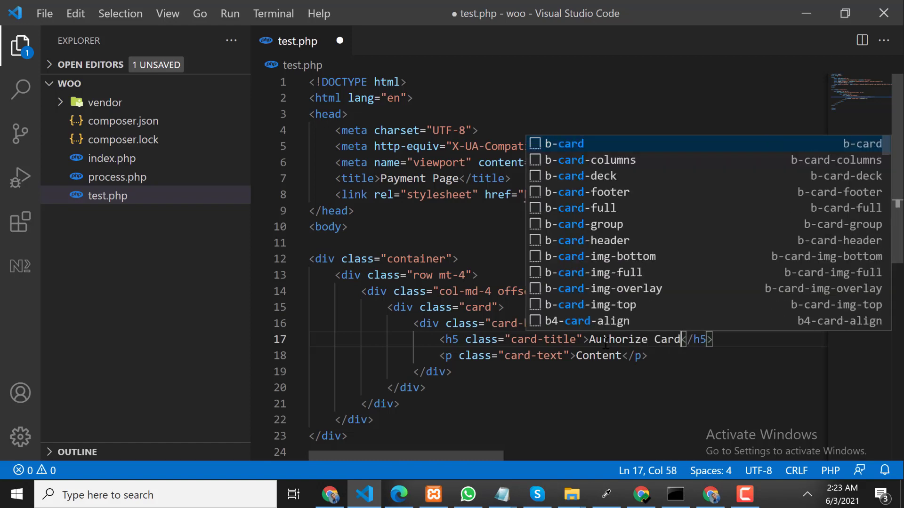
pyautogui.write(' for 700 US')
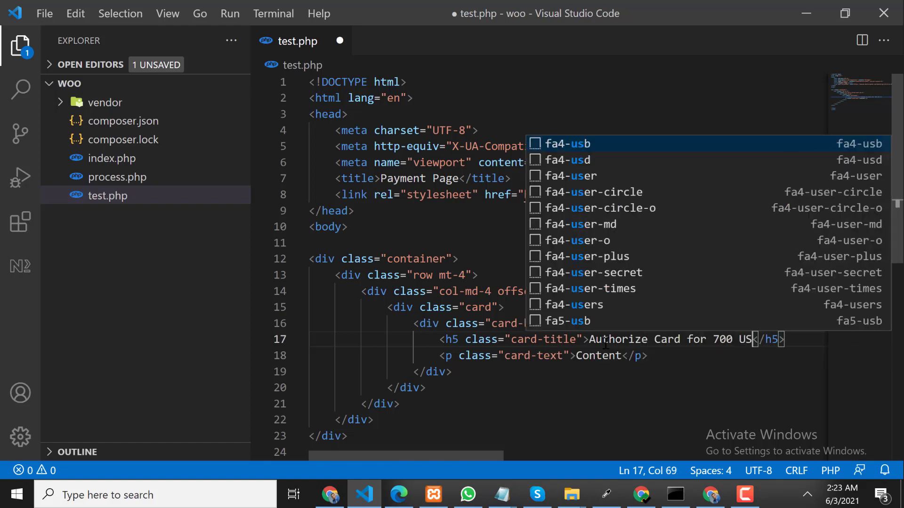
pyautogui.write('D')
pyautogui.click(661, 358)
pyautogui.hotkey('shift', 'Home')
pyautogui.press('BackSpace')
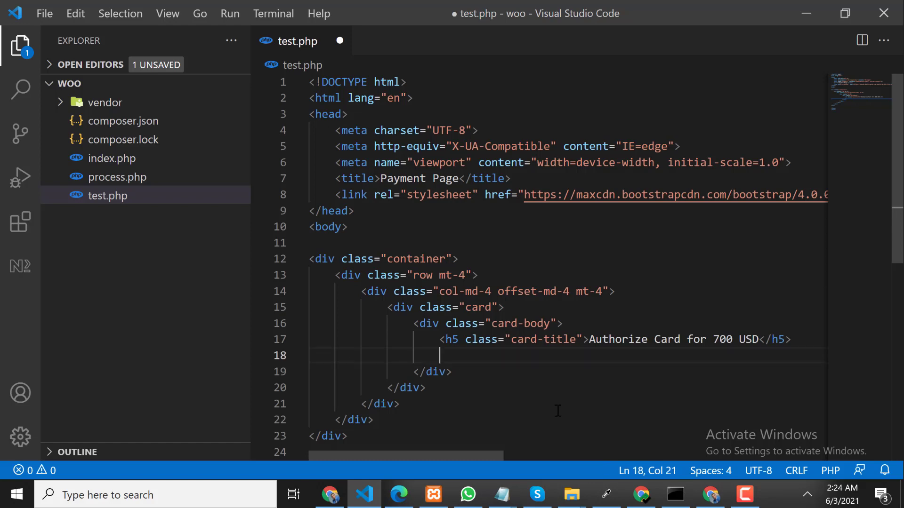
pyautogui.hotkey('ctrl', 's')
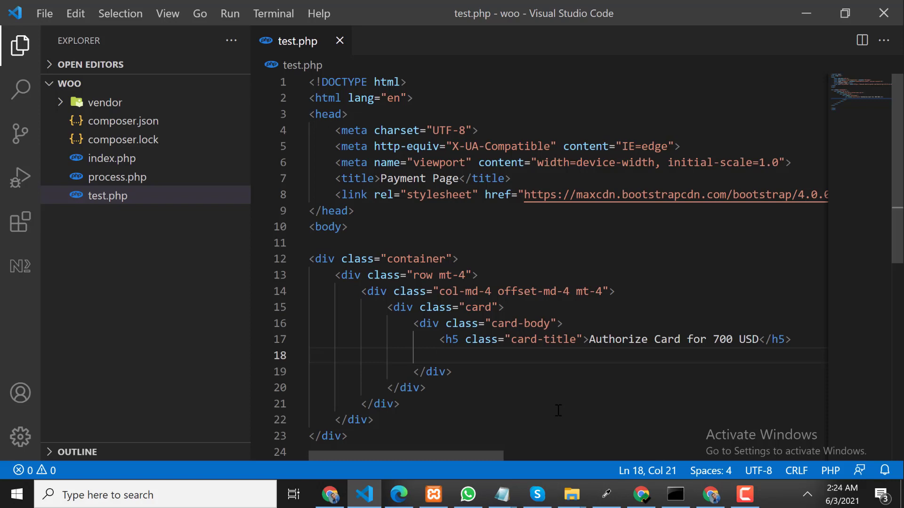
# - Load woo.local.com/test.php in Chrome to show the 'Authorize Card for 700 USD' card
pyautogui.hotkey('alt', 'Tab')
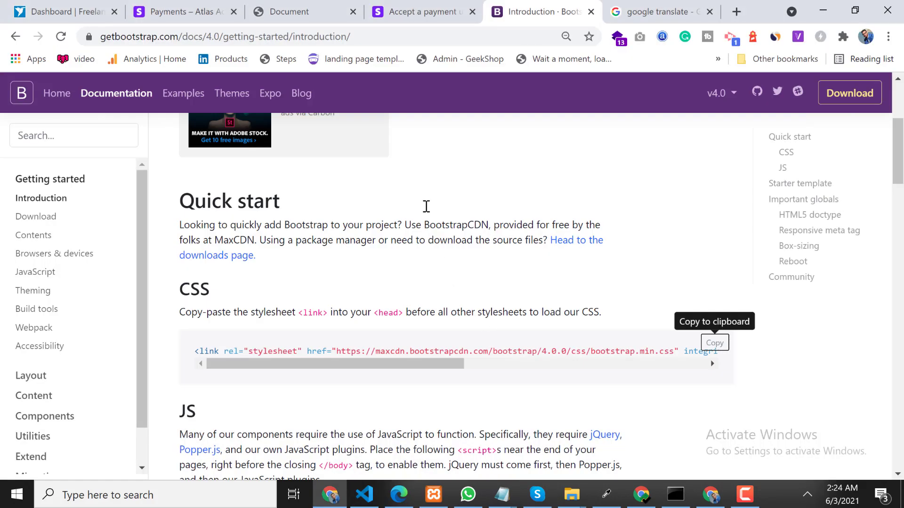
pyautogui.click(282, 8)
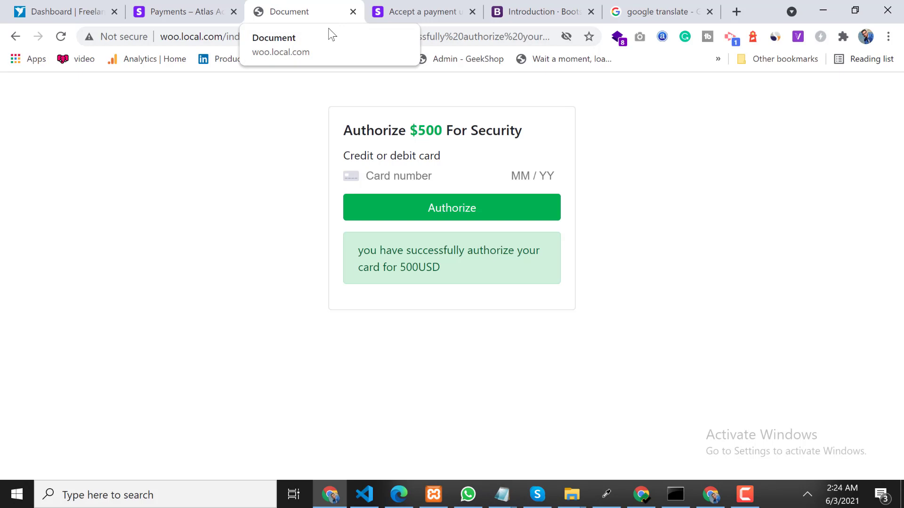
pyautogui.click(311, 36)
pyautogui.write('woo')
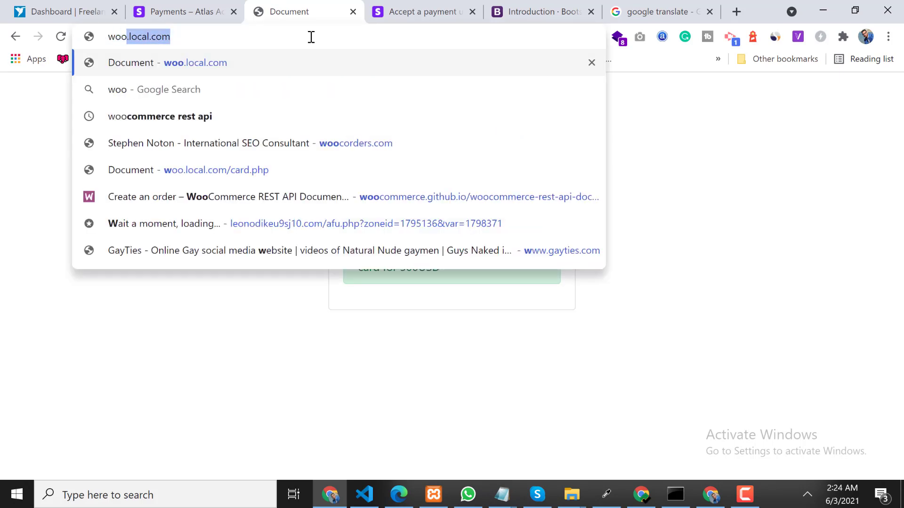
pyautogui.press('Right')
pyautogui.write('/test.p')
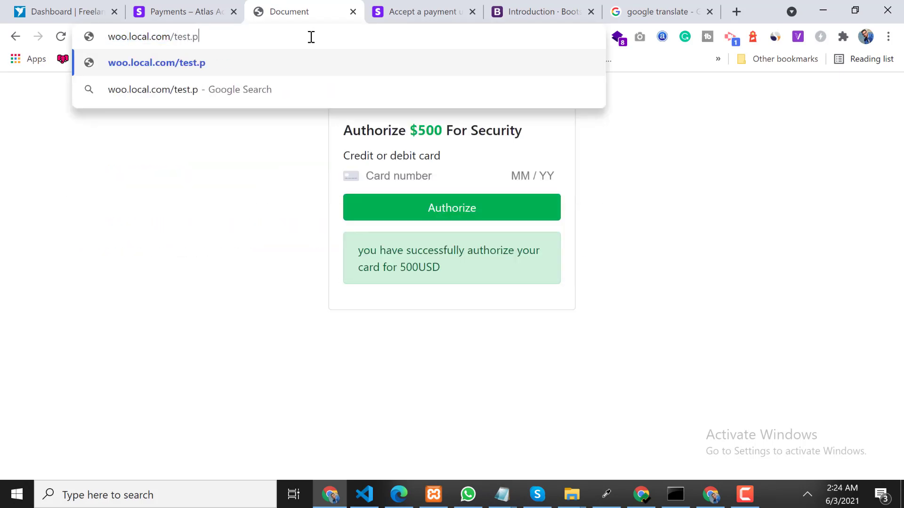
pyautogui.write('hp')
pyautogui.press('Return')
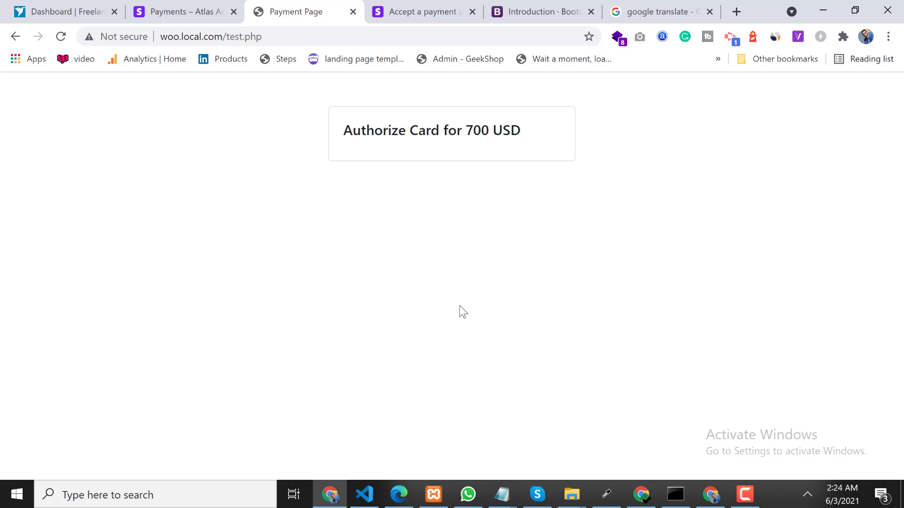
pyautogui.click(415, 11)
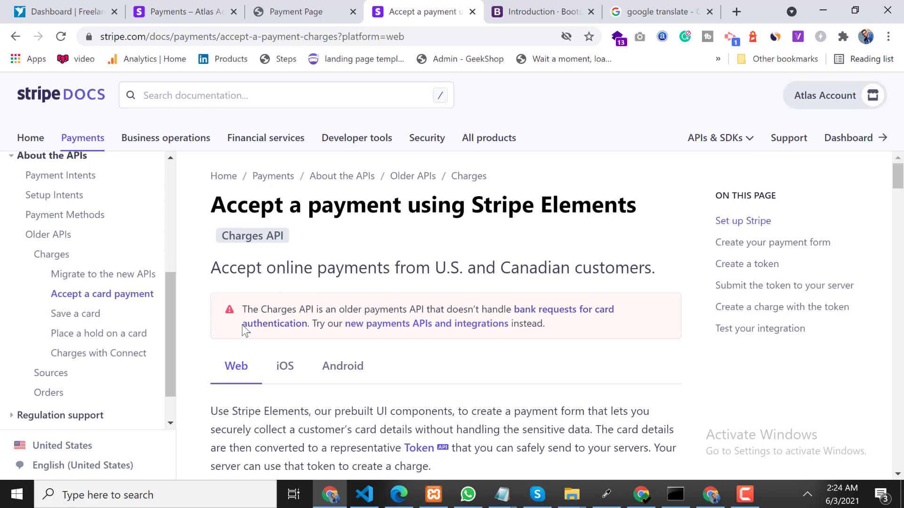
pyautogui.scroll(-2, 335, 360)
pyautogui.scroll(-2, 335, 360)
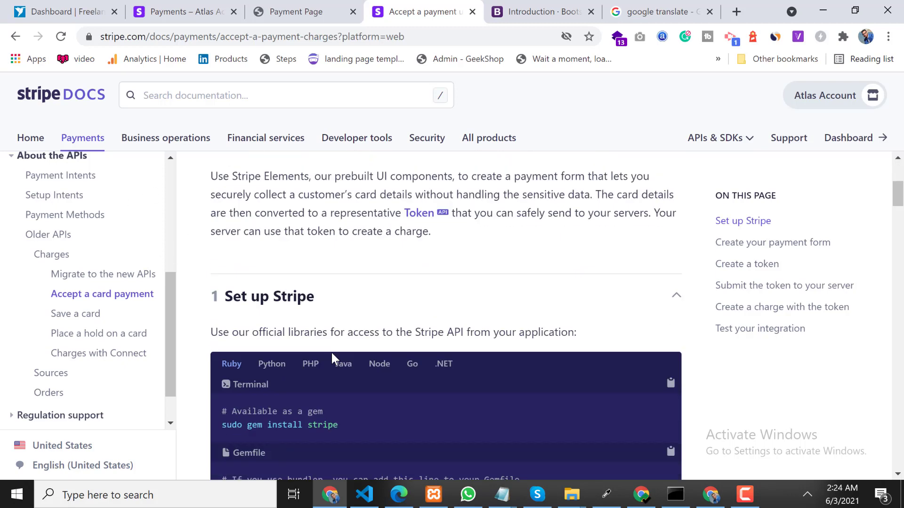
pyautogui.scroll(-1, 332, 352)
pyautogui.scroll(-1, 332, 351)
pyautogui.scroll(-1, 332, 356)
pyautogui.scroll(-1, 331, 352)
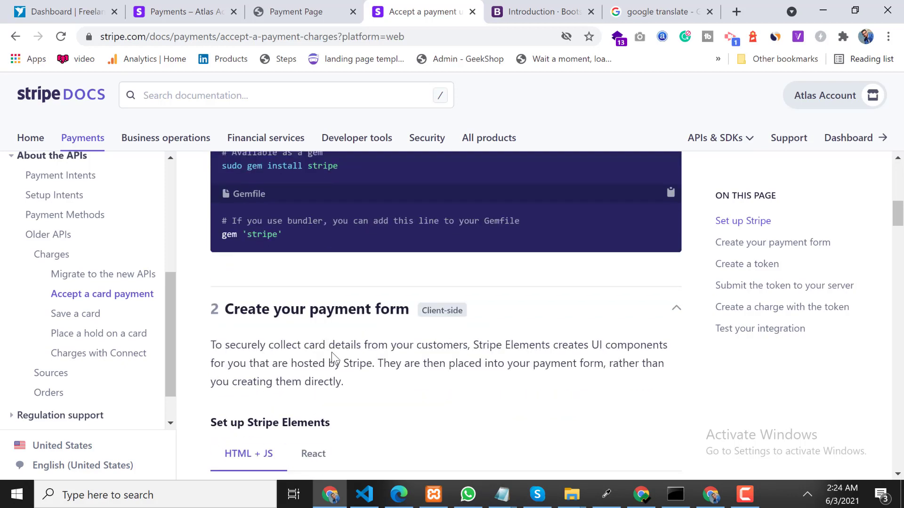
pyautogui.scroll(-1, 332, 353)
pyautogui.scroll(3, 330, 353)
pyautogui.scroll(-2, 332, 350)
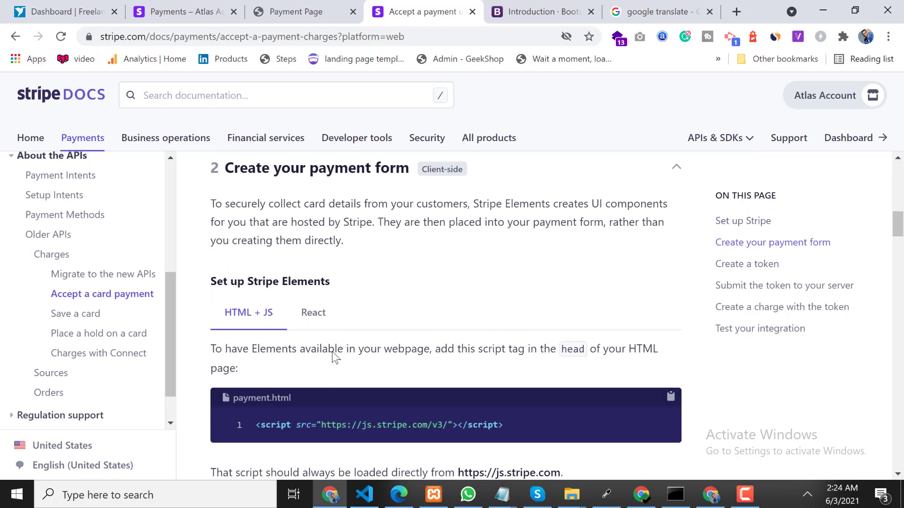
pyautogui.scroll(-1, 331, 352)
pyautogui.scroll(-1, 332, 349)
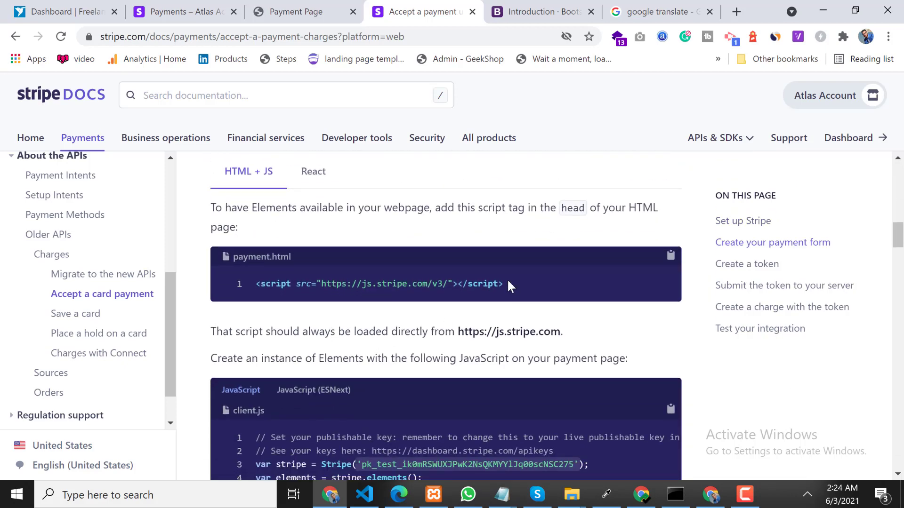
pyautogui.moveTo(508, 279); pyautogui.dragTo(246, 282)
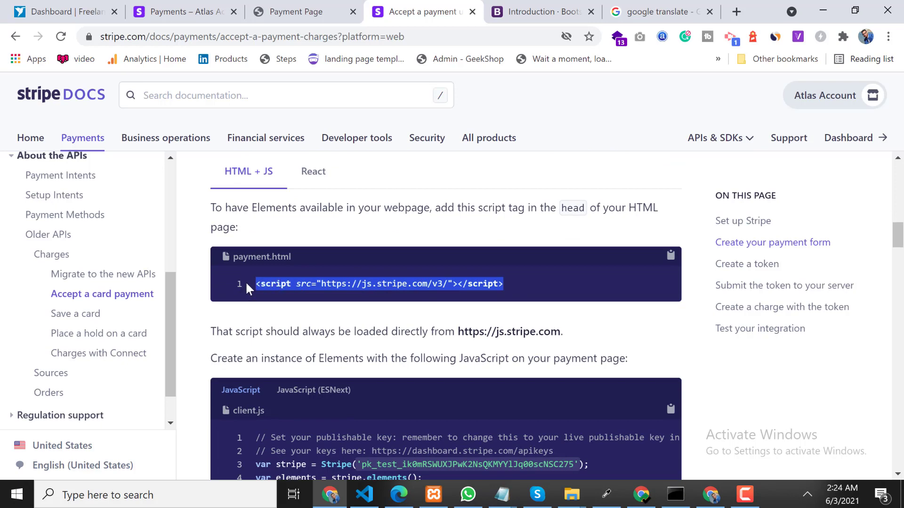
pyautogui.hotkey('alt', 'Tab')
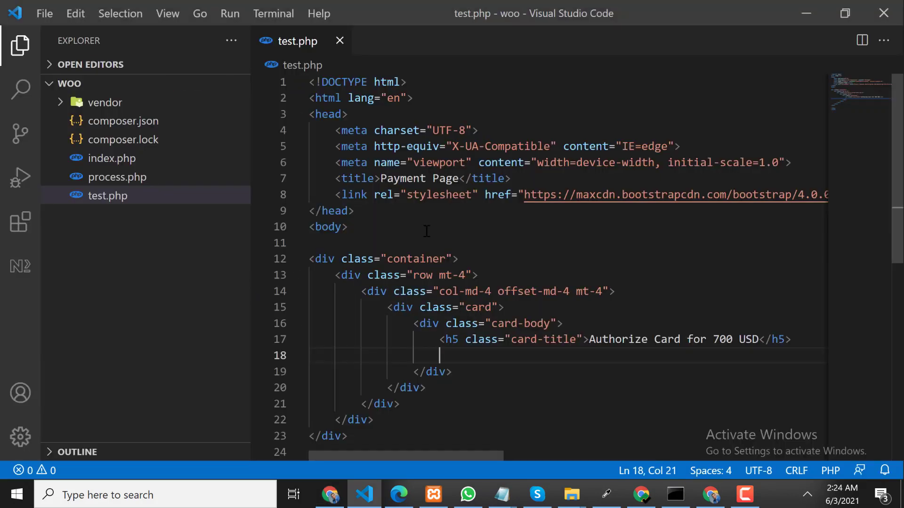
pyautogui.moveTo(481, 455); pyautogui.dragTo(595, 456)
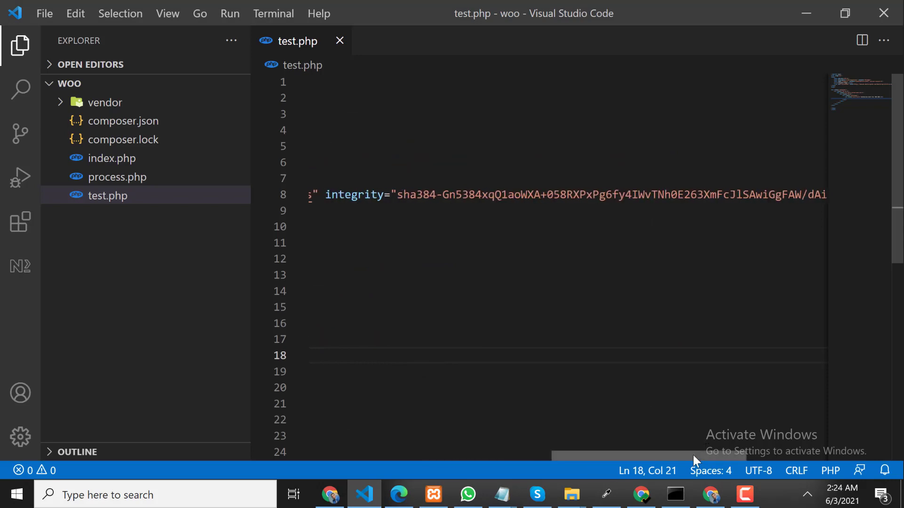
pyautogui.moveTo(595, 456); pyautogui.dragTo(784, 347)
# - Paste the Stripe.js script tag on line 9 below the Bootstrap link and save
pyautogui.click(815, 204)
pyautogui.press('Return')
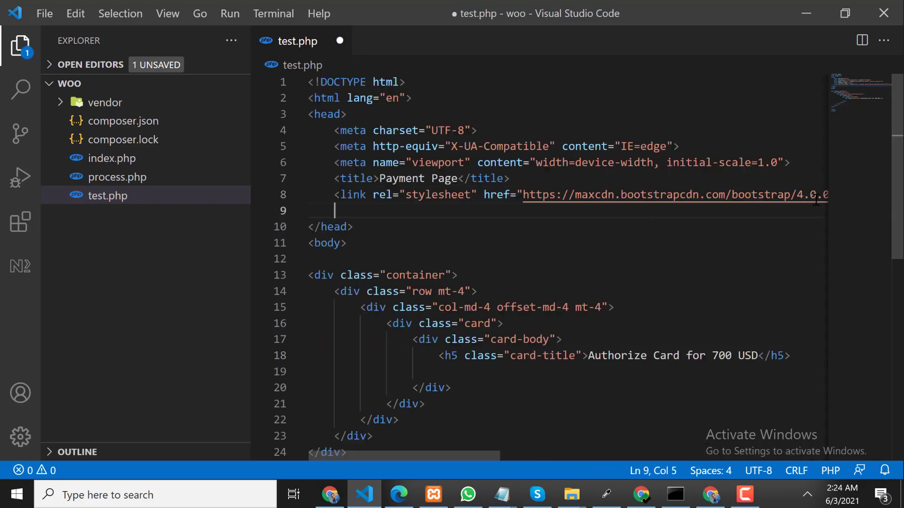
pyautogui.hotkey('ctrl', 'v')
pyautogui.hotkey('ctrl', 's')
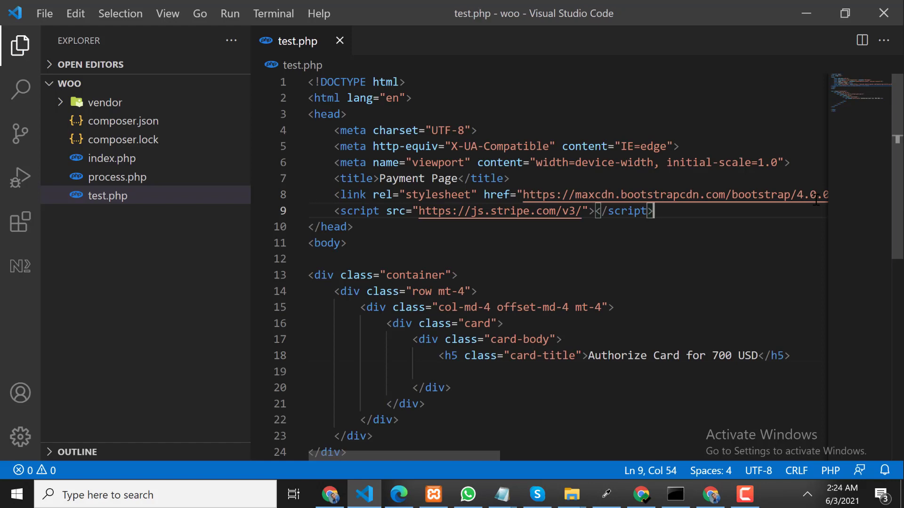
# - Copy Stripe's Elements setup snippet from the docs
pyautogui.hotkey('alt', 'Tab')
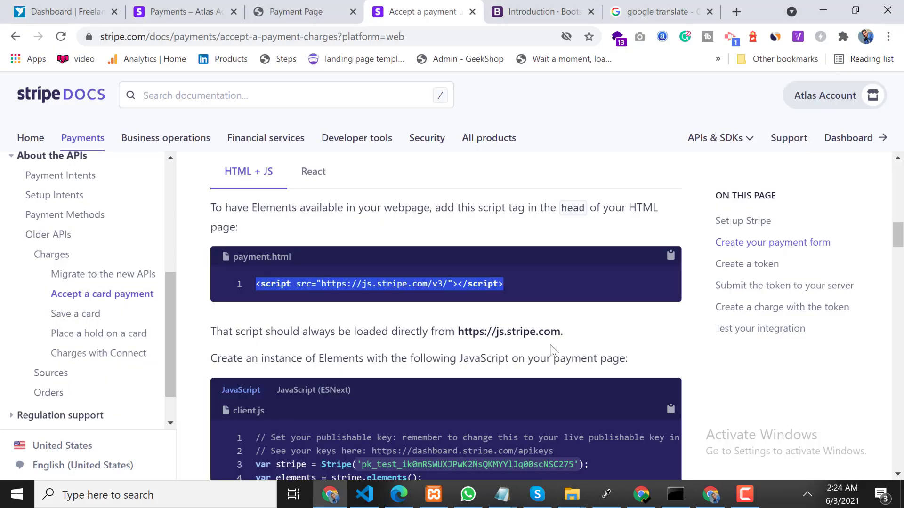
pyautogui.scroll(-1, 572, 341)
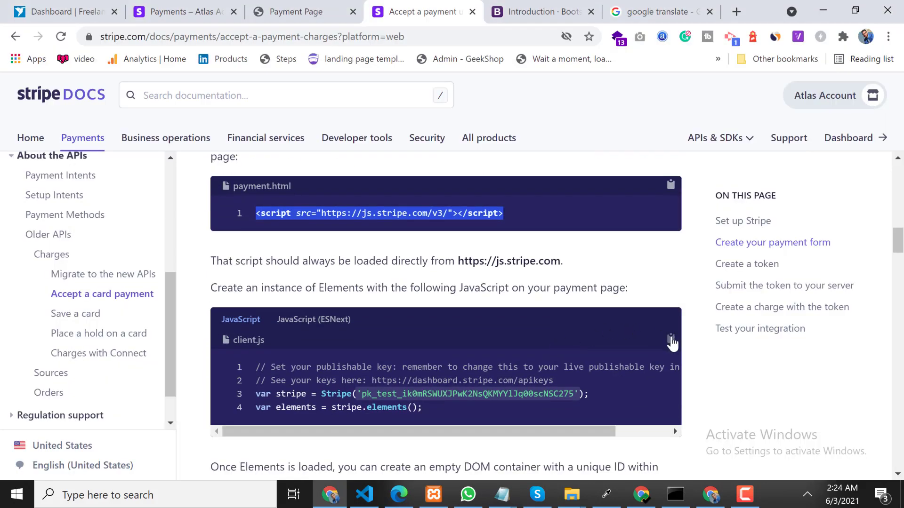
pyautogui.click(670, 339)
pyautogui.hotkey('alt', 'Tab')
pyautogui.scroll(-3, 526, 385)
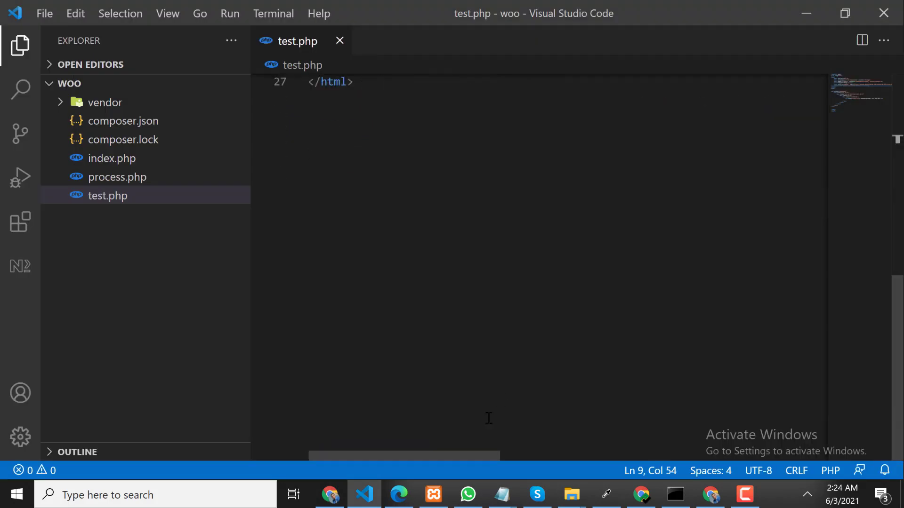
pyautogui.scroll(5, 486, 417)
# - Add a <script> block after the container holding the pasted Stripe setup snippet, and save
pyautogui.click(360, 292)
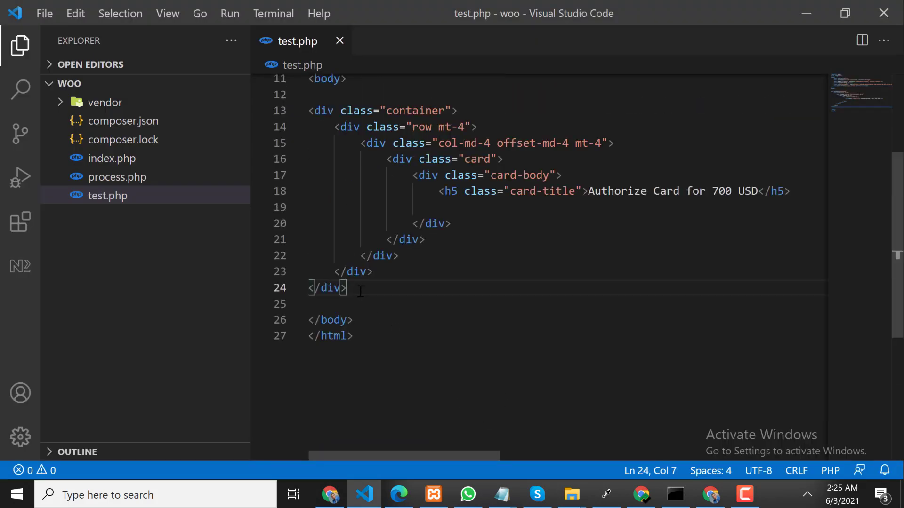
pyautogui.press('Return')
pyautogui.press('Return')
pyautogui.write('sc')
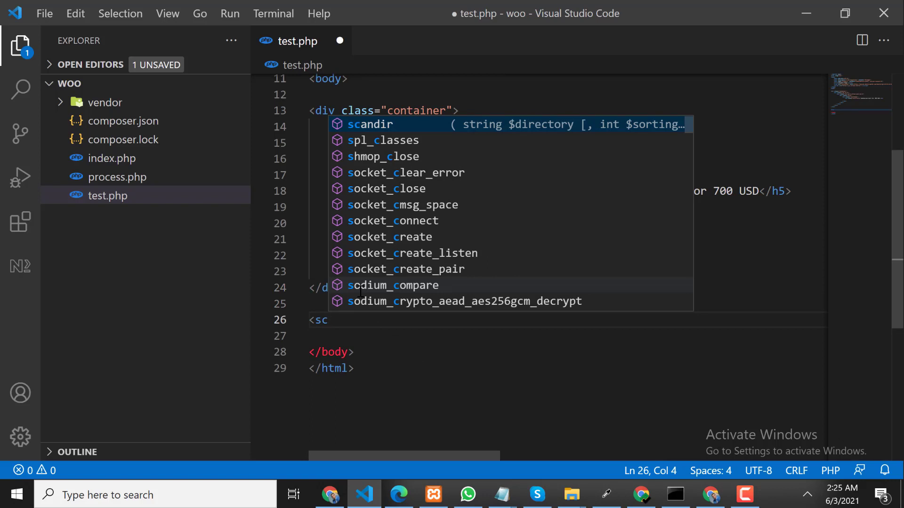
pyautogui.write('ript')
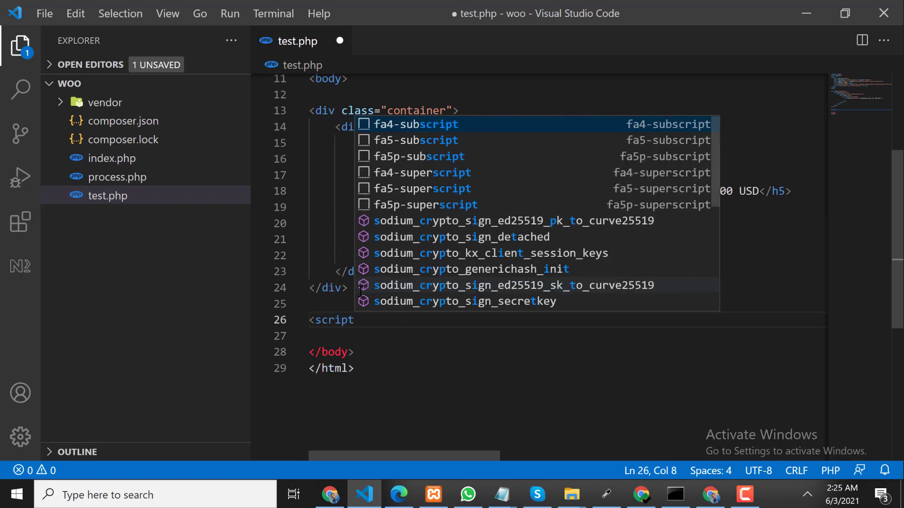
pyautogui.press('Escape')
pyautogui.write('></scri')
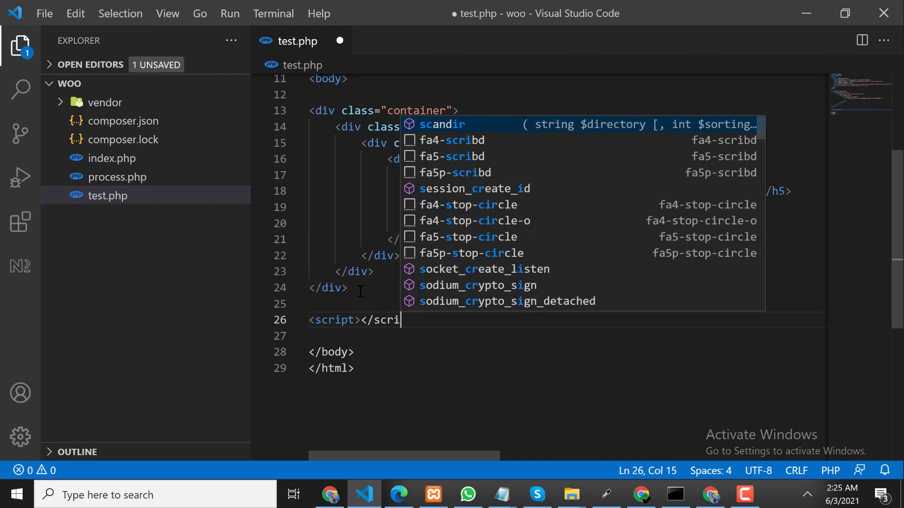
pyautogui.write('pt>')
pyautogui.press('Left')
pyautogui.press('Left')
pyautogui.press('Left')
pyautogui.press('Left')
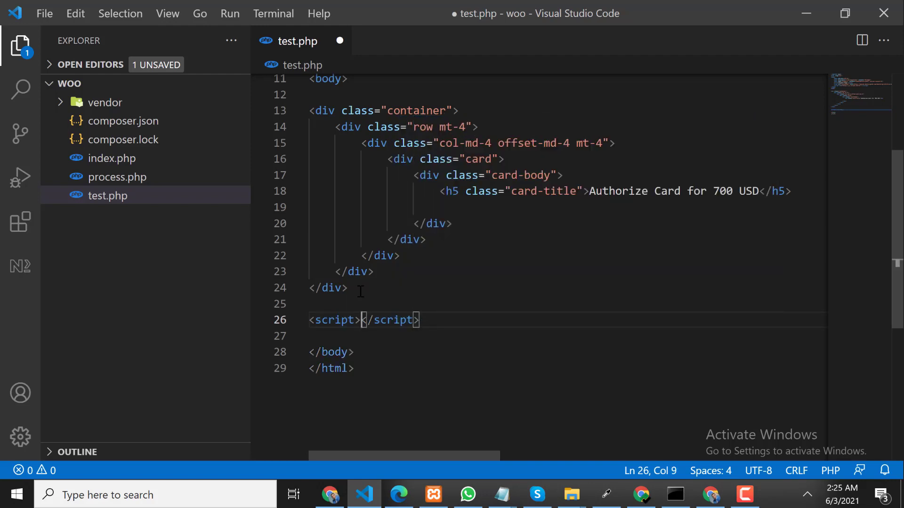
pyautogui.press('Return')
pyautogui.hotkey('ctrl', 'v')
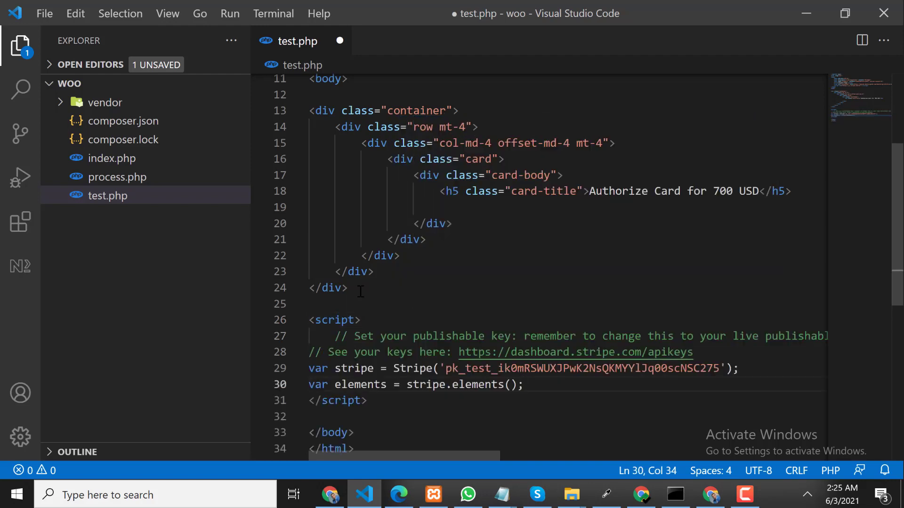
pyautogui.hotkey('ctrl', 's')
# - Select Stripe's payment form example code in the docs
pyautogui.press('Return')
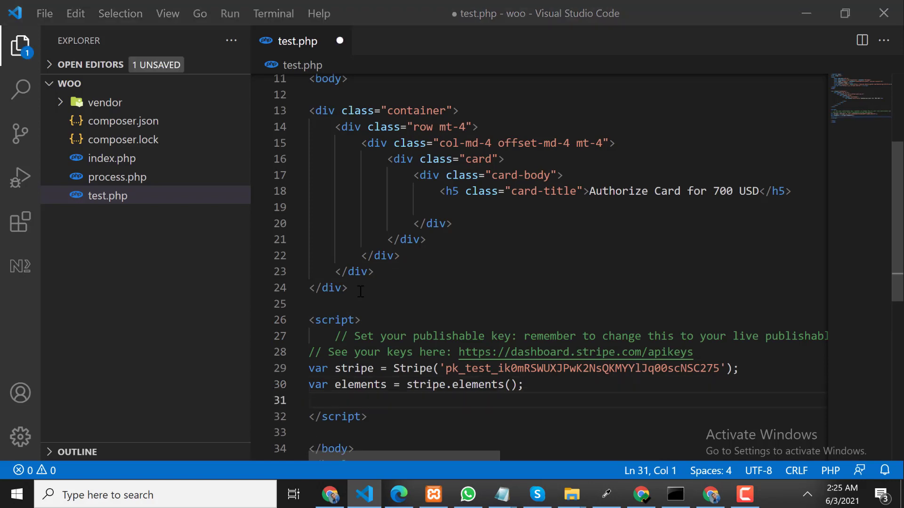
pyautogui.hotkey('alt', 'Tab')
pyautogui.scroll(-3, 452, 334)
pyautogui.scroll(-1, 451, 326)
pyautogui.scroll(-1, 450, 325)
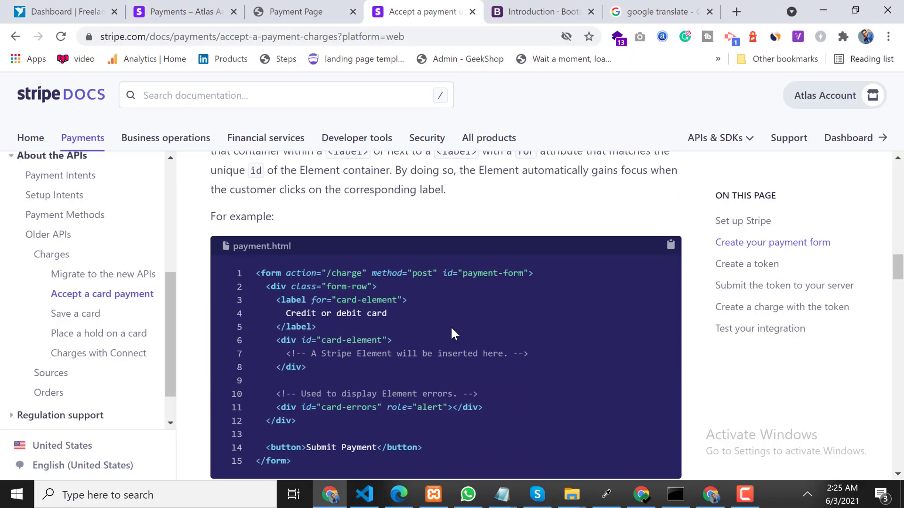
pyautogui.scroll(-1, 388, 315)
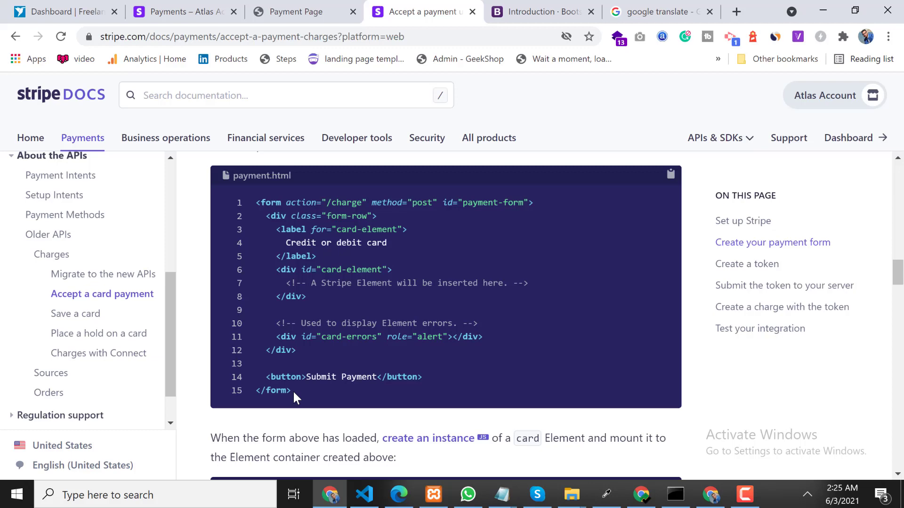
pyautogui.moveTo(293, 392); pyautogui.dragTo(260, 205)
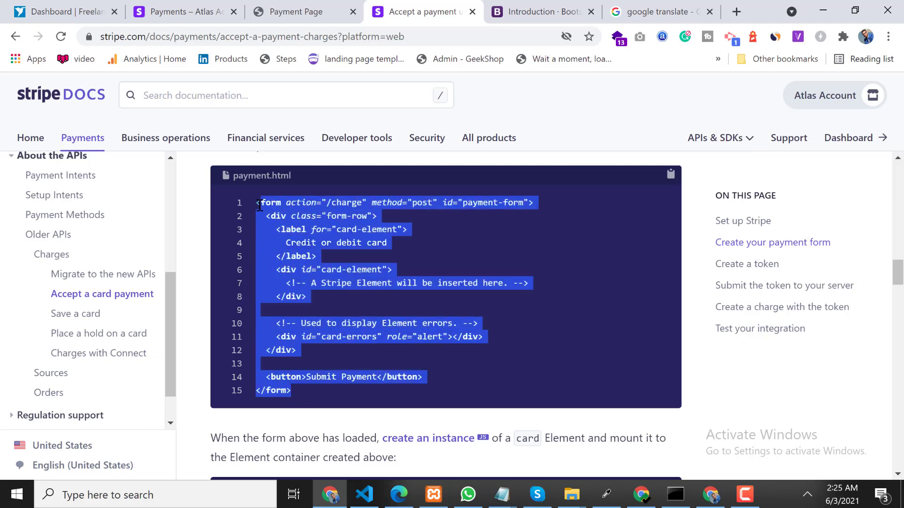
# - Paste Stripe's payment form under the card title and re-indent it
pyautogui.hotkey('alt', 'Tab')
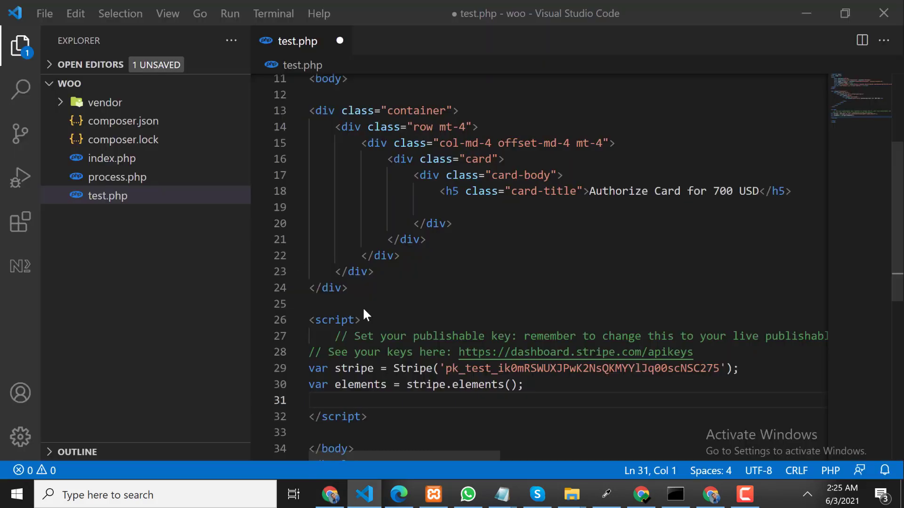
pyautogui.scroll(2, 362, 307)
pyautogui.scroll(2, 478, 329)
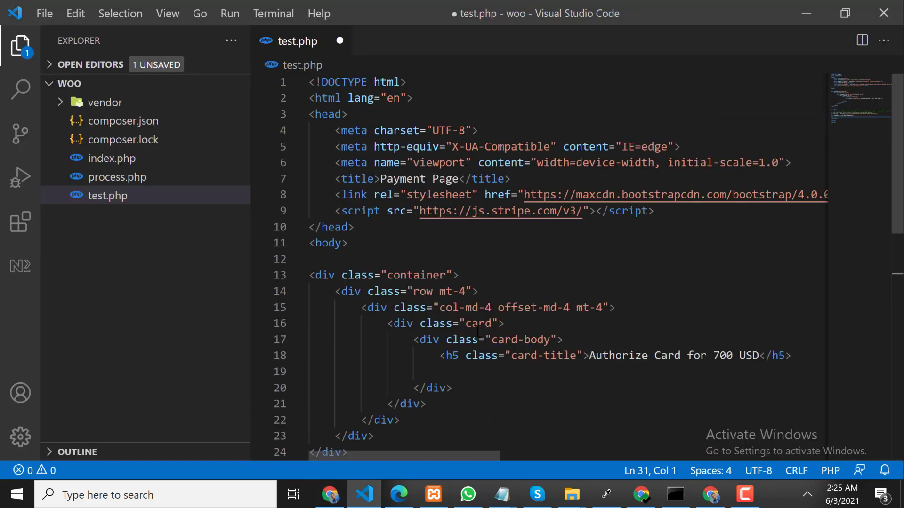
pyautogui.click(798, 355)
pyautogui.press('Return')
pyautogui.hotkey('ctrl', 'v')
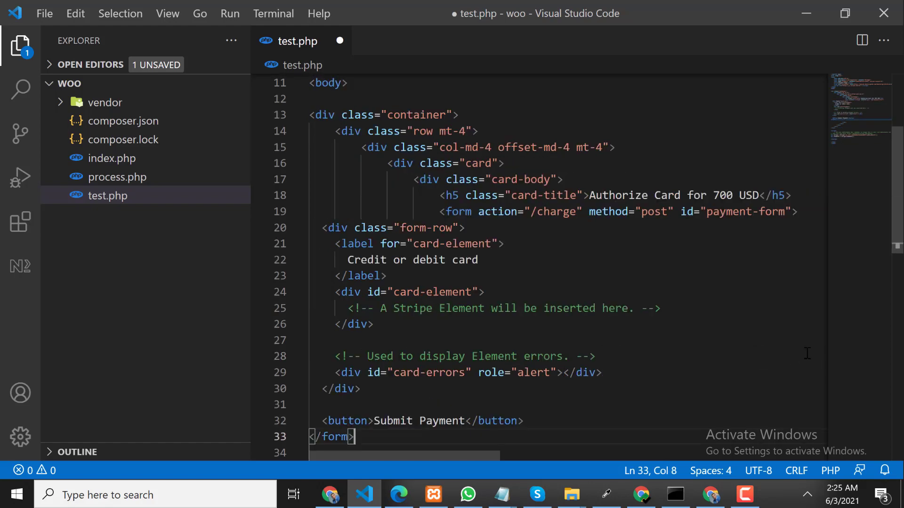
pyautogui.scroll(-2, 615, 361)
pyautogui.moveTo(354, 351); pyautogui.dragTo(322, 223)
pyautogui.moveTo(311, 185); pyautogui.dragTo(297, 130)
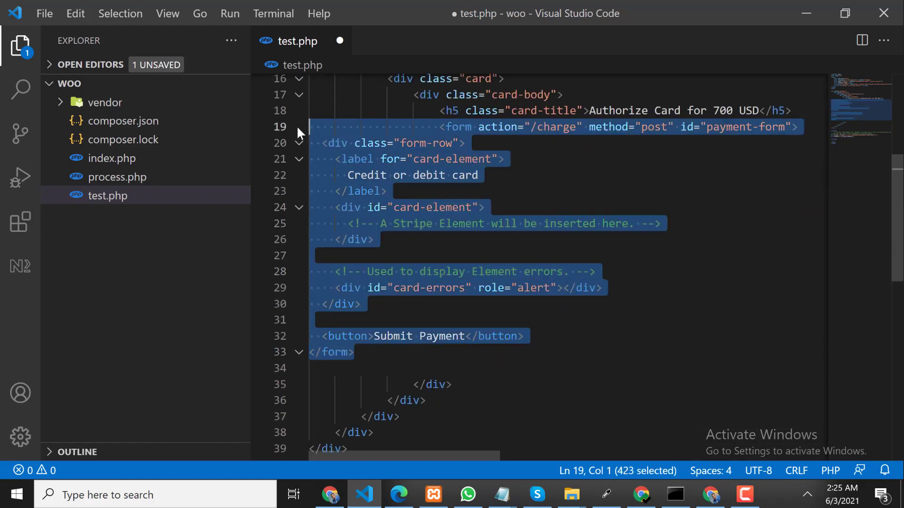
pyautogui.hotkey('shift', 'Tab')
pyautogui.hotkey('shift', 'Tab')
pyautogui.hotkey('shift', 'Tab')
pyautogui.hotkey('shift', 'Tab')
pyautogui.hotkey('shift', 'Tab')
pyautogui.press('Tab')
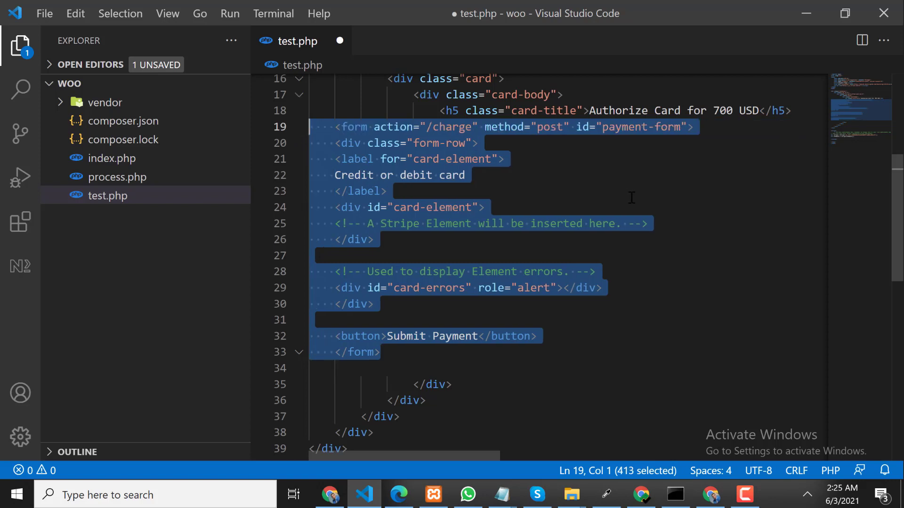
pyautogui.press('Tab')
pyautogui.press('Tab')
pyautogui.press('Tab')
pyautogui.press('Tab')
pyautogui.press('Tab')
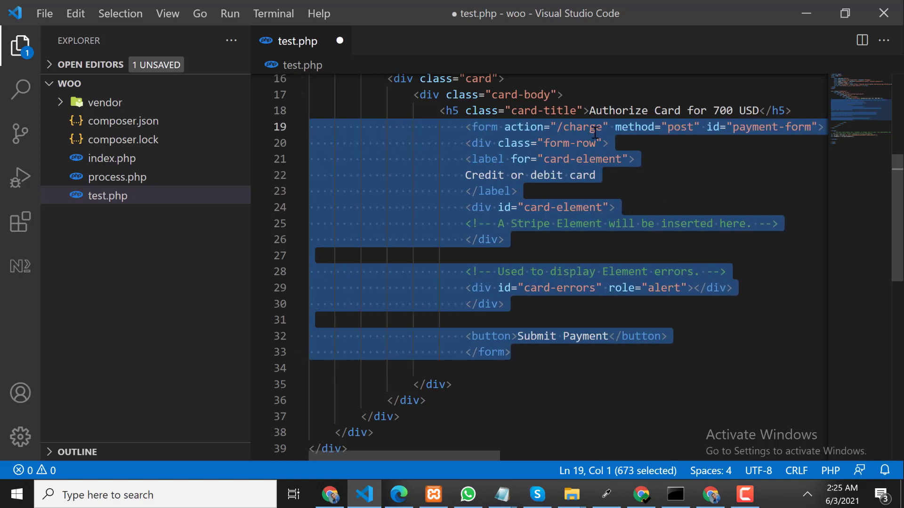
# - Drop the leading slash from the form action, then review the card element and card-errors markup
pyautogui.click(566, 127)
pyautogui.press('BackSpace')
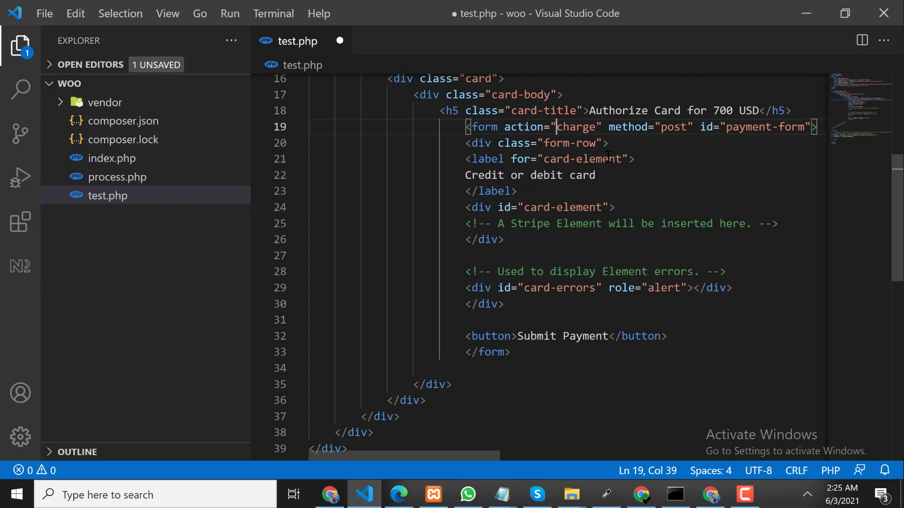
pyautogui.press('Right')
pyautogui.press('Right')
pyautogui.press('Right')
pyautogui.press('Right')
pyautogui.write('.php')
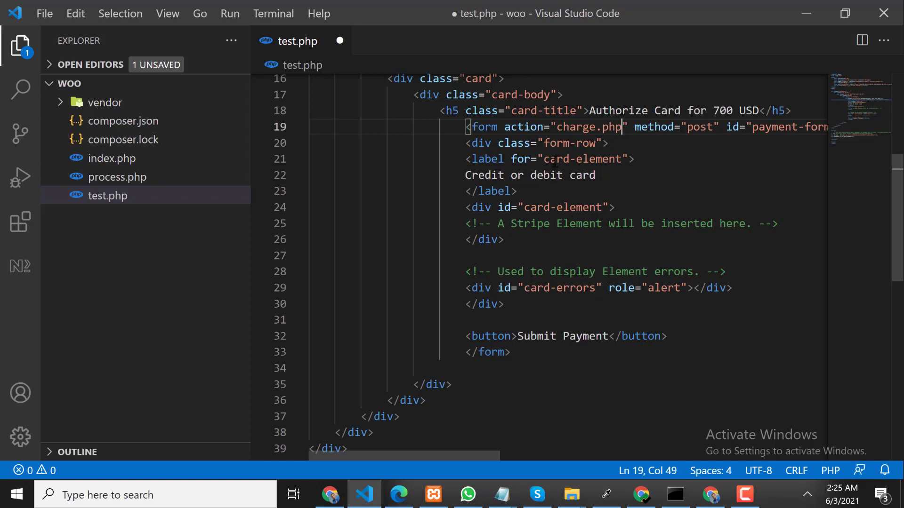
pyautogui.click(543, 144)
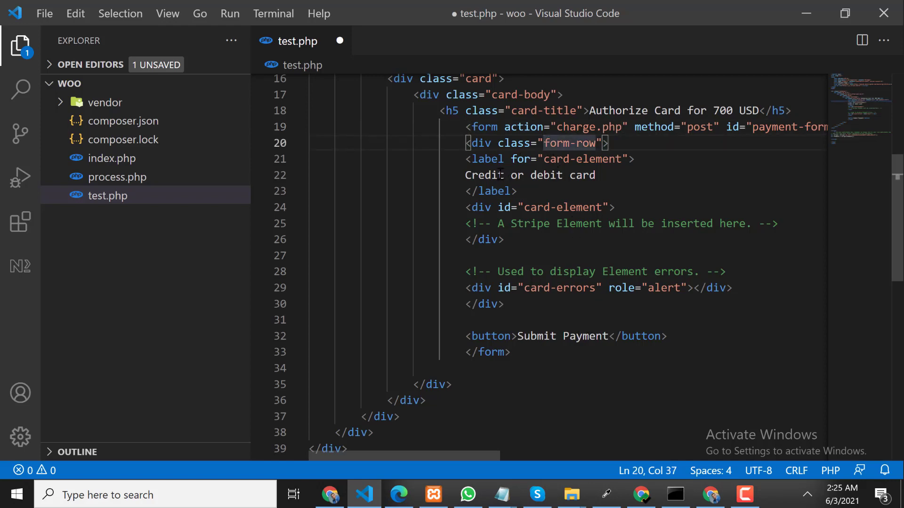
pyautogui.click(507, 189)
pyautogui.click(499, 223)
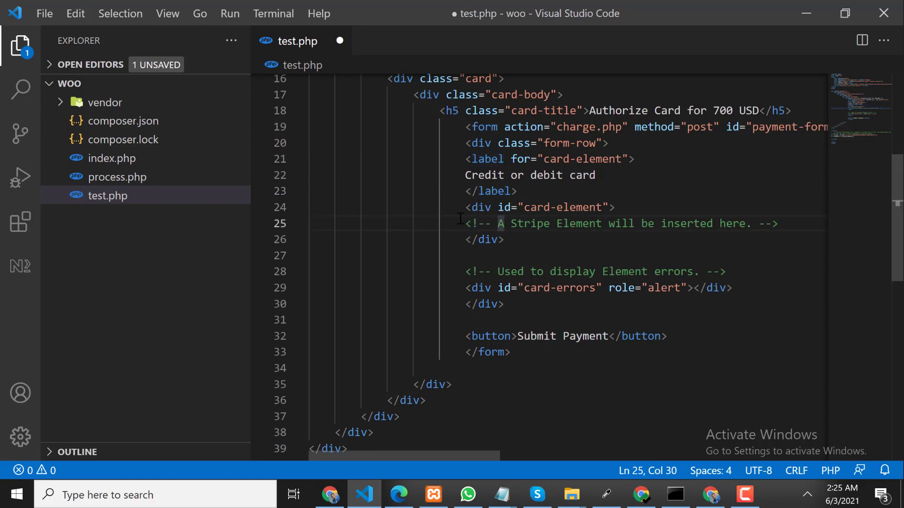
pyautogui.press('Home')
pyautogui.hotkey('shift', 'Left')
pyautogui.moveTo(505, 222); pyautogui.dragTo(788, 222)
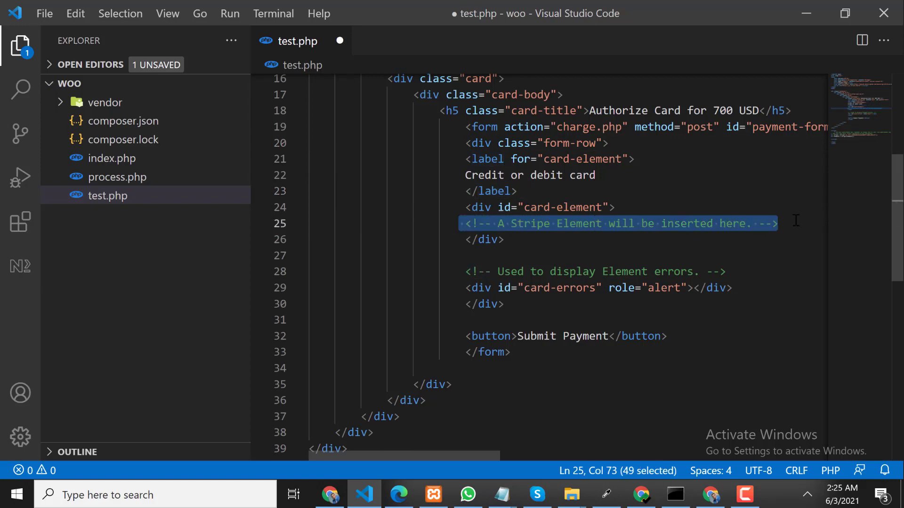
pyautogui.moveTo(454, 288); pyautogui.dragTo(734, 287)
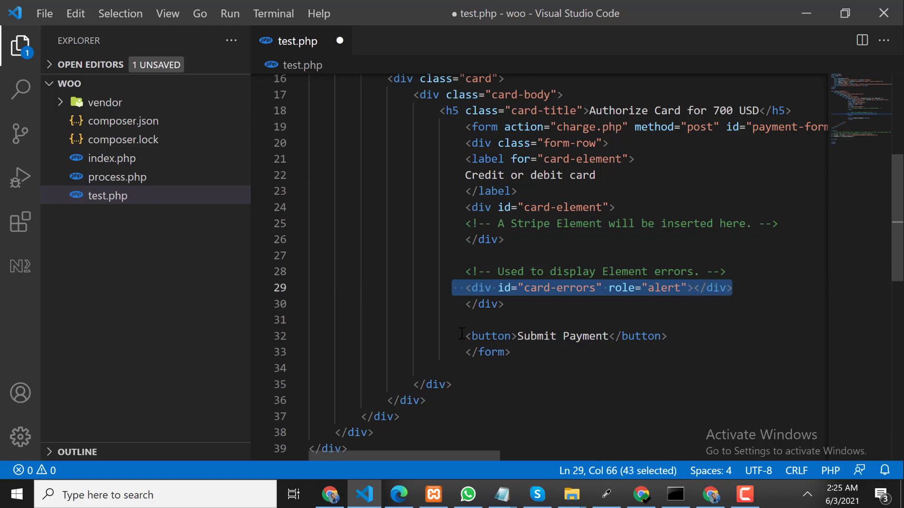
# - Replace the old button with a form-group div holding a 'btn btn-block btn-success' Submit Payment button
pyautogui.moveTo(460, 336); pyautogui.dragTo(668, 337)
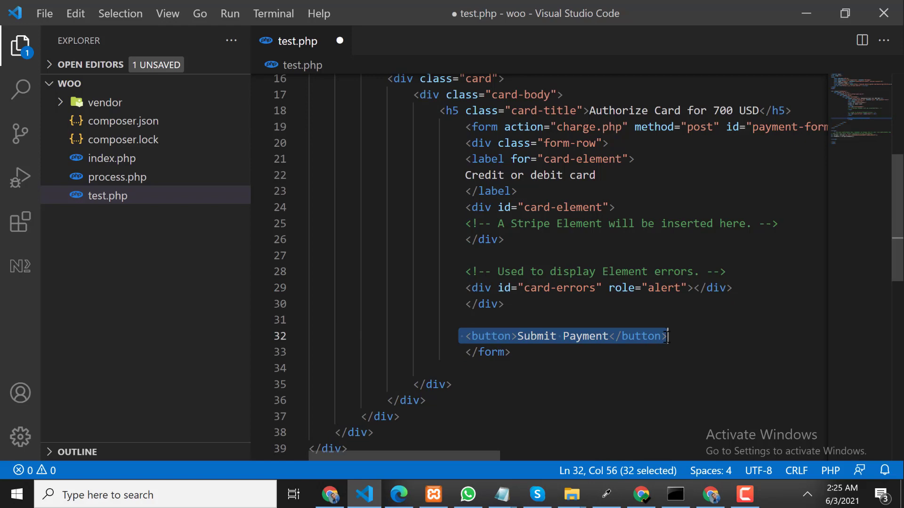
pyautogui.press('BackSpace')
pyautogui.press('Return')
pyautogui.press('Return')
pyautogui.press('Up')
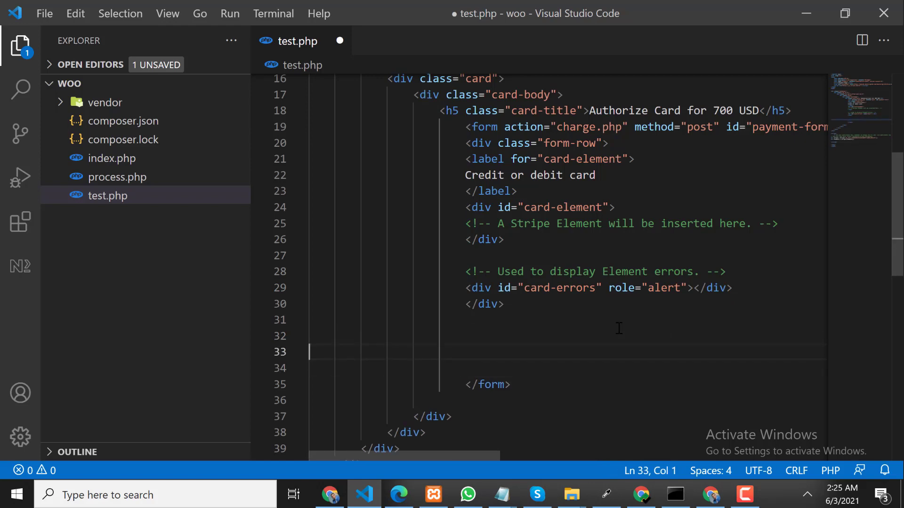
pyautogui.press('Tab')
pyautogui.press('Tab')
pyautogui.press('Tab')
pyautogui.press('Tab')
pyautogui.press('Tab')
pyautogui.write('.form')
pyautogui.press('Tab')
pyautogui.press('Left')
pyautogui.press('Left')
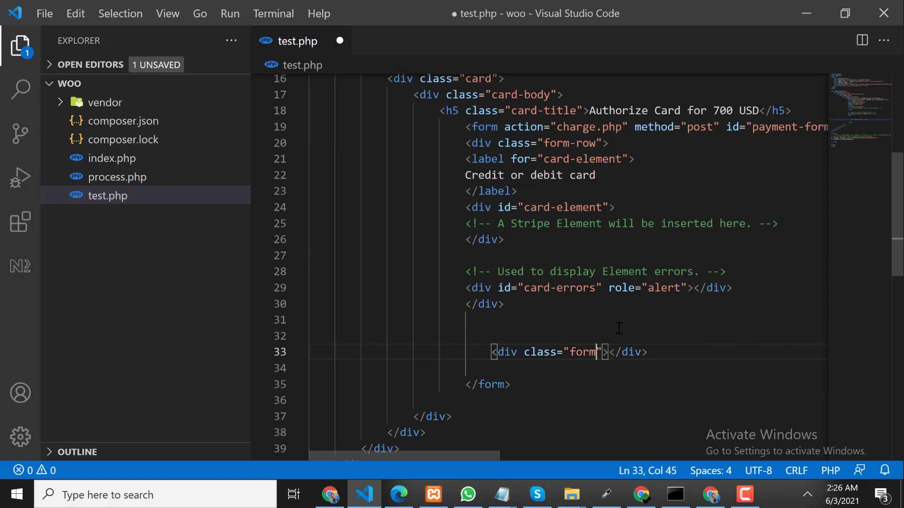
pyautogui.write('-group')
pyautogui.press('Right')
pyautogui.press('Return')
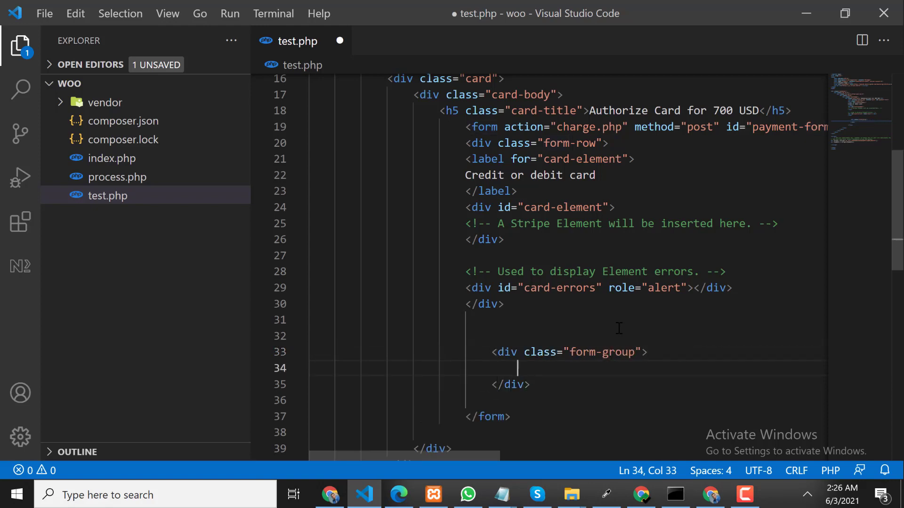
pyautogui.write('button')
pyautogui.press('Tab')
pyautogui.write('Submit Payment')
pyautogui.press('Home')
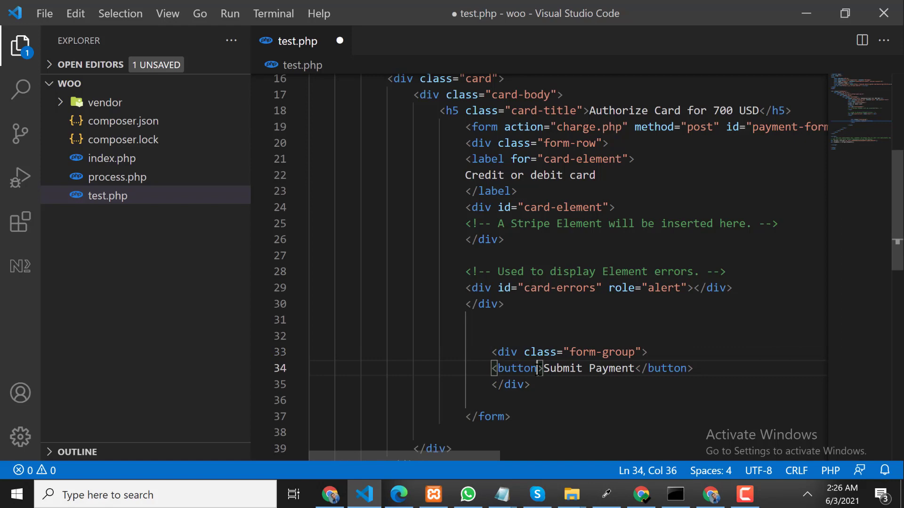
pyautogui.write('class="b')
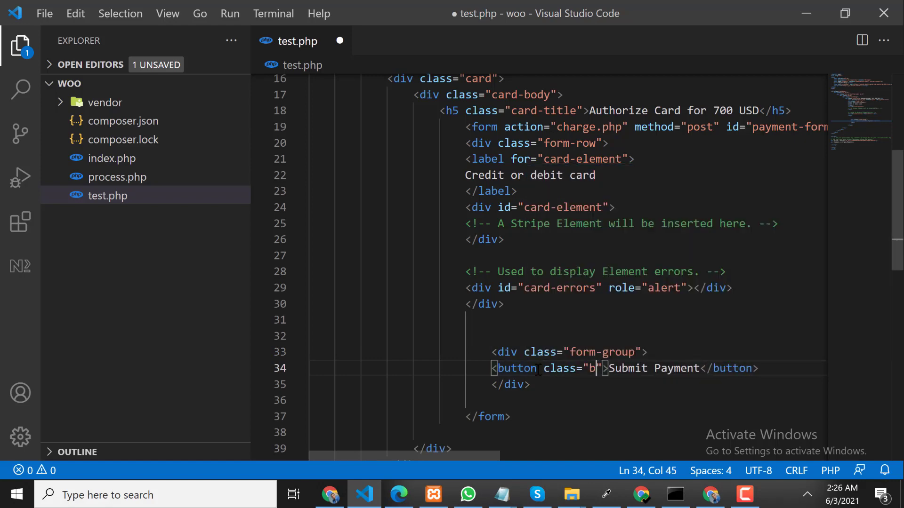
pyautogui.write('tn btn-b')
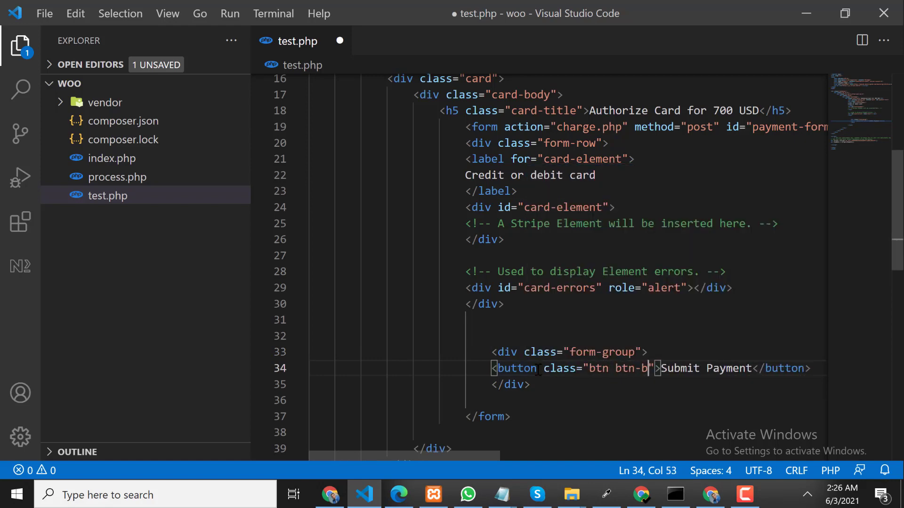
pyautogui.write('lock btn')
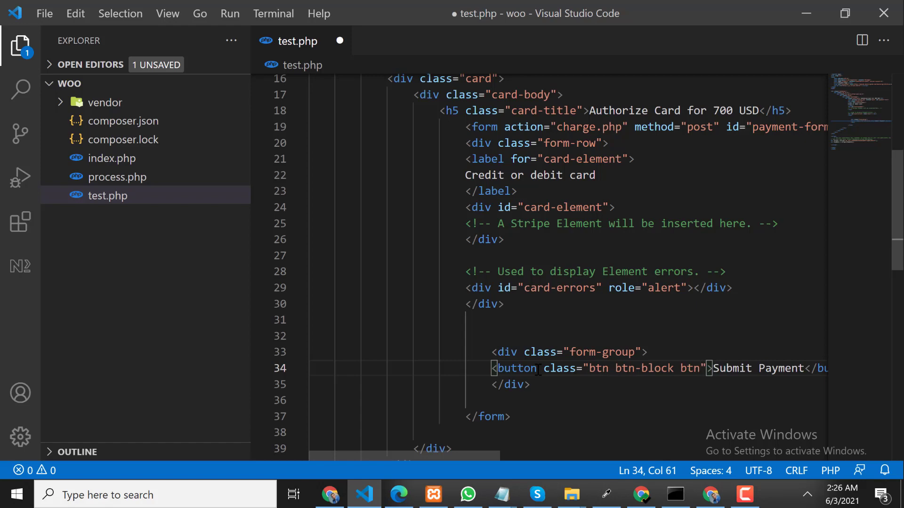
pyautogui.write('-success')
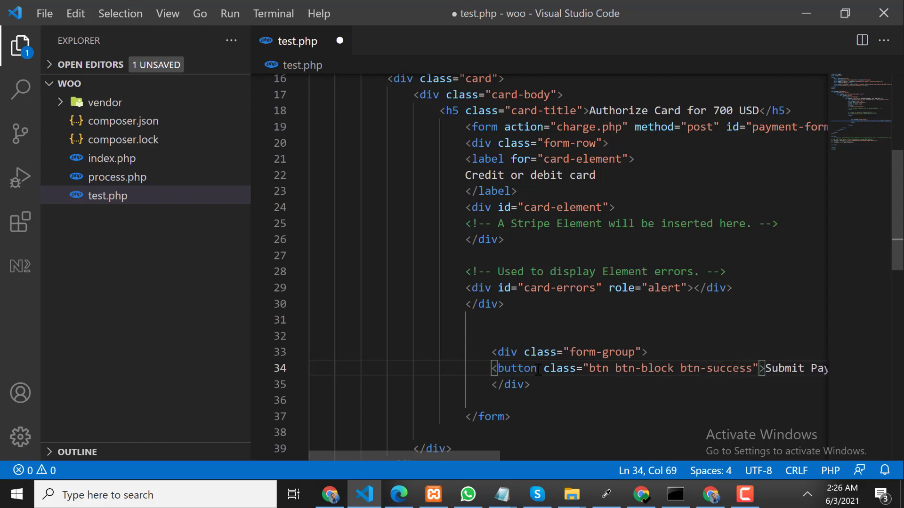
pyautogui.hotkey('alt', 'Tab')
pyautogui.scroll(-1, 389, 384)
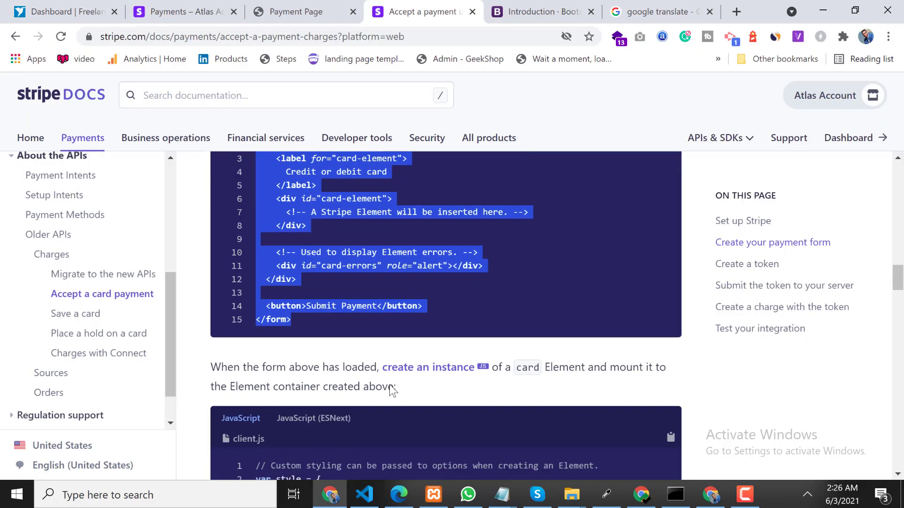
pyautogui.scroll(-2, 389, 387)
pyautogui.scroll(-2, 389, 387)
pyautogui.scroll(1, 389, 387)
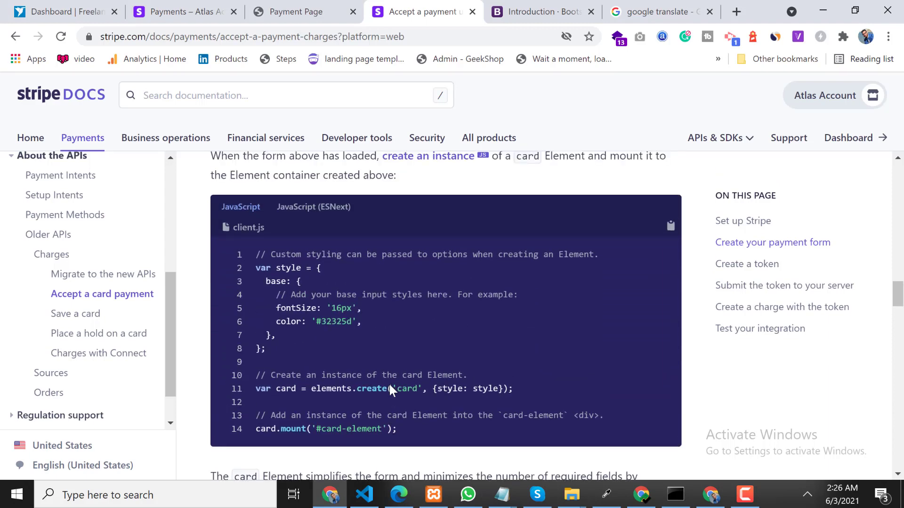
# - Paste Stripe's card Element create-and-mount code after line 49 of test.php and save
pyautogui.click(671, 230)
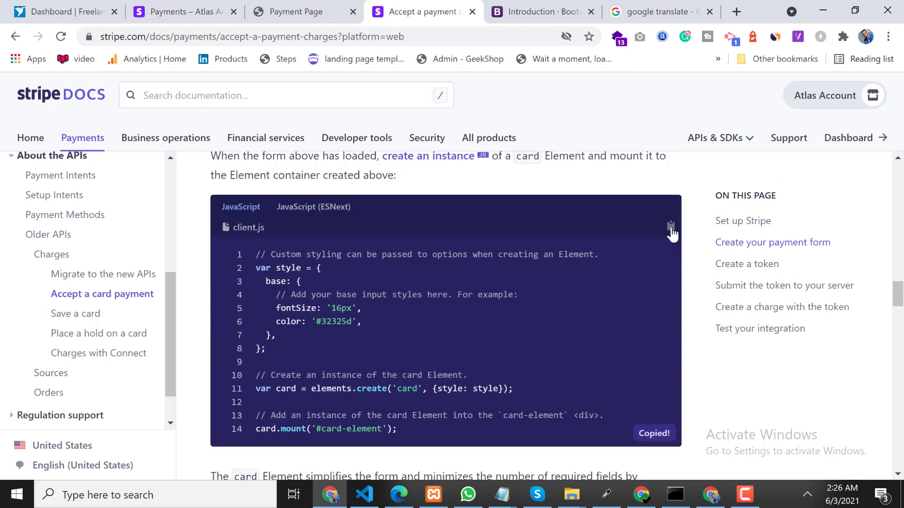
pyautogui.hotkey('alt', 'Tab')
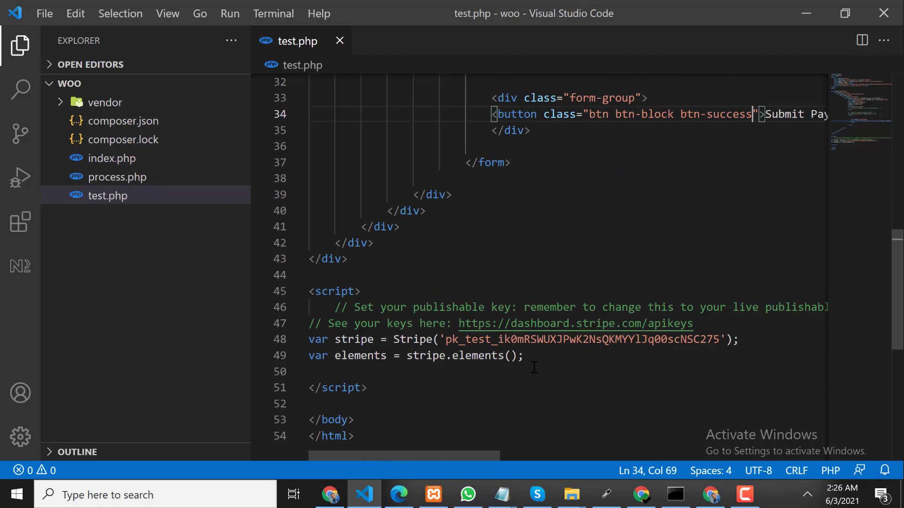
pyautogui.click(534, 356)
pyautogui.press('Return')
pyautogui.scroll(-2, 539, 357)
pyautogui.hotkey('ctrl', 'v')
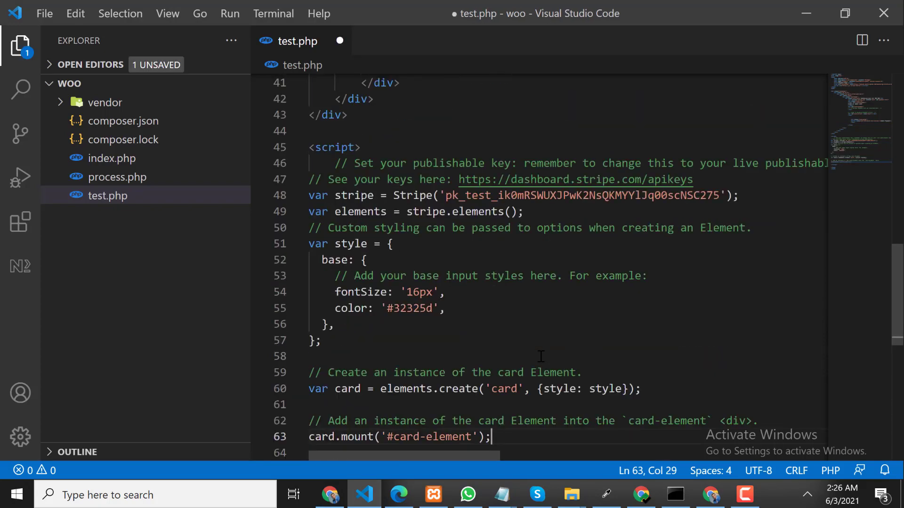
pyautogui.hotkey('ctrl', 's')
# - Add the token-creation submit listener code below the card mount line and save
pyautogui.hotkey('alt', 'Tab')
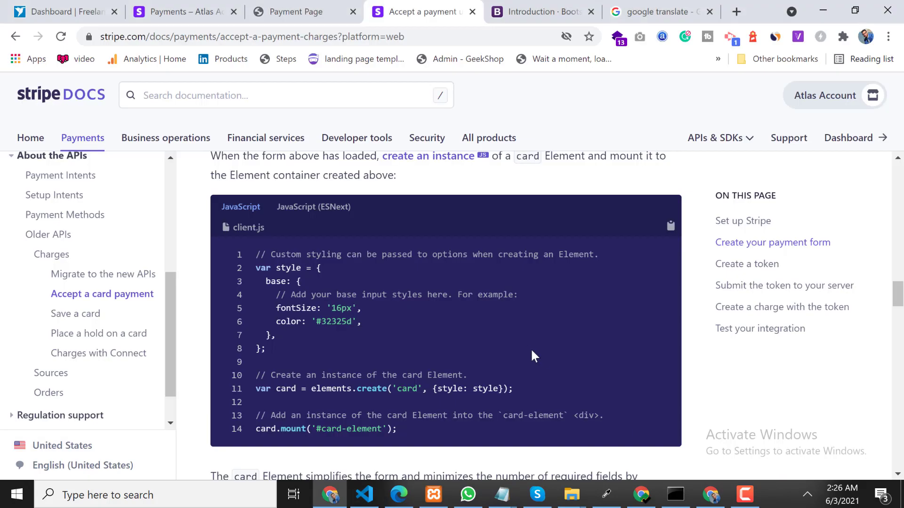
pyautogui.scroll(-2, 530, 348)
pyautogui.scroll(-2, 525, 347)
pyautogui.scroll(-3, 525, 347)
pyautogui.scroll(-1, 525, 353)
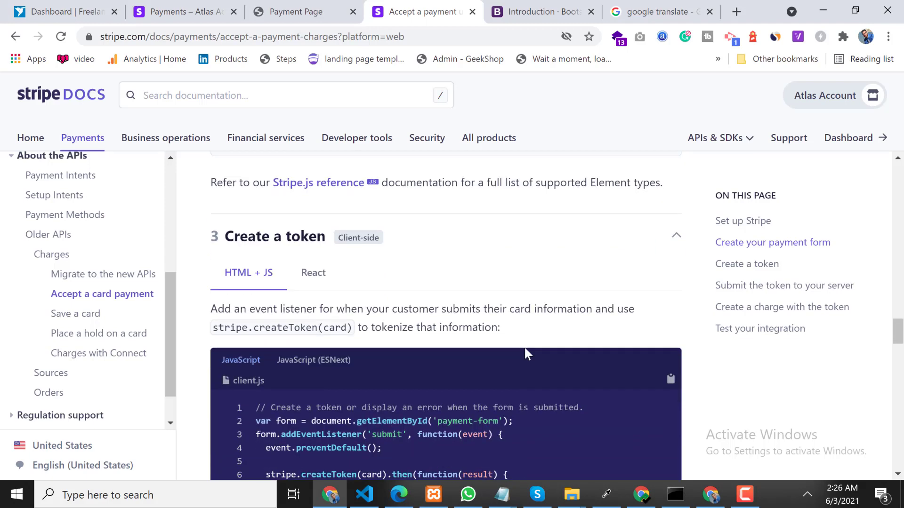
pyautogui.scroll(-2, 525, 347)
pyautogui.click(671, 242)
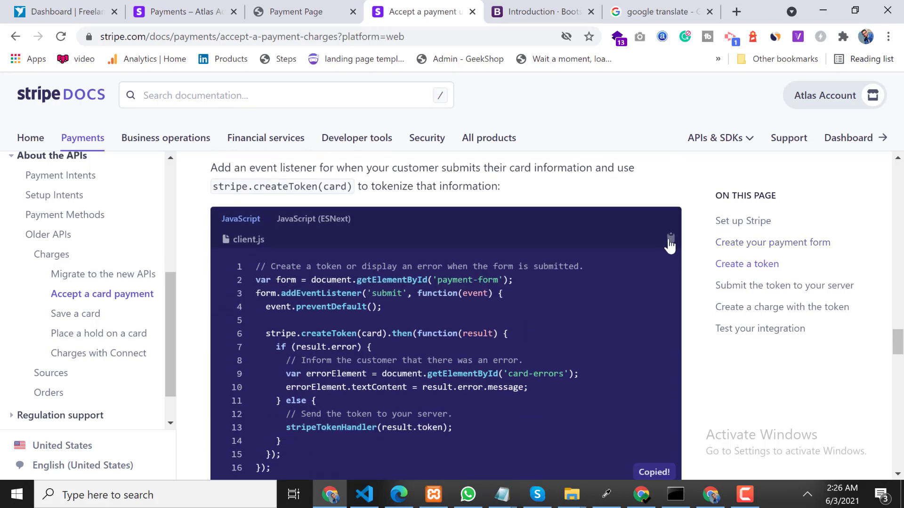
pyautogui.hotkey('alt', 'Tab')
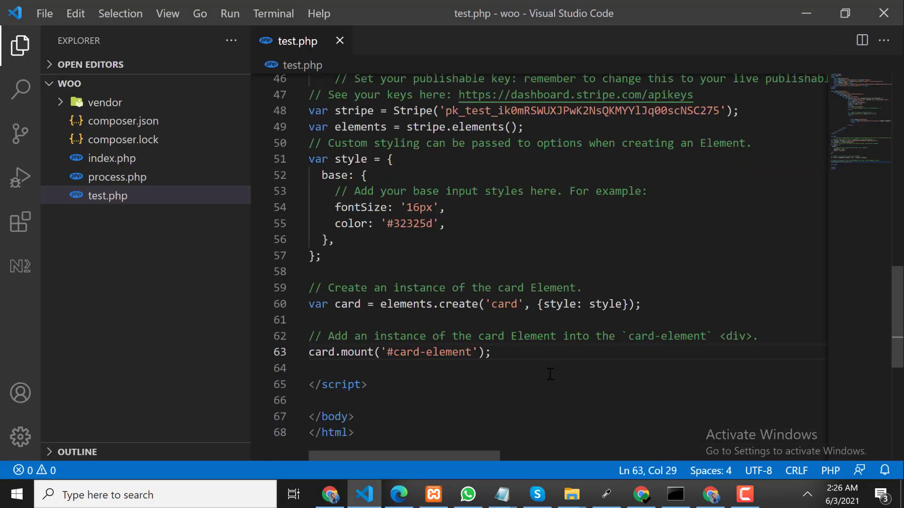
pyautogui.press('Return')
pyautogui.press('Return')
pyautogui.hotkey('ctrl', 'v')
pyautogui.hotkey('ctrl', 's')
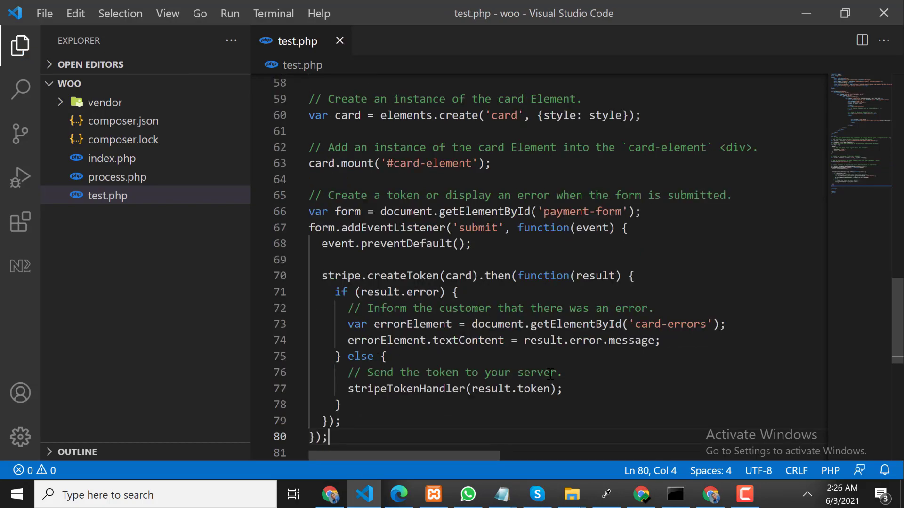
# - Add the stripeTokenHandler function below the submit listener and save
pyautogui.hotkey('alt', 'Tab')
pyautogui.scroll(-1, 539, 339)
pyautogui.scroll(-3, 539, 340)
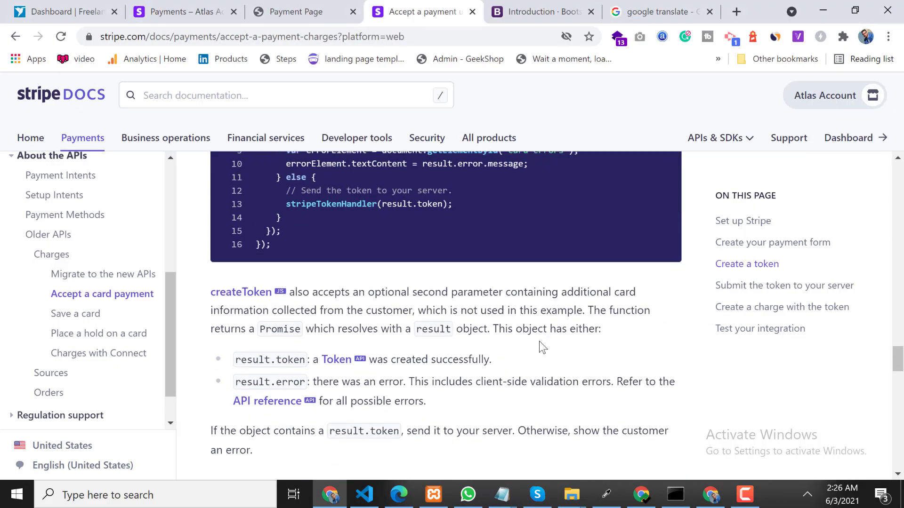
pyautogui.scroll(-3, 538, 341)
pyautogui.scroll(-2, 539, 341)
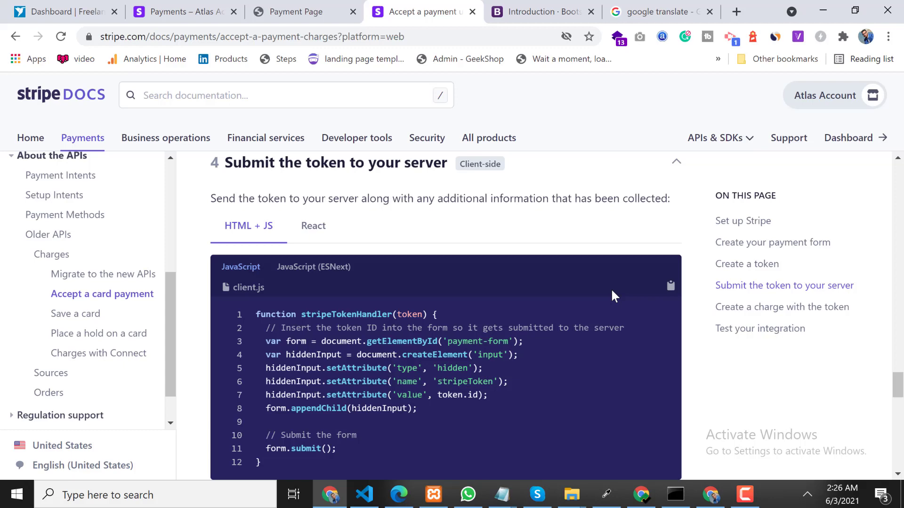
pyautogui.click(669, 288)
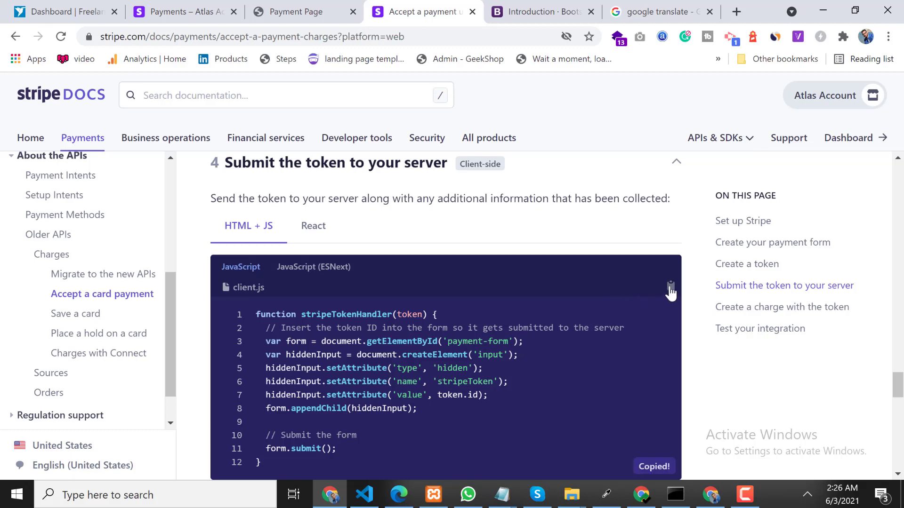
pyautogui.hotkey('alt', 'Tab')
pyautogui.scroll(-3, 565, 326)
pyautogui.press('Return')
pyautogui.press('Return')
pyautogui.press('Return')
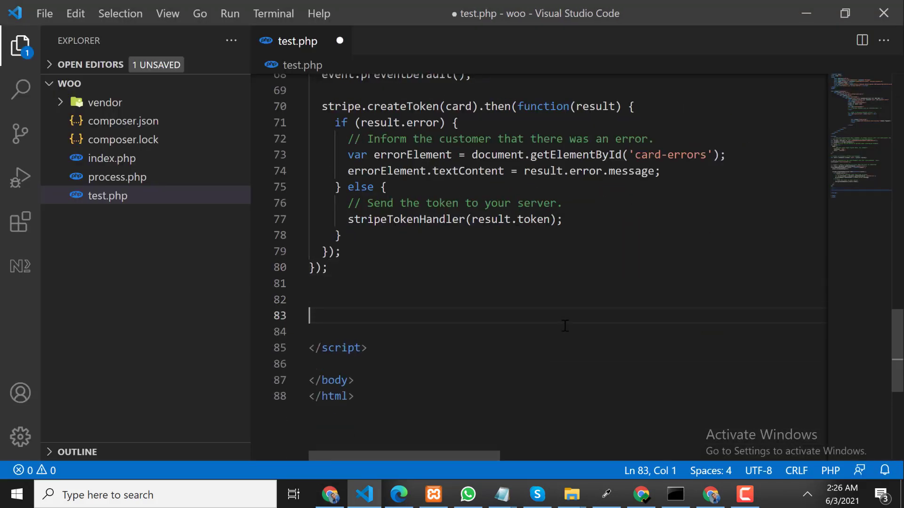
pyautogui.hotkey('ctrl', 'v')
pyautogui.hotkey('ctrl', 's')
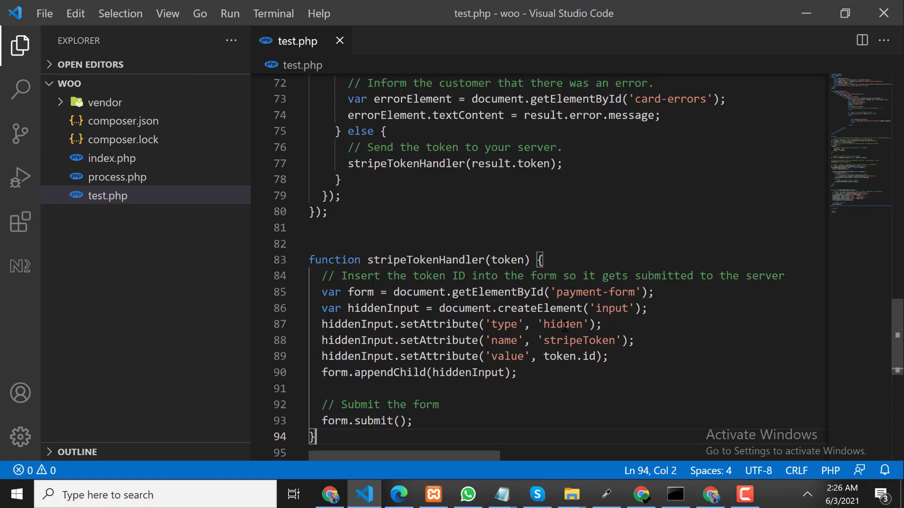
pyautogui.scroll(2, 565, 326)
pyautogui.scroll(8, 543, 321)
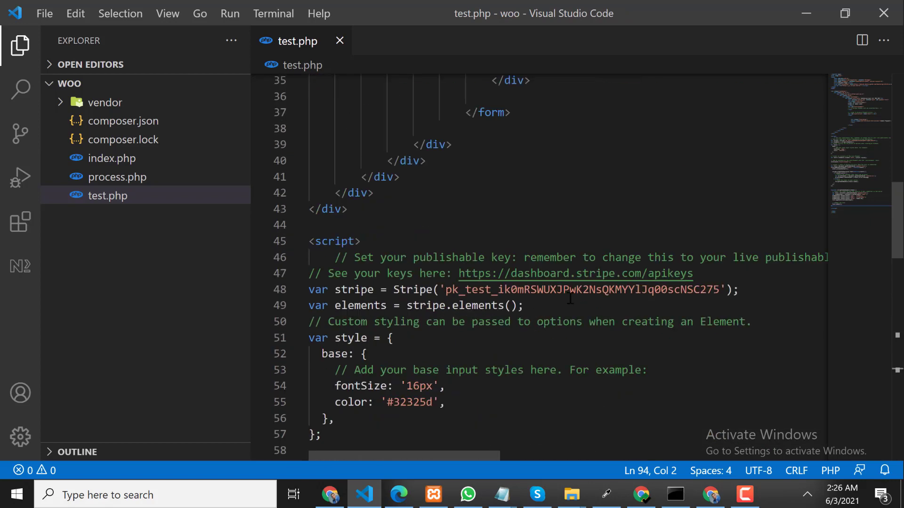
# - Replace the key on line 48 with the Stripe dashboard's test publishable key
pyautogui.moveTo(718, 290); pyautogui.dragTo(445, 289)
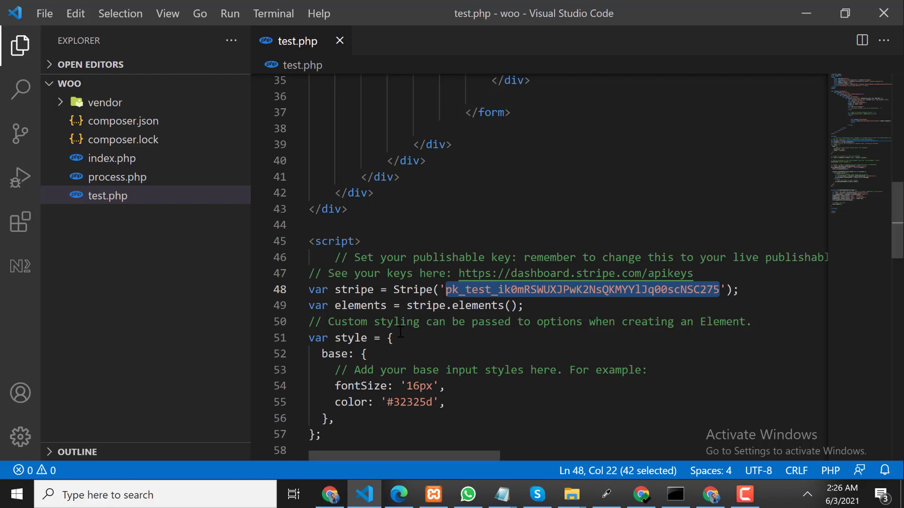
pyautogui.click(330, 495)
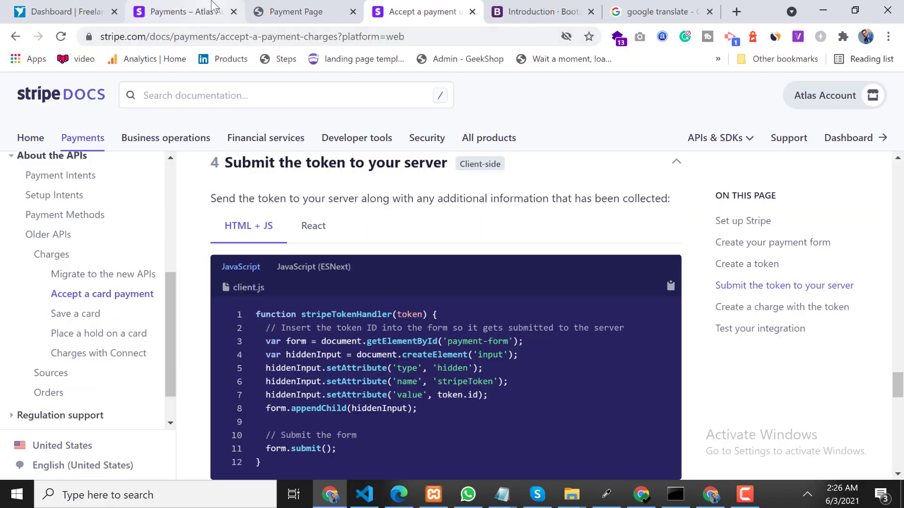
pyautogui.click(189, 8)
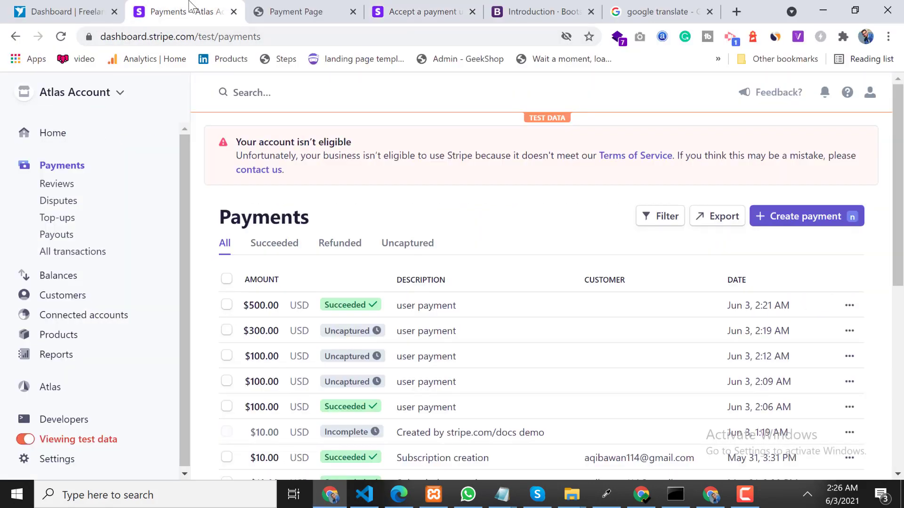
pyautogui.click(53, 141)
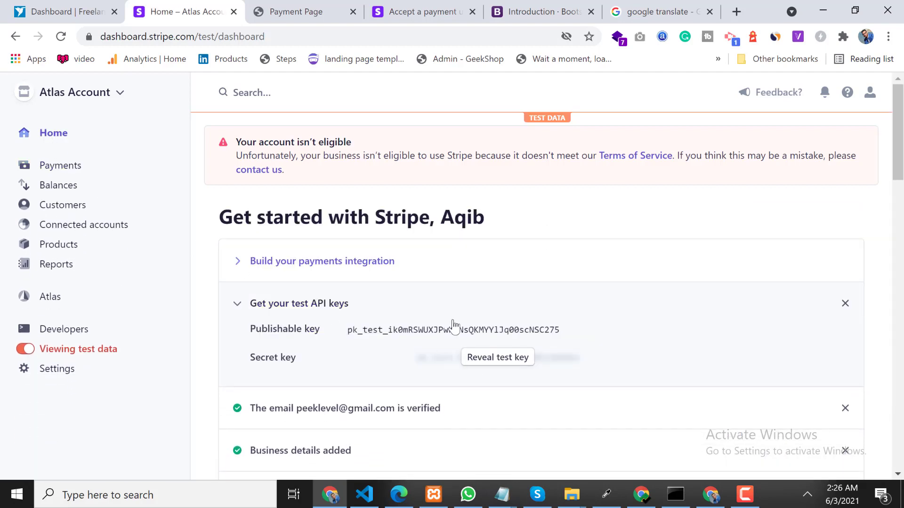
pyautogui.click(450, 338)
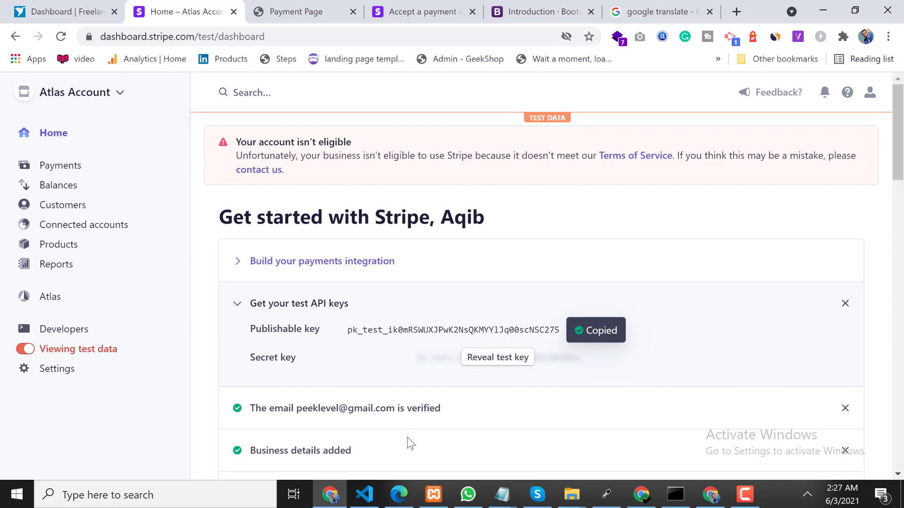
pyautogui.click(365, 495)
pyautogui.hotkey('ctrl', 'v')
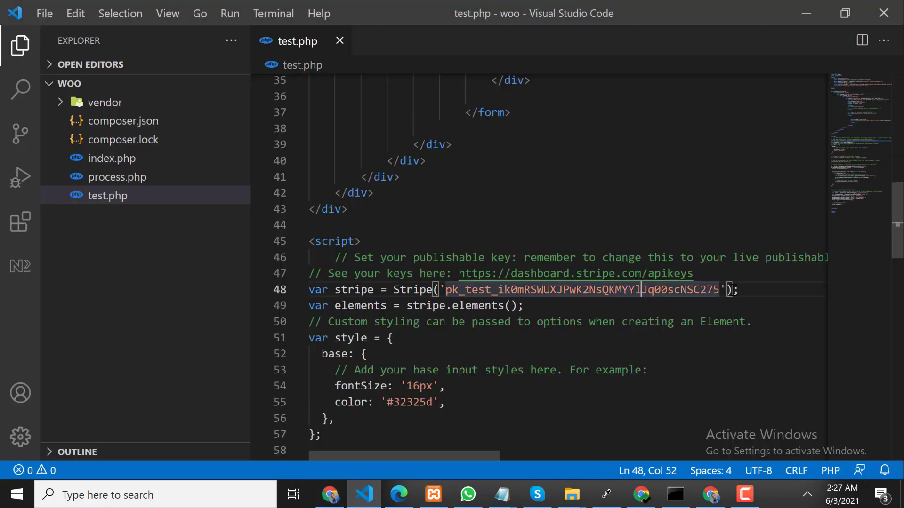
pyautogui.moveTo(720, 290); pyautogui.dragTo(446, 289)
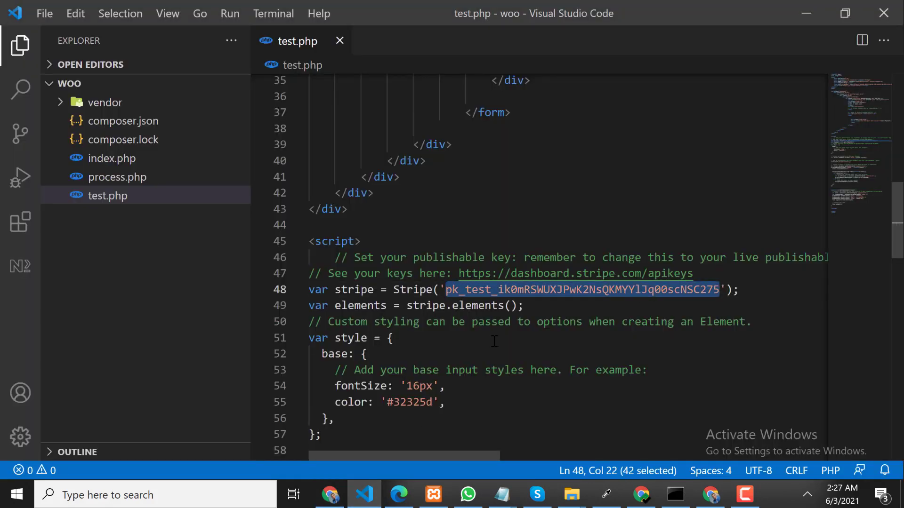
pyautogui.hotkey('ctrl', 'v')
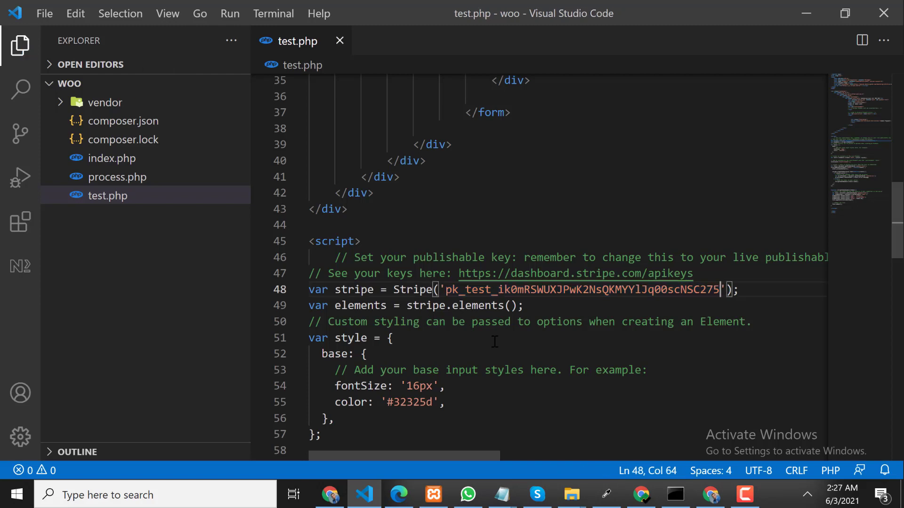
# - Reload woo.local/test.php in the Chrome Payment Page tab
pyautogui.click(330, 495)
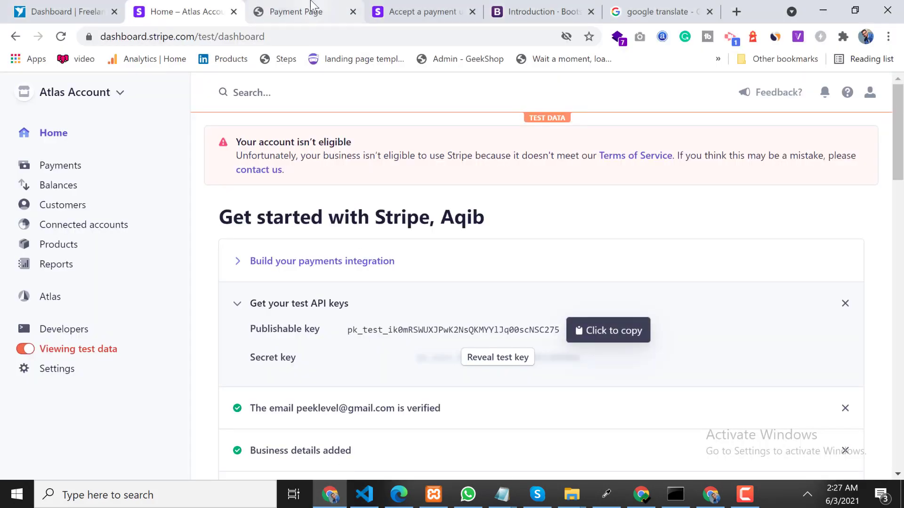
pyautogui.click(286, 11)
pyautogui.click(287, 37)
pyautogui.press('Return')
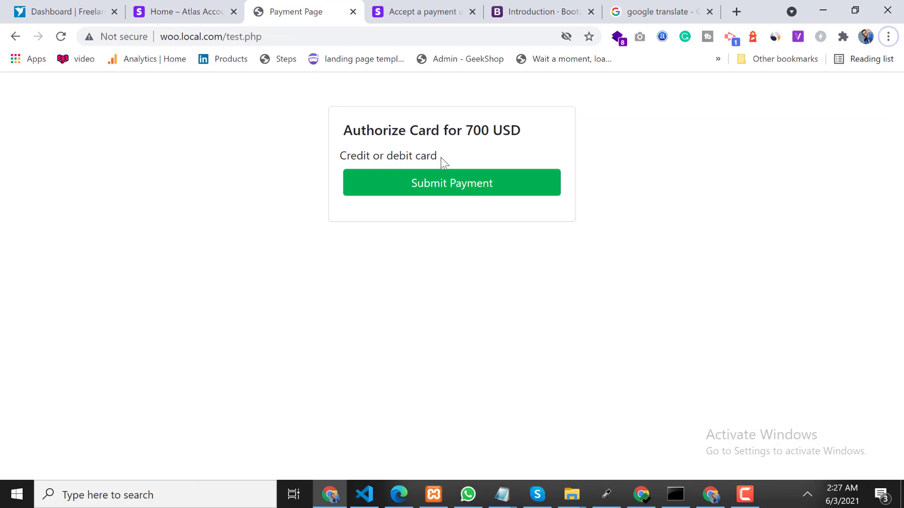
# - Add <style>#card-element{width:100%;}</style> to test.php's head, save, and return to Chrome
pyautogui.hotkey('alt', 'Tab')
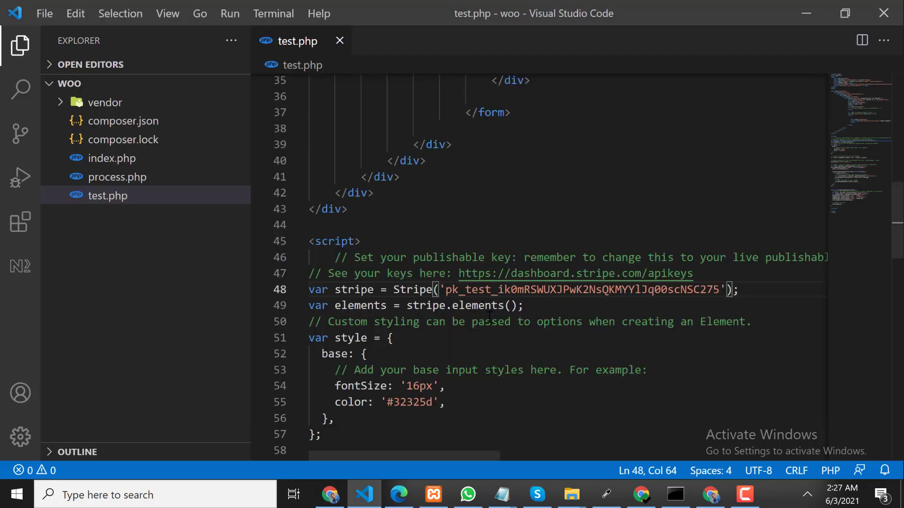
pyautogui.scroll(7, 492, 318)
pyautogui.scroll(2, 493, 318)
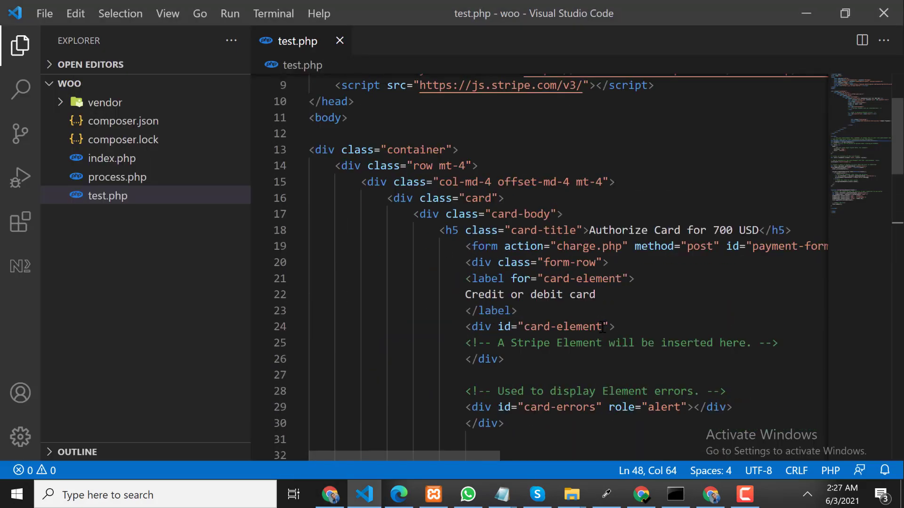
pyautogui.moveTo(603, 328); pyautogui.dragTo(524, 329)
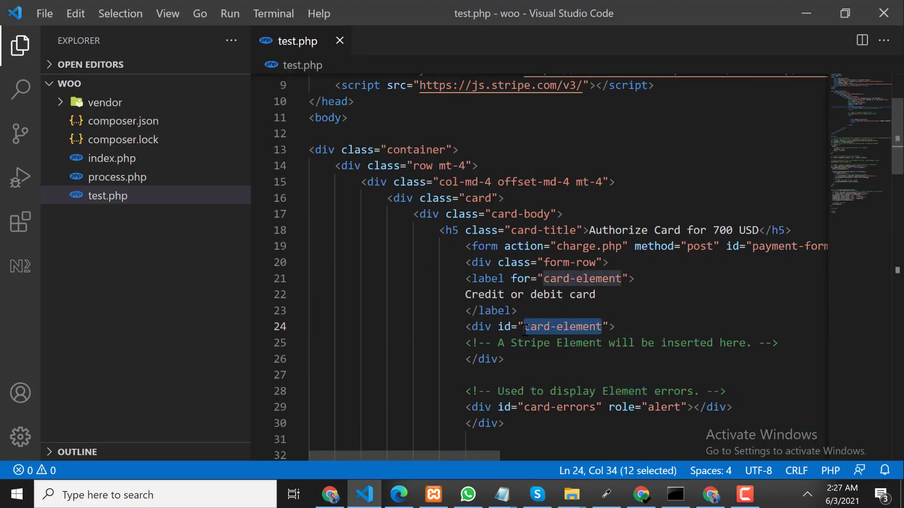
pyautogui.scroll(2, 516, 329)
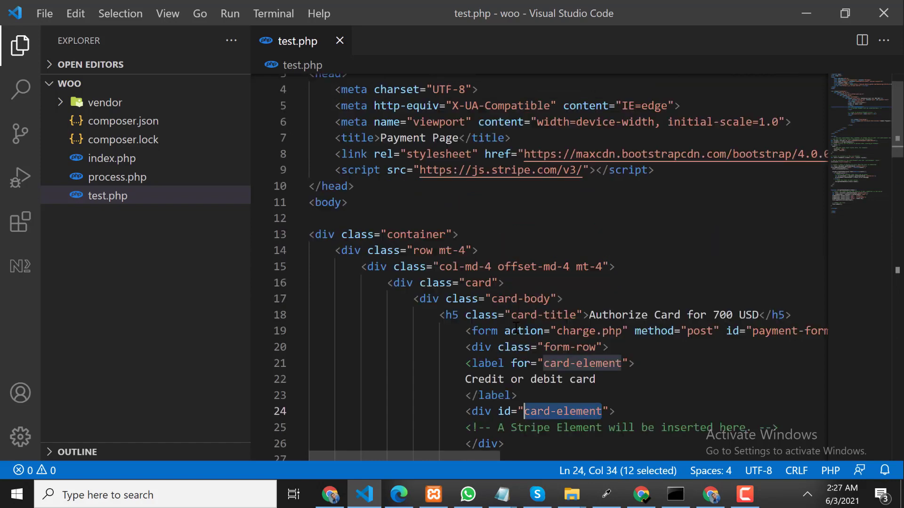
pyautogui.scroll(1, 516, 329)
pyautogui.click(647, 215)
pyautogui.press('Return')
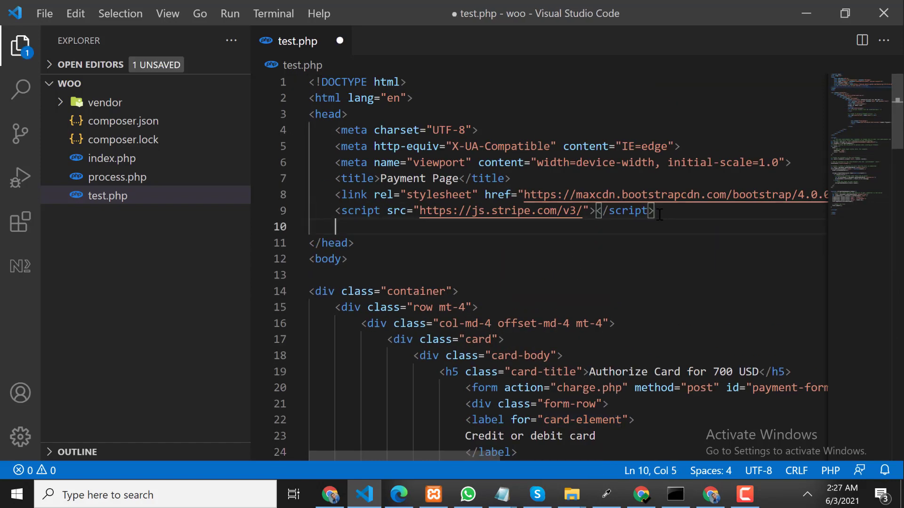
pyautogui.write('style')
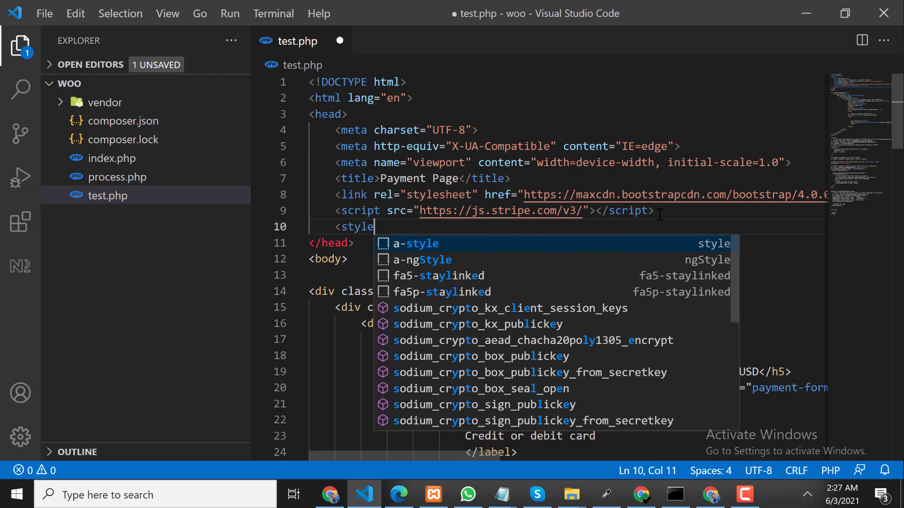
pyautogui.write('></sty')
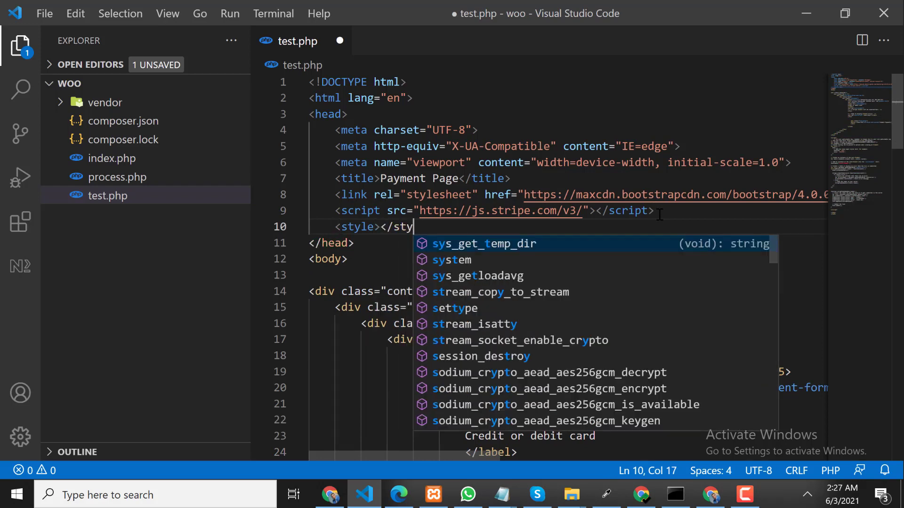
pyautogui.write('le>')
pyautogui.press('Left')
pyautogui.press('Left')
pyautogui.press('Left')
pyautogui.press('Left')
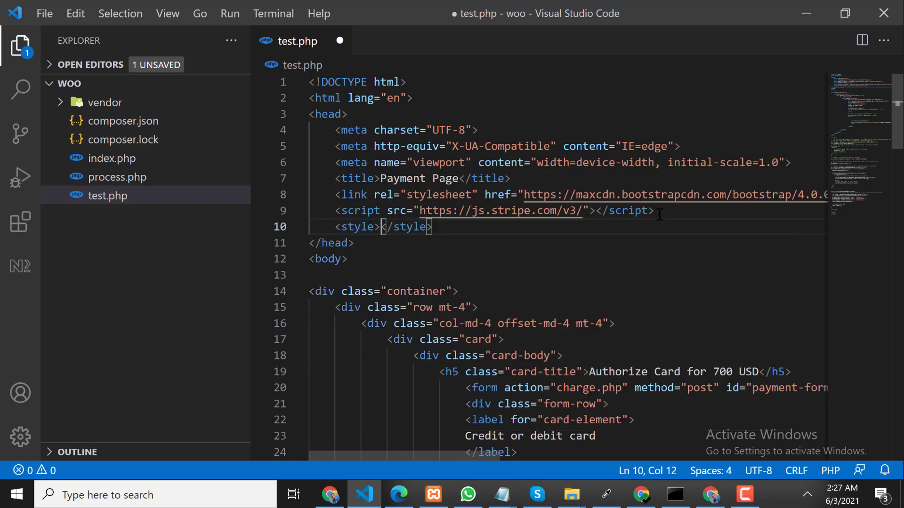
pyautogui.press('Return')
pyautogui.write('#card-element')
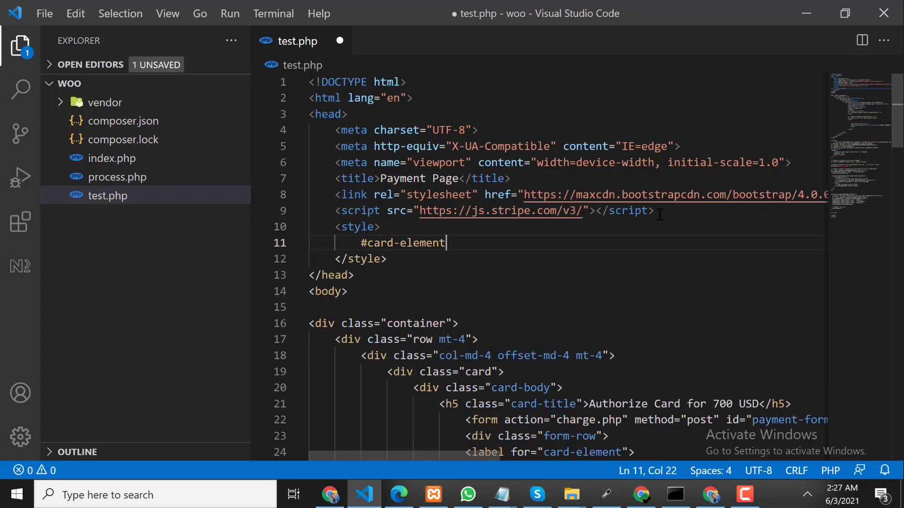
pyautogui.write('{')
pyautogui.press('Return')
pyautogui.write('wi')
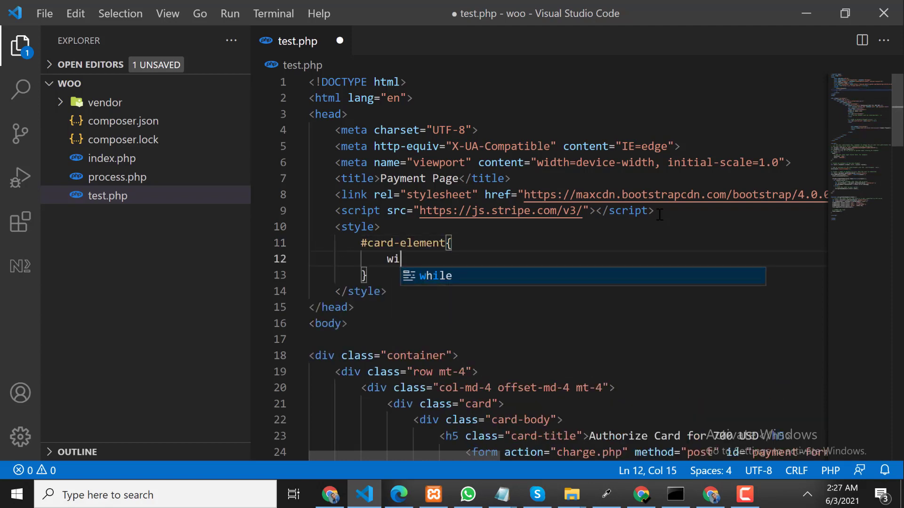
pyautogui.write('dth:')
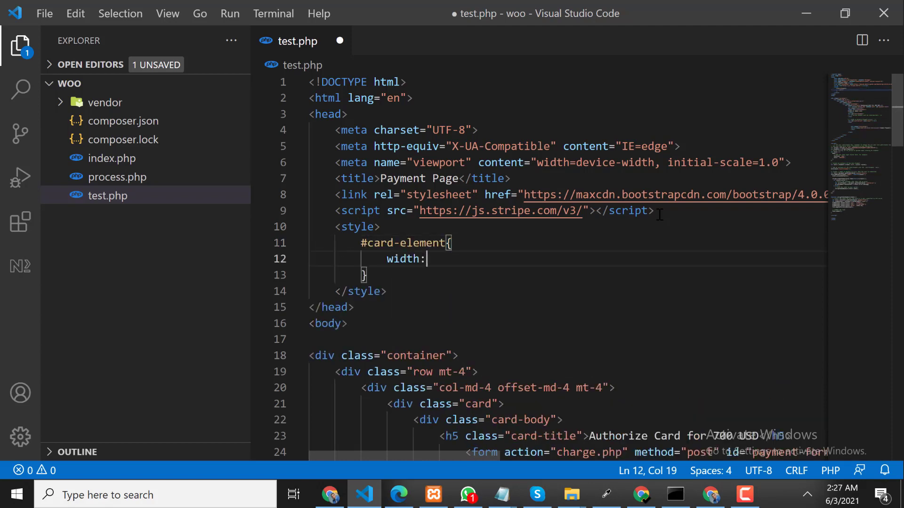
pyautogui.write('100%;')
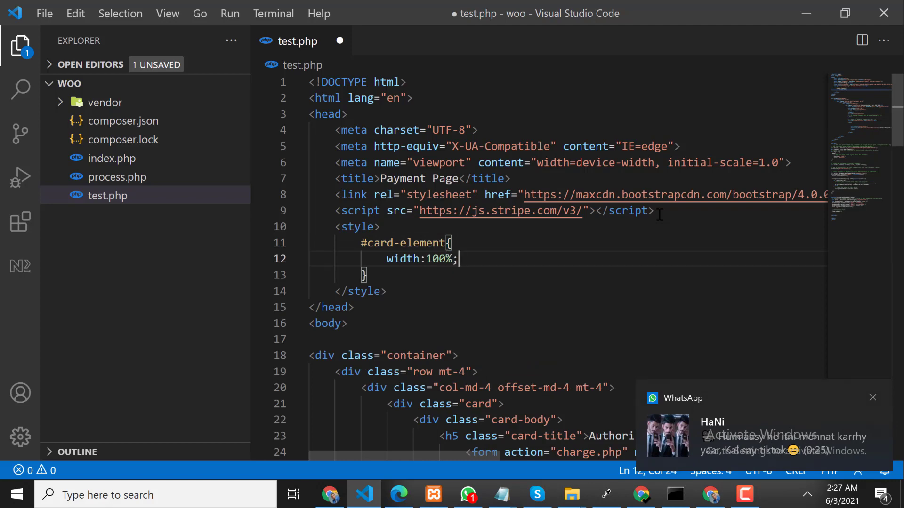
pyautogui.hotkey('ctrl', 's')
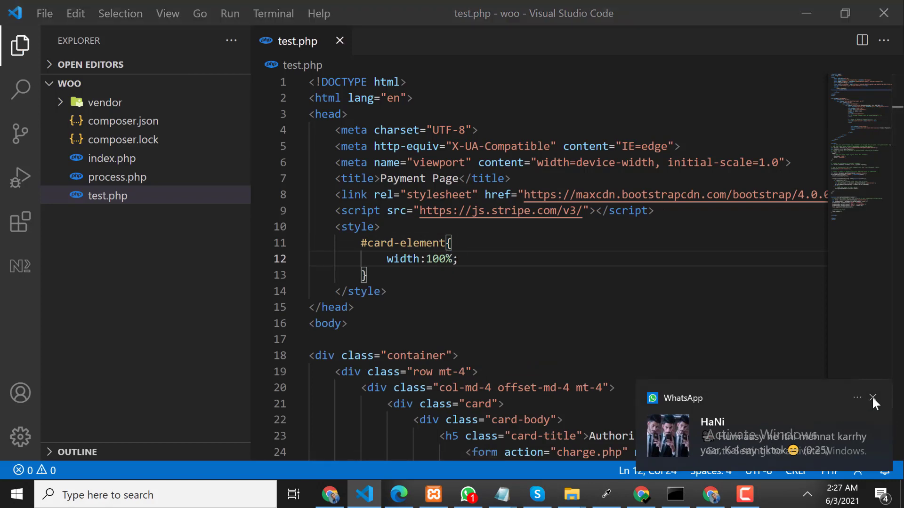
pyautogui.click(872, 396)
pyautogui.hotkey('alt', 'Tab')
# - Reload the payment page, check the card number field, then return to test.php
pyautogui.click(317, 33)
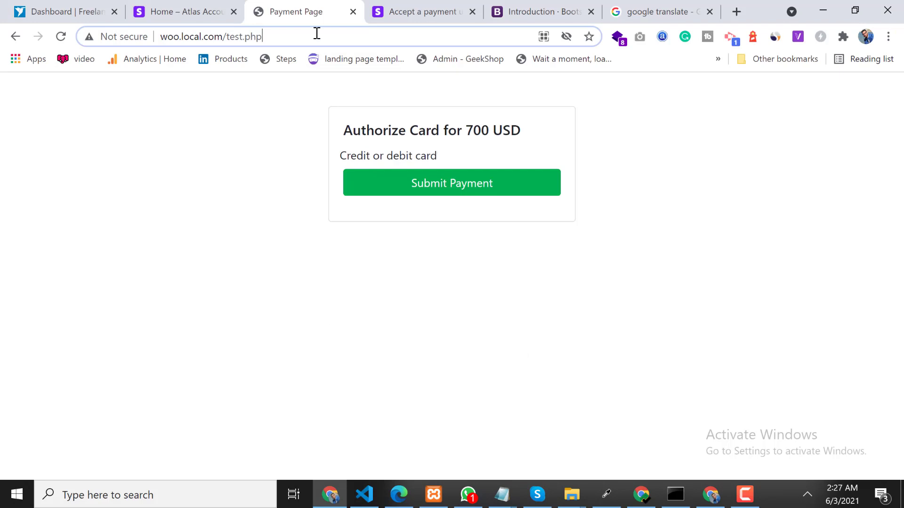
pyautogui.press('Return')
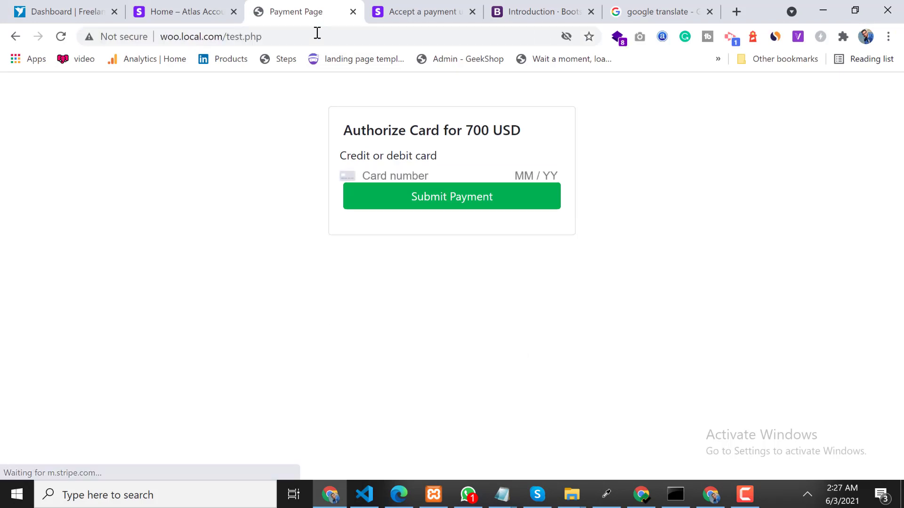
pyautogui.click(388, 176)
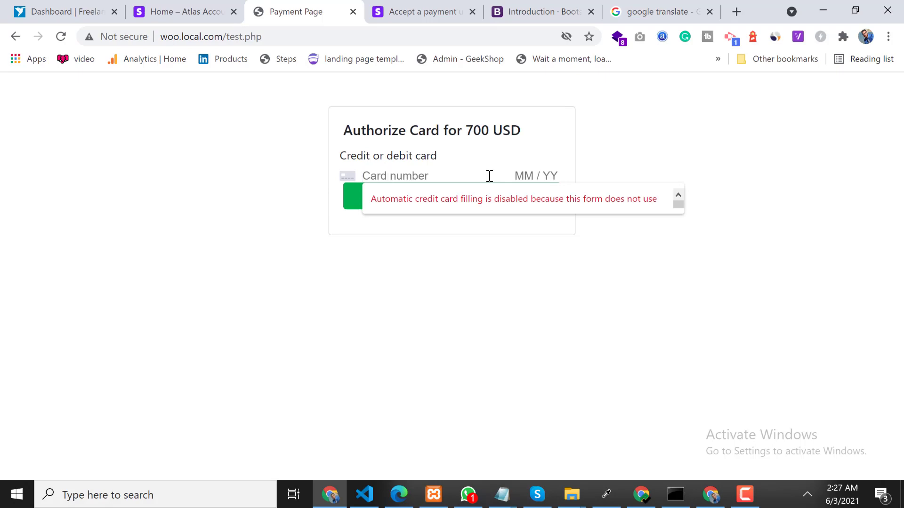
pyautogui.click(401, 172)
pyautogui.click(364, 495)
pyautogui.scroll(-5, 483, 311)
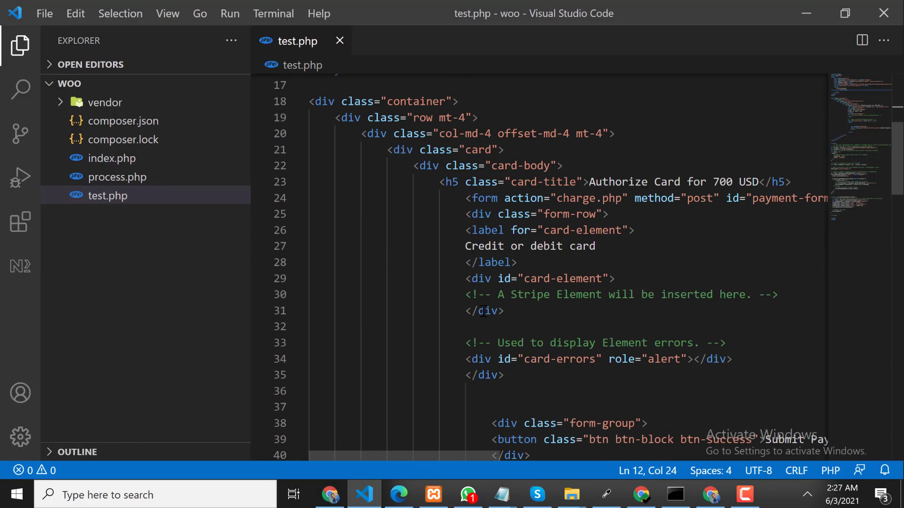
pyautogui.scroll(-2, 483, 311)
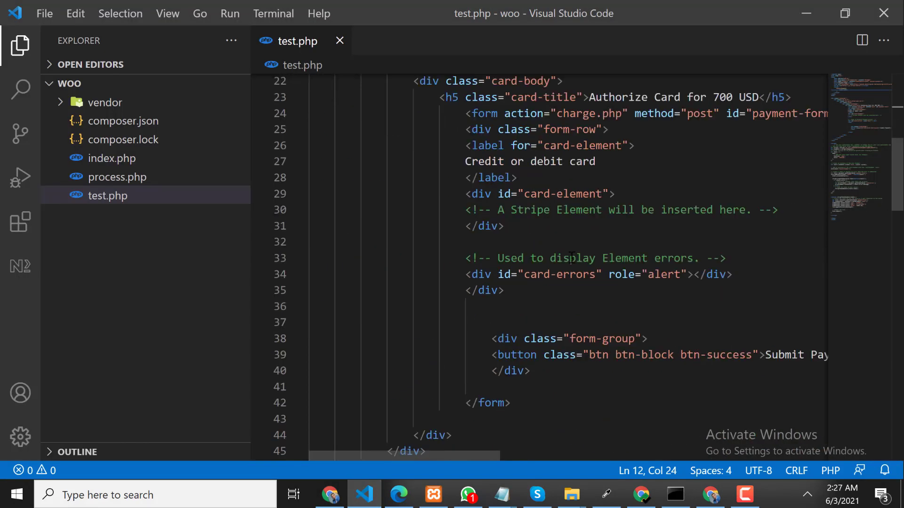
# - Change line 25's wrapper class from form-row to form-group, save, and reload the page
pyautogui.click(624, 144)
pyautogui.moveTo(597, 129); pyautogui.dragTo(545, 130)
pyautogui.write('ro')
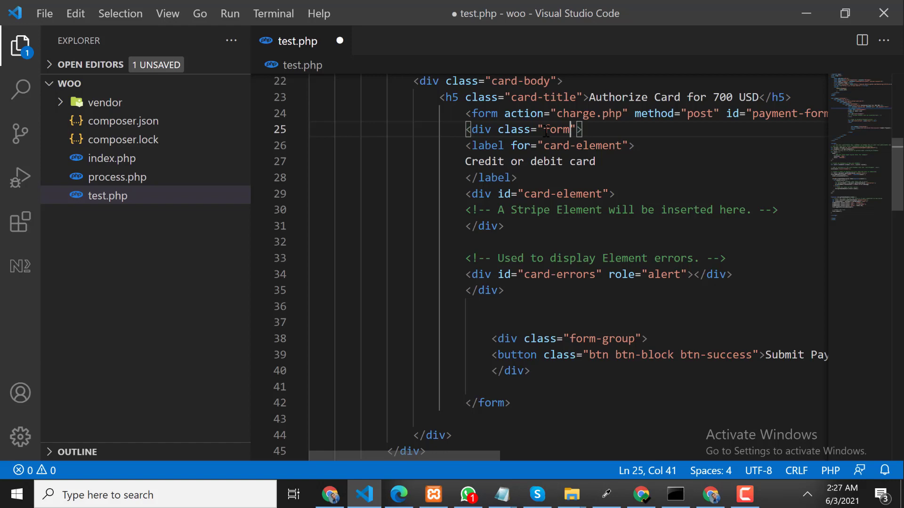
pyautogui.write('-group')
pyautogui.hotkey('ctrl', 's')
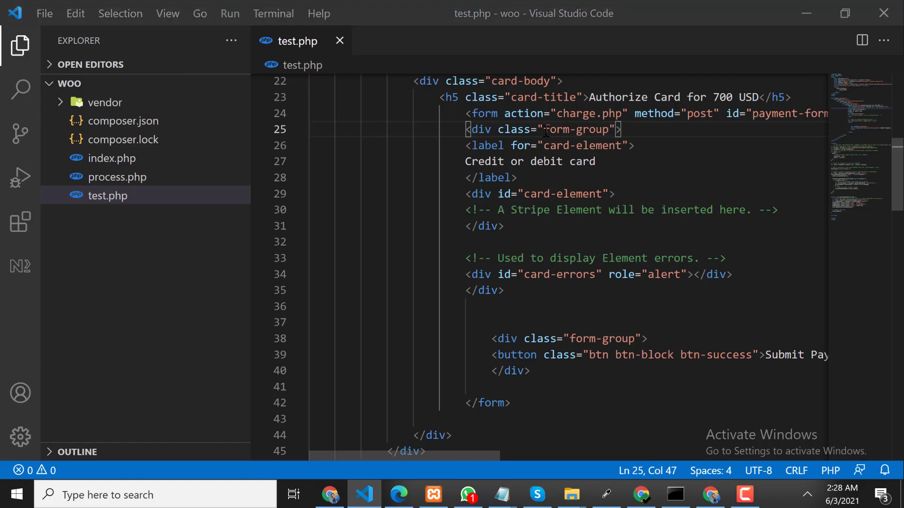
pyautogui.hotkey('alt', 'Tab')
pyautogui.click(368, 38)
pyautogui.press('Return')
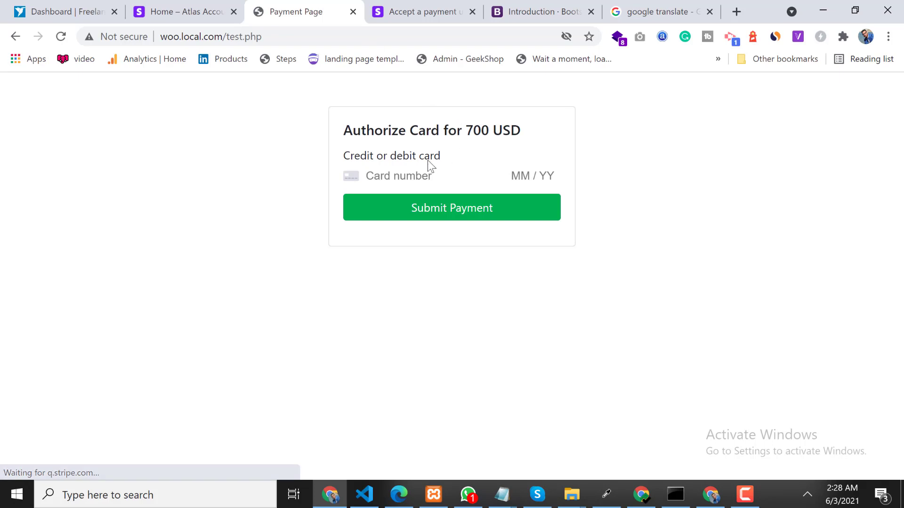
# - Test the card number field, dismiss the autofill warning, and highlight 700 in the heading
pyautogui.click(409, 175)
pyautogui.click(371, 339)
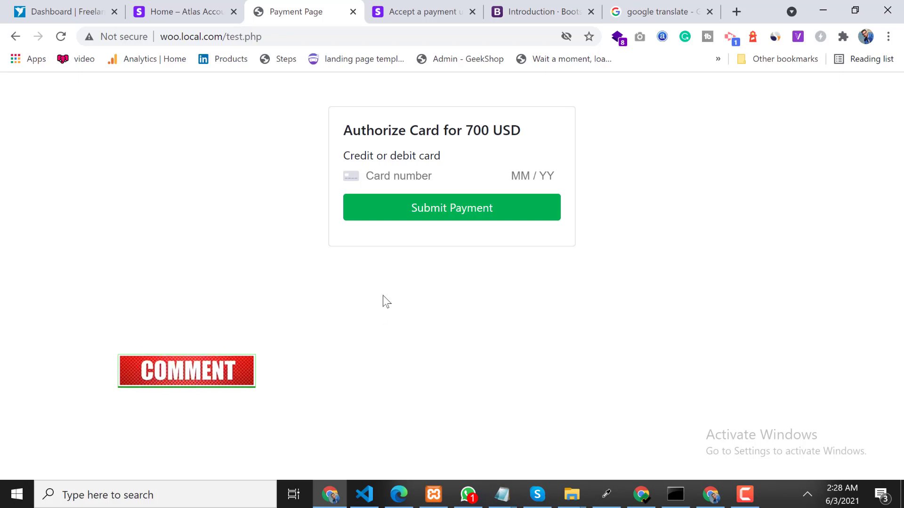
pyautogui.doubleClick(475, 129)
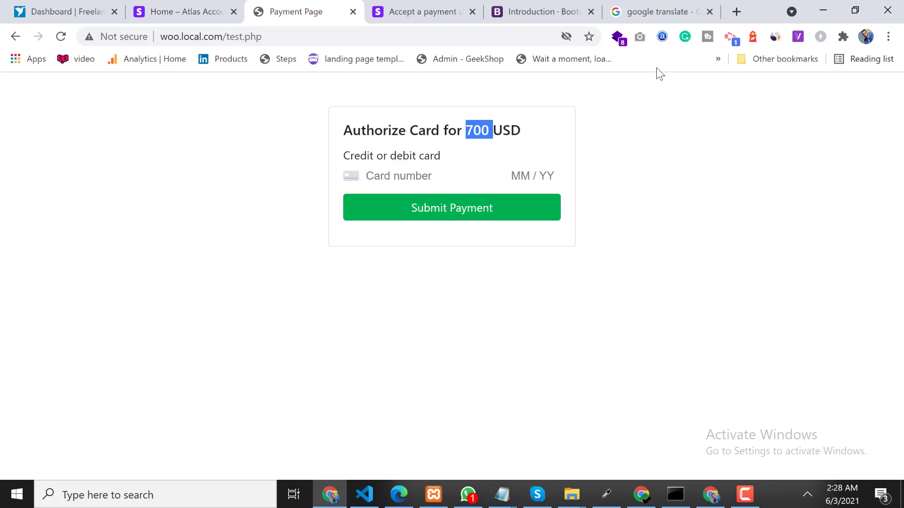
# - Search 'stripe sdk php' in a new tab and open the stripe/stripe-php GitHub result
pyautogui.click(658, 12)
pyautogui.tripleClick(224, 111)
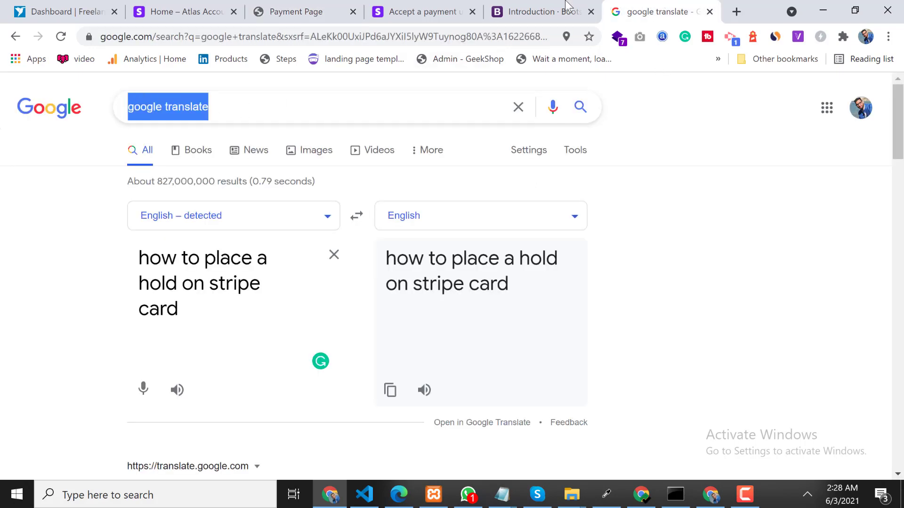
pyautogui.click(523, 12)
pyautogui.click(736, 12)
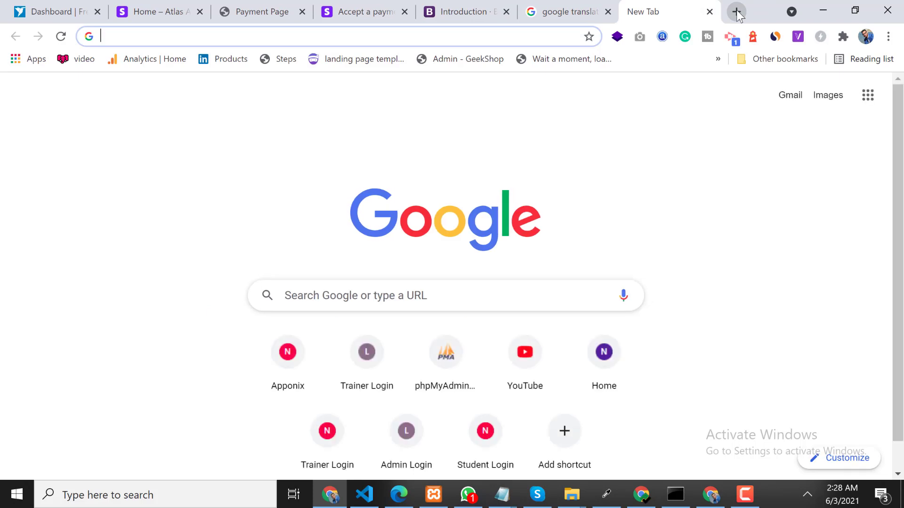
pyautogui.write('stirpe')
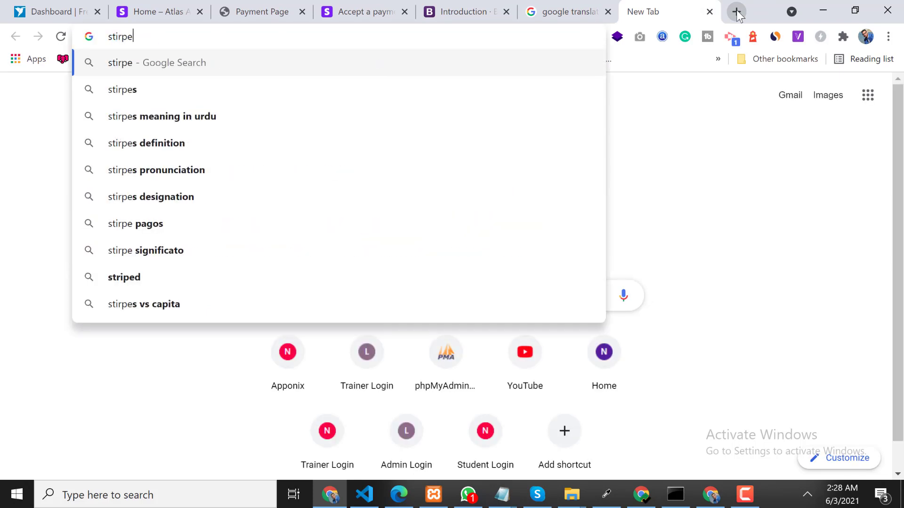
pyautogui.press('BackSpace')
pyautogui.press('BackSpace')
pyautogui.press('BackSpace')
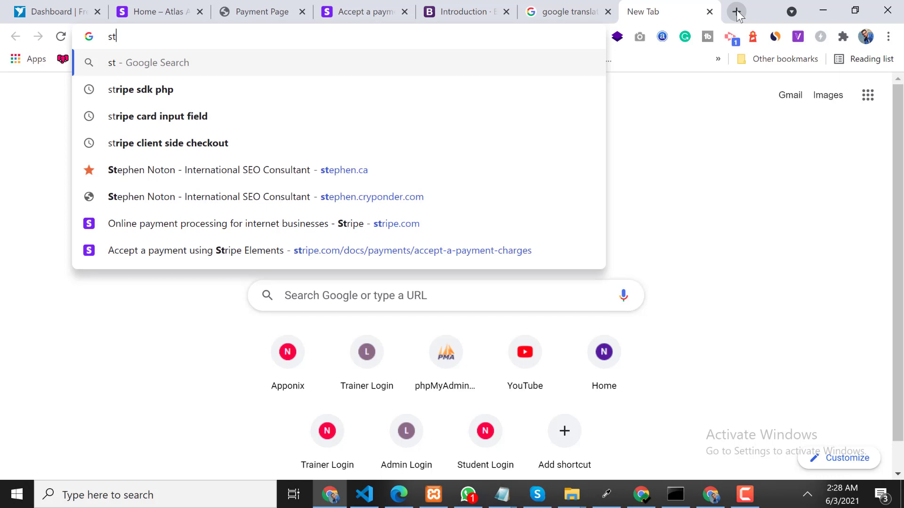
pyautogui.press('Down')
pyautogui.press('Return')
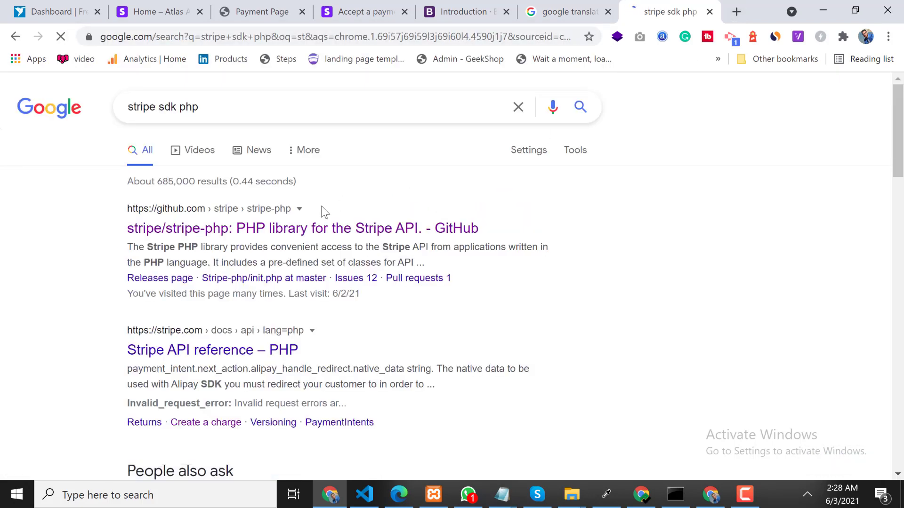
pyautogui.click(260, 237)
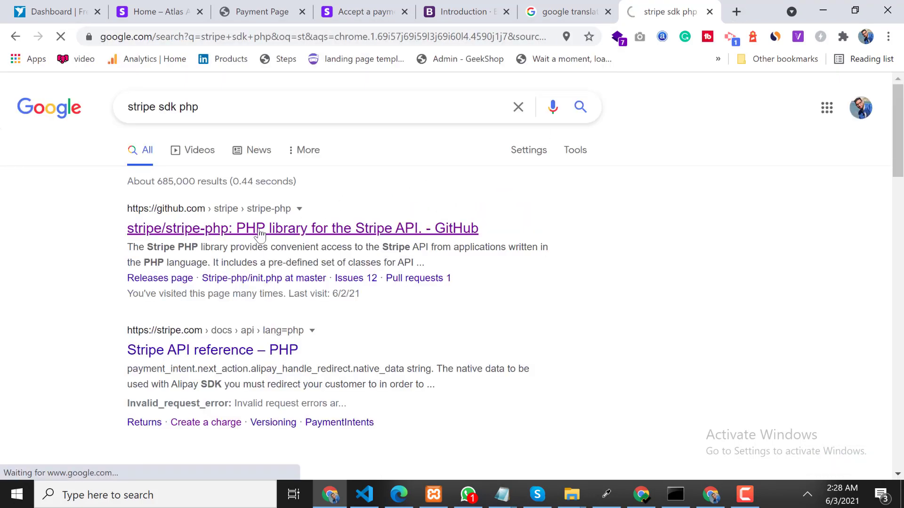
pyautogui.scroll(-1, 293, 295)
pyautogui.scroll(-5, 293, 295)
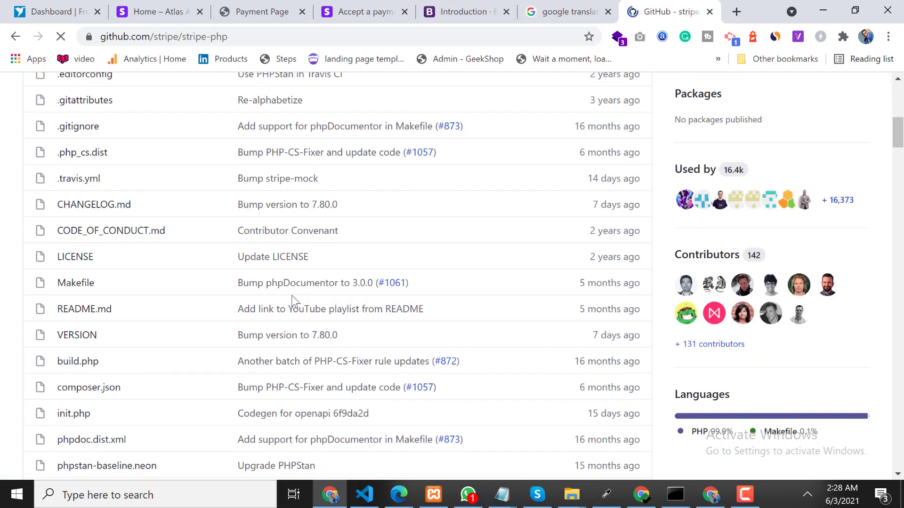
pyautogui.scroll(-3, 294, 300)
pyautogui.scroll(-3, 294, 300)
pyautogui.scroll(-2, 202, 323)
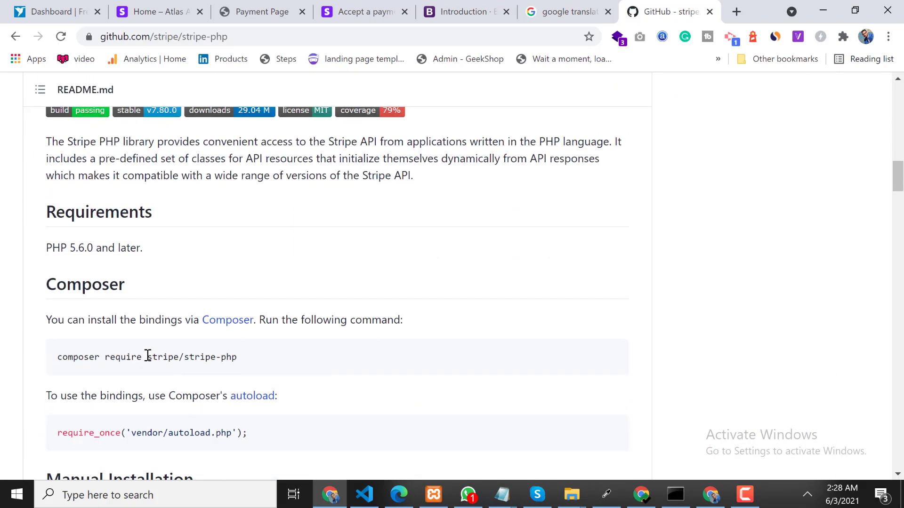
pyautogui.scroll(-1, 163, 332)
pyautogui.scroll(7, 203, 308)
pyautogui.scroll(4, 525, 244)
pyautogui.scroll(1, 545, 233)
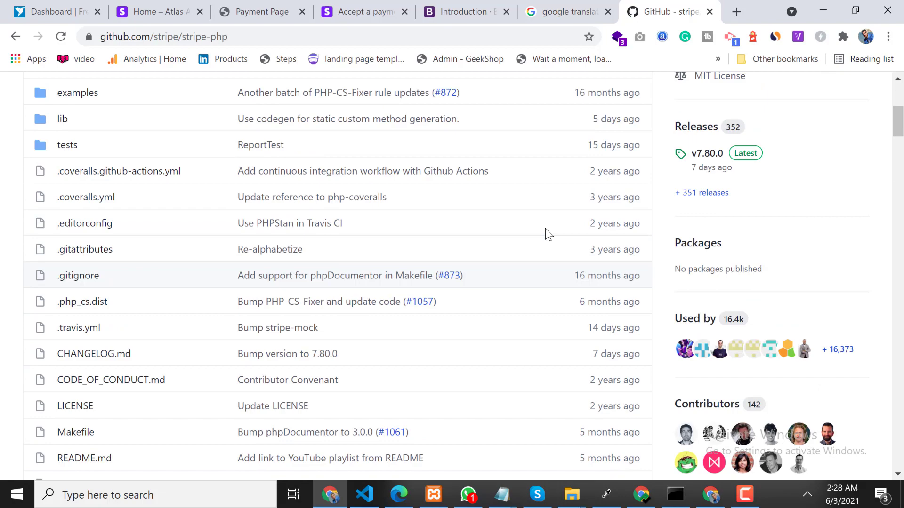
pyautogui.scroll(-6, 494, 240)
pyautogui.scroll(-2, 436, 251)
pyautogui.scroll(-2, 109, 379)
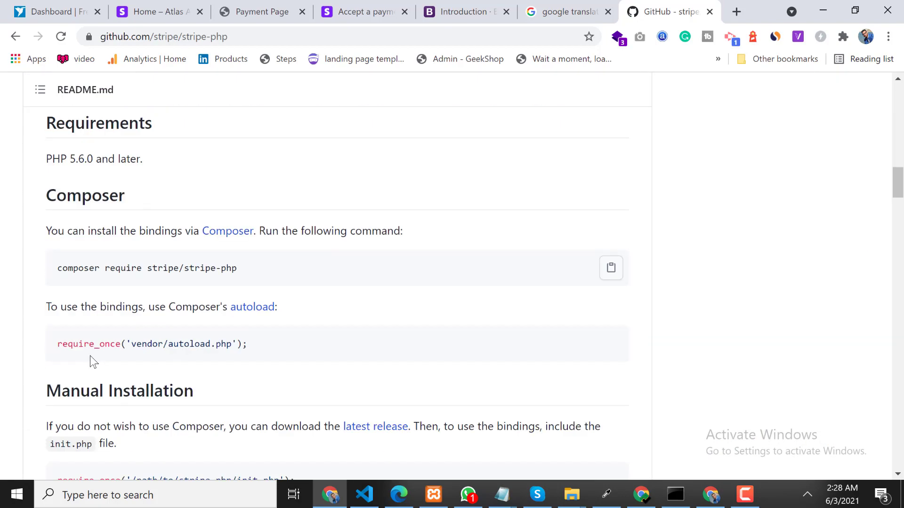
pyautogui.moveTo(58, 259); pyautogui.dragTo(277, 262)
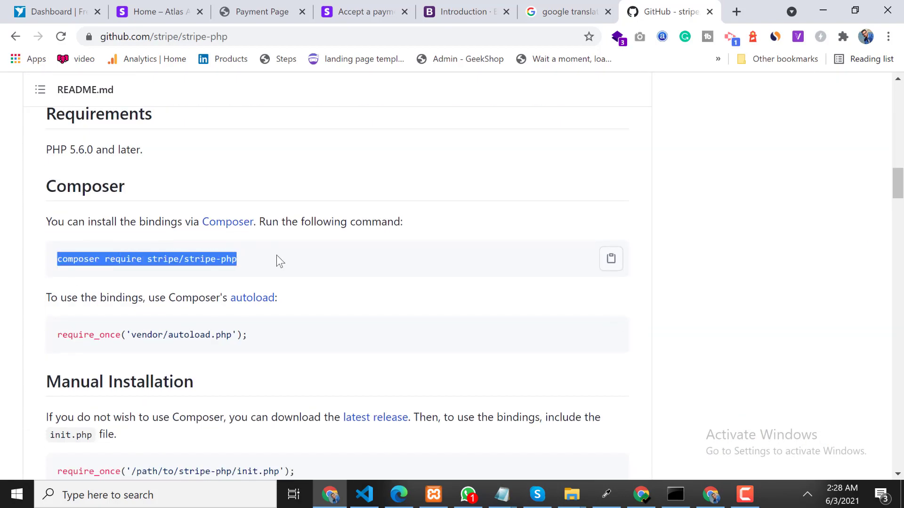
# - Enter composer require stripe/stripe-php at the Command Prompt in D:\xampp\htdocs\woo
pyautogui.click(678, 494)
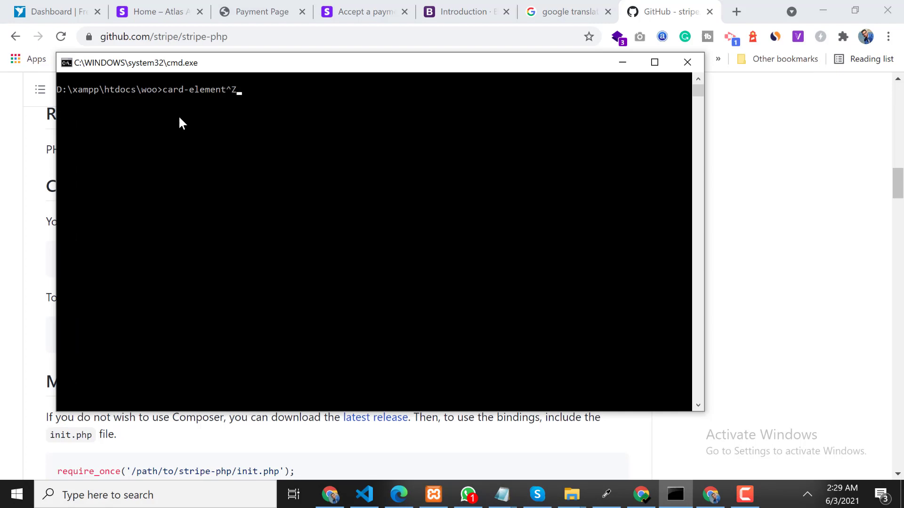
pyautogui.hotkey('alt', 'Tab')
pyautogui.hotkey('alt', 'Tab')
pyautogui.press('BackSpace')
pyautogui.press('BackSpace')
pyautogui.press('BackSpace')
pyautogui.press('BackSpace')
pyautogui.press('BackSpace')
pyautogui.press('BackSpace')
pyautogui.hotkey('alt', 'Tab')
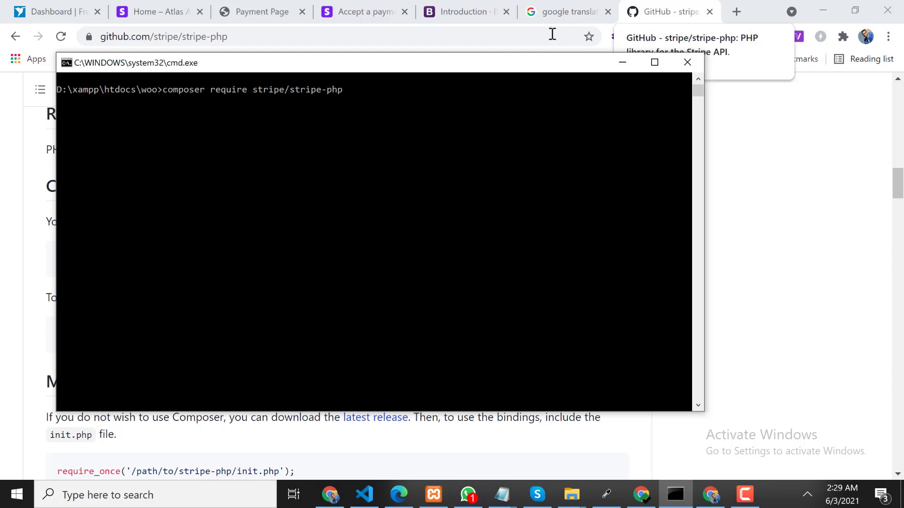
# - Select require_once('vendor/autoload.php'); in the stripe-php README, then bring up test.php
pyautogui.click(11, 274)
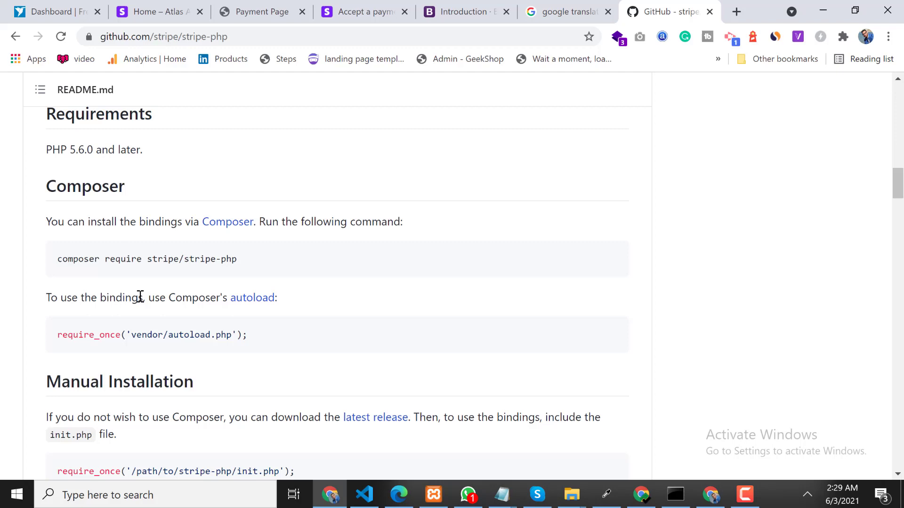
pyautogui.scroll(1, 140, 297)
pyautogui.scroll(2, 147, 299)
pyautogui.scroll(-2, 147, 299)
pyautogui.scroll(-1, 148, 302)
pyautogui.scroll(-1, 325, 275)
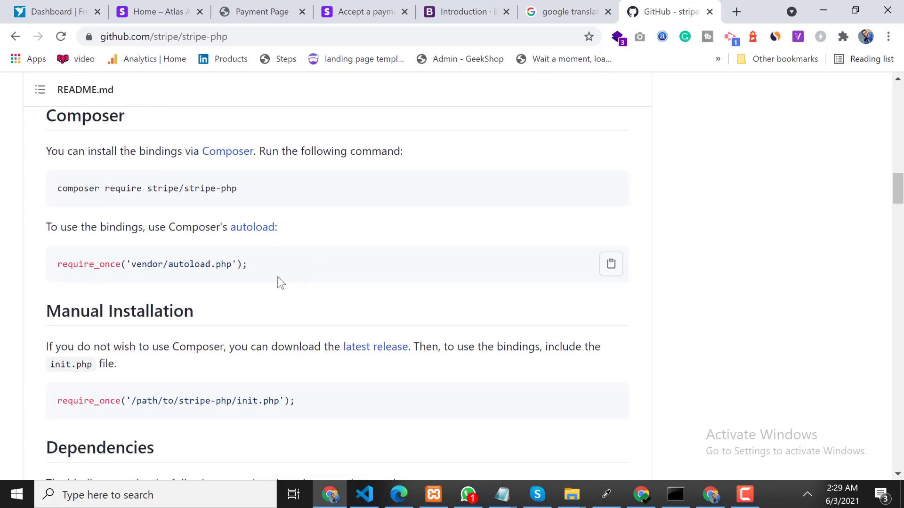
pyautogui.scroll(-1, 276, 281)
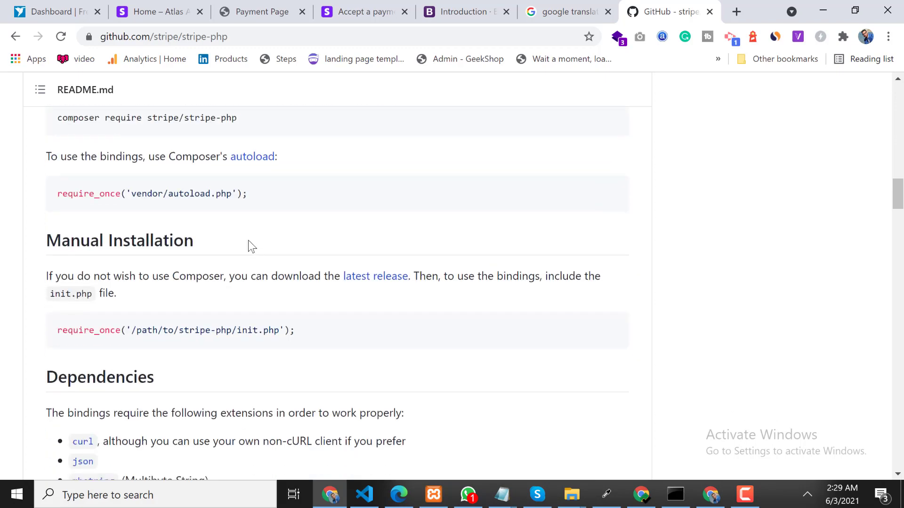
pyautogui.moveTo(259, 188); pyautogui.dragTo(55, 193)
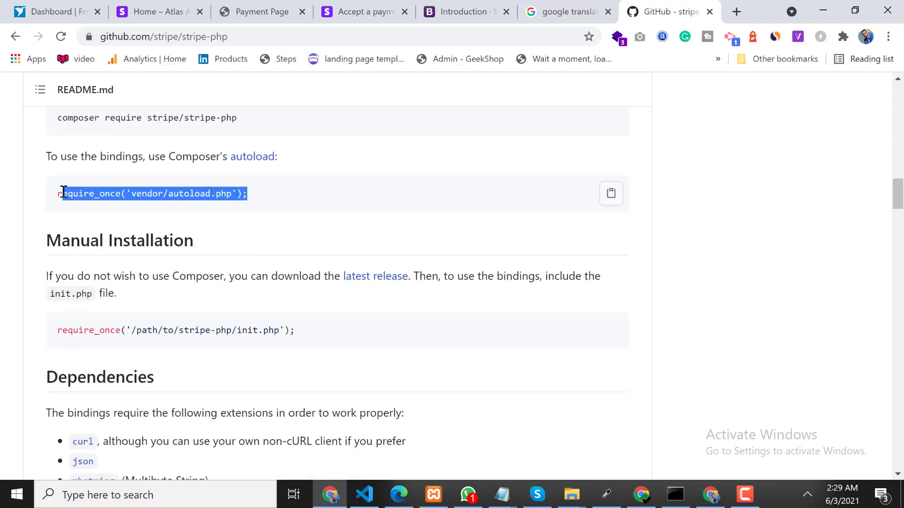
pyautogui.click(362, 496)
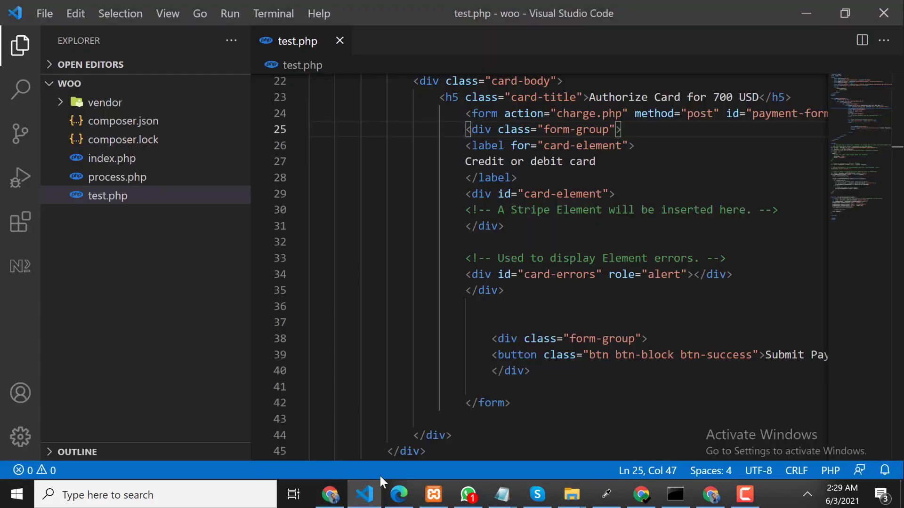
pyautogui.moveTo(499, 393)
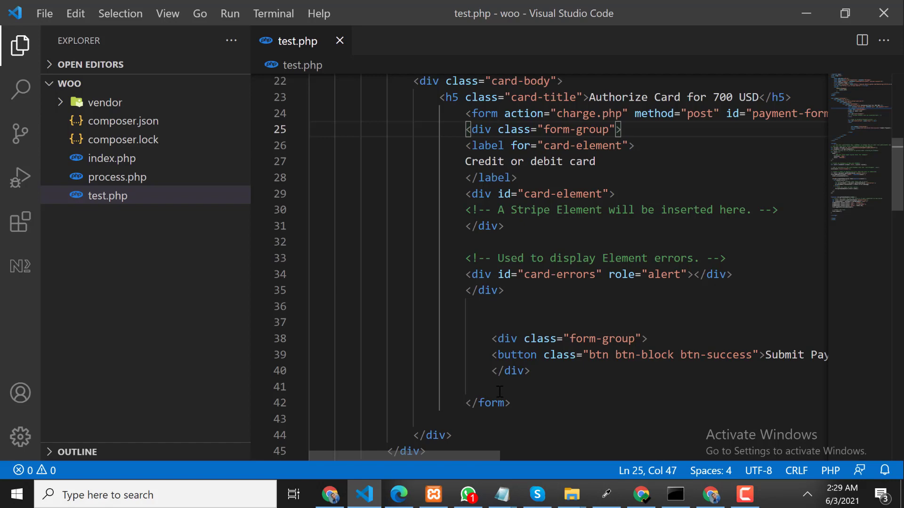
pyautogui.scroll(2, 499, 391)
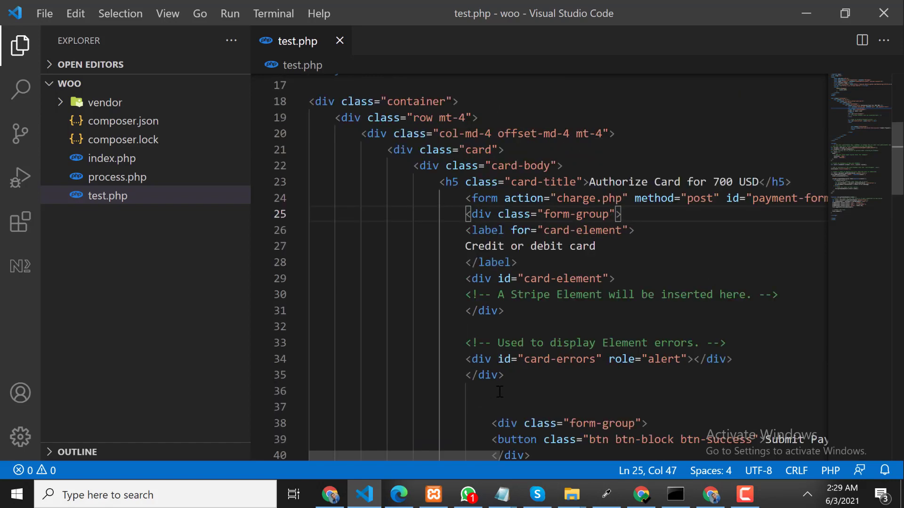
# - Create charge.php with <?php and require_once('vendor/autoload.php'); and save it
pyautogui.doubleClick(579, 198)
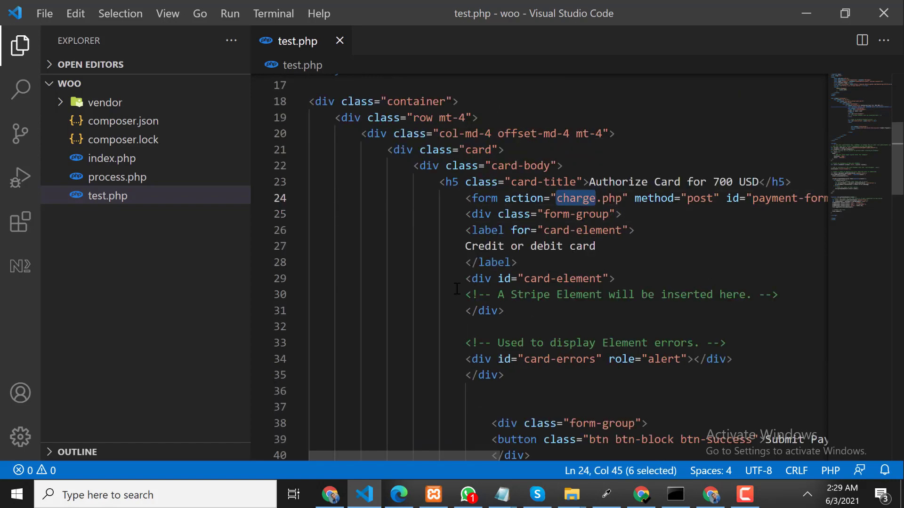
pyautogui.hotkey('ctrl', 'n')
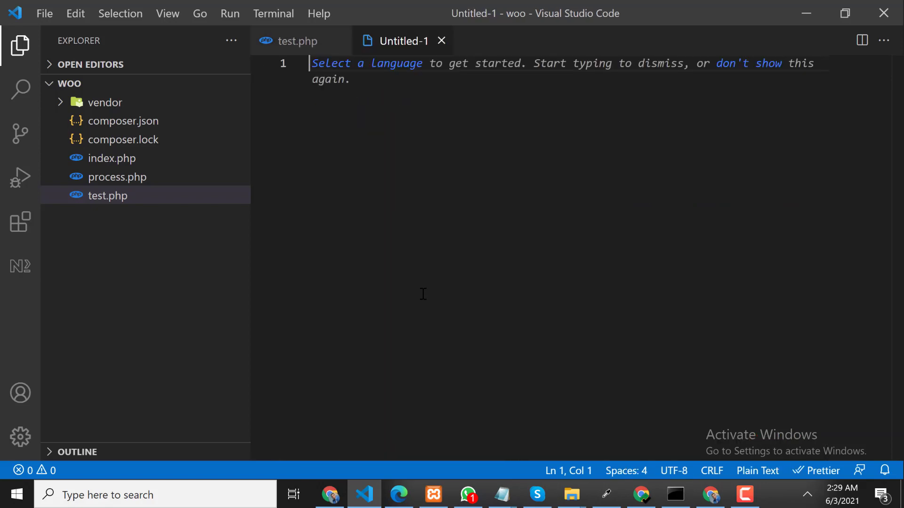
pyautogui.hotkey('ctrl', 's')
pyautogui.write('c')
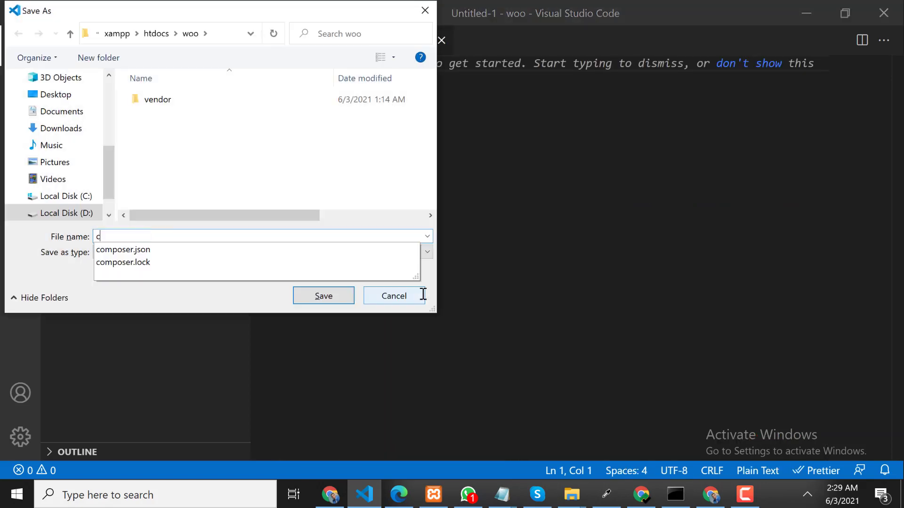
pyautogui.write('harge.php')
pyautogui.press('Return')
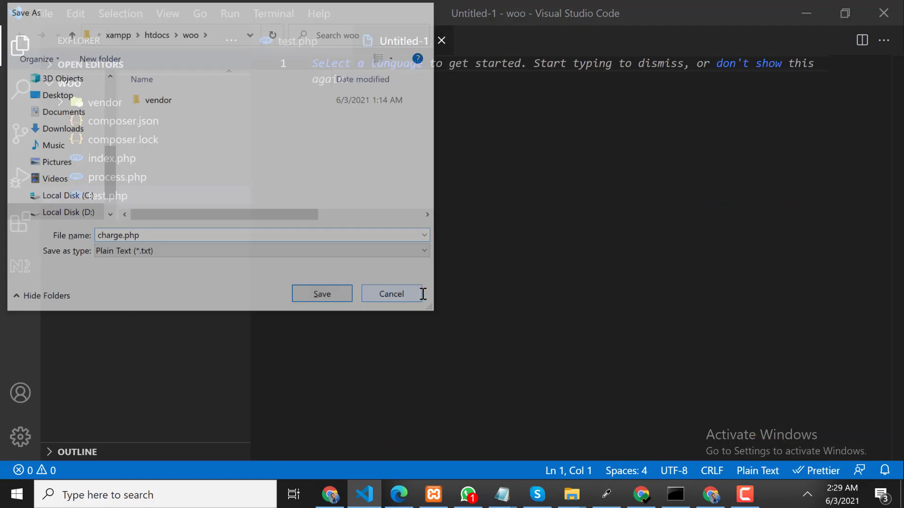
pyautogui.write('<?p')
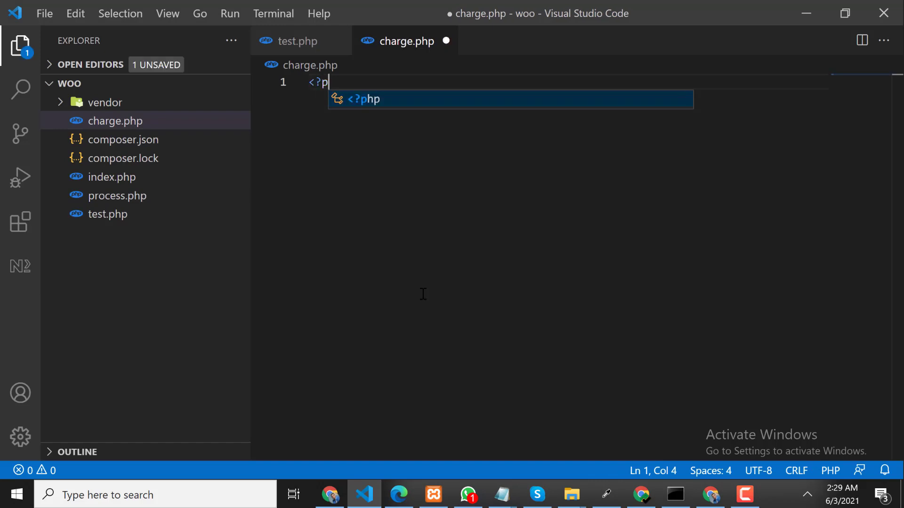
pyautogui.write('hp')
pyautogui.press('Return')
pyautogui.press('Return')
pyautogui.press('Return')
pyautogui.press('Return')
pyautogui.write('?')
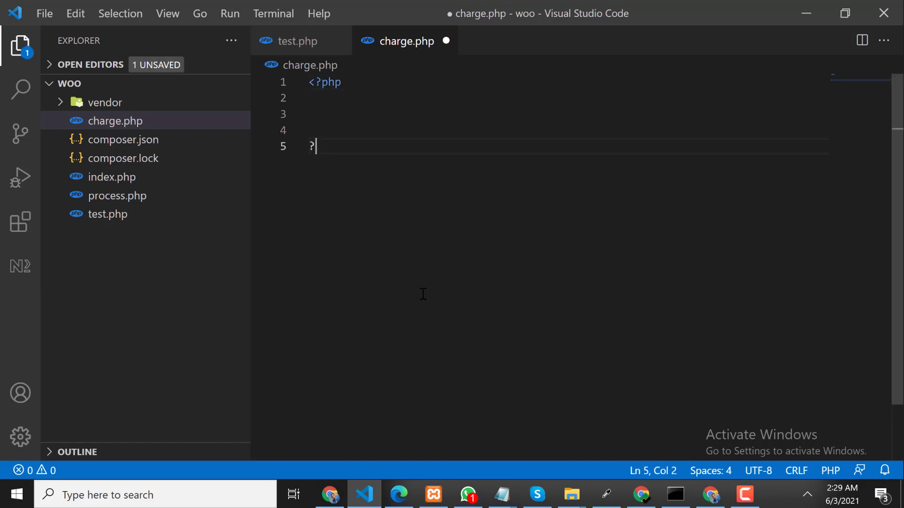
pyautogui.write('>')
pyautogui.press('Up')
pyautogui.press('Up')
pyautogui.press('Up')
pyautogui.press('Return')
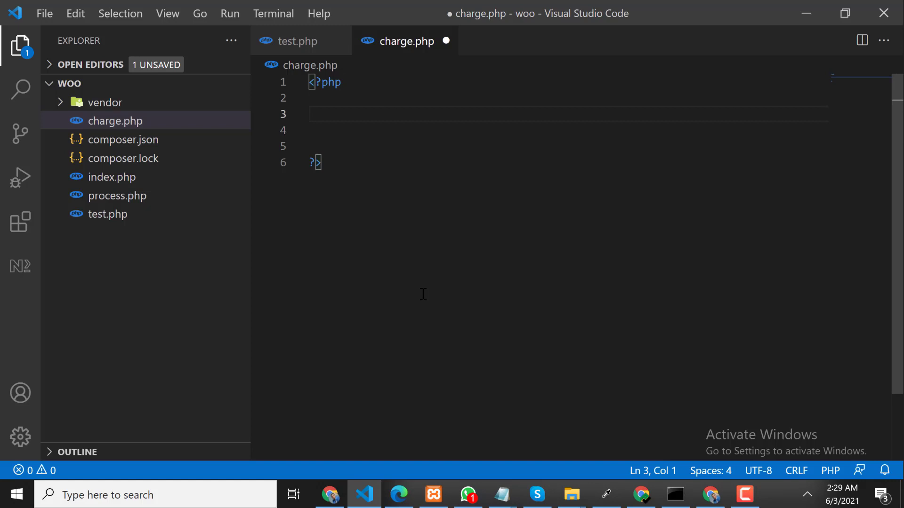
pyautogui.press('Up')
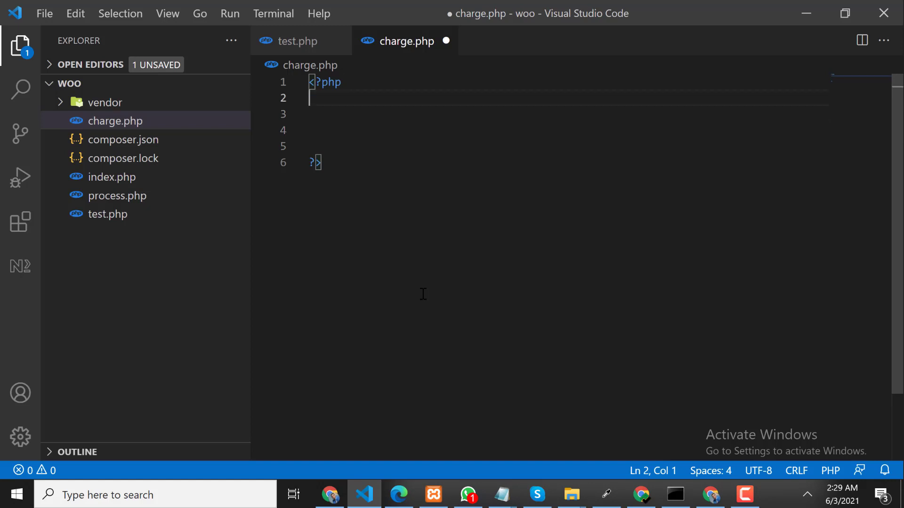
pyautogui.write("require_once('vendor/autoload.php');")
pyautogui.hotkey('ctrl', 's')
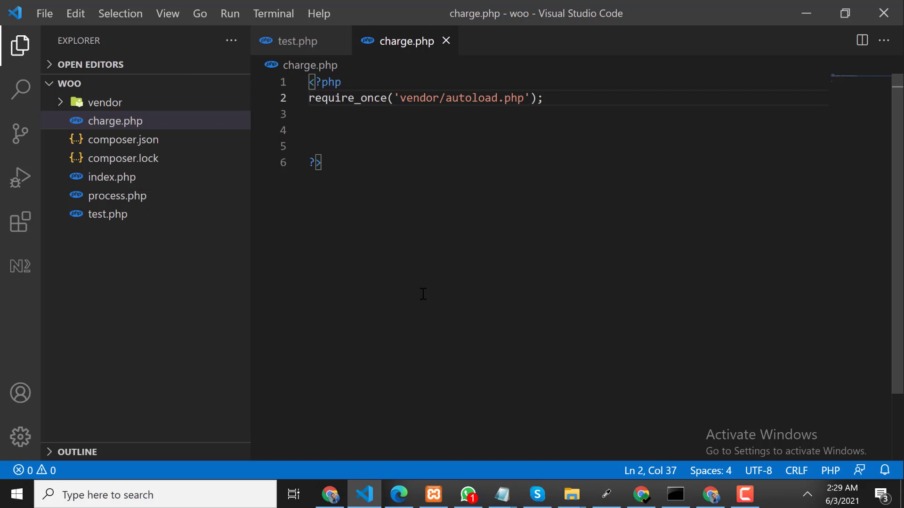
# - Add print_r($_POST); below the autoload line in charge.php and save
pyautogui.press('Return')
pyautogui.press('Return')
pyautogui.write('p')
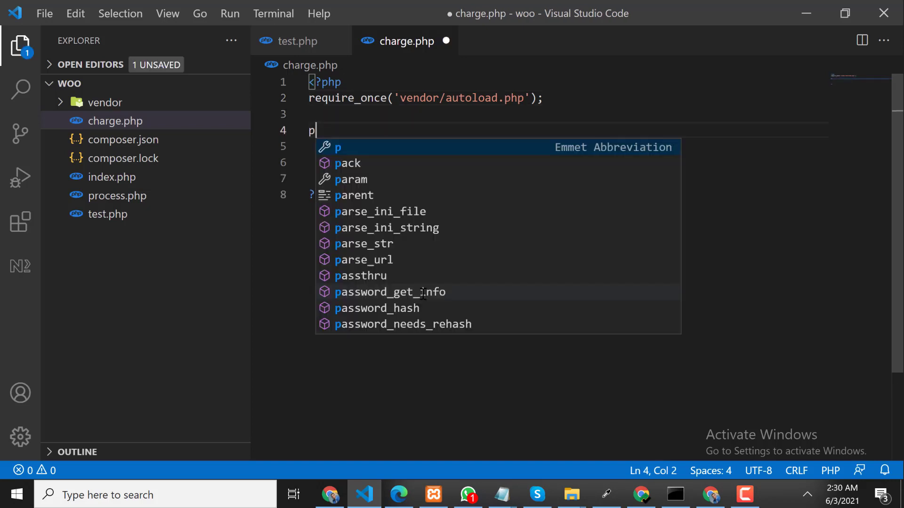
pyautogui.write('rin')
pyautogui.press('Up')
pyautogui.press('Return')
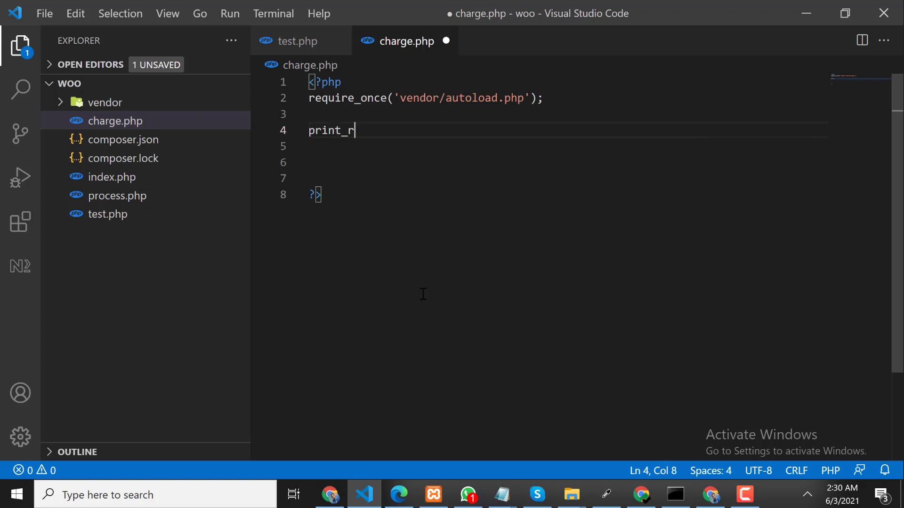
pyautogui.write('();')
pyautogui.press('Left')
pyautogui.press('Left')
pyautogui.write('$')
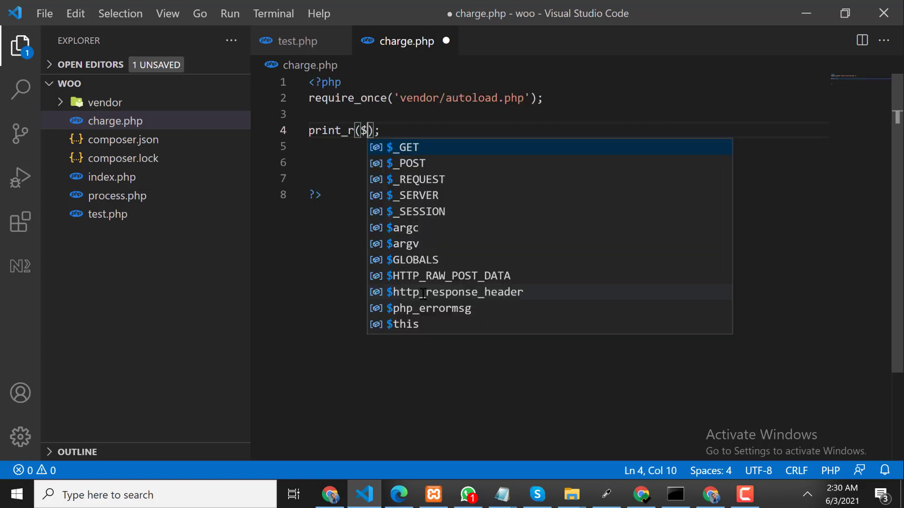
pyautogui.write('_p')
pyautogui.press('Return')
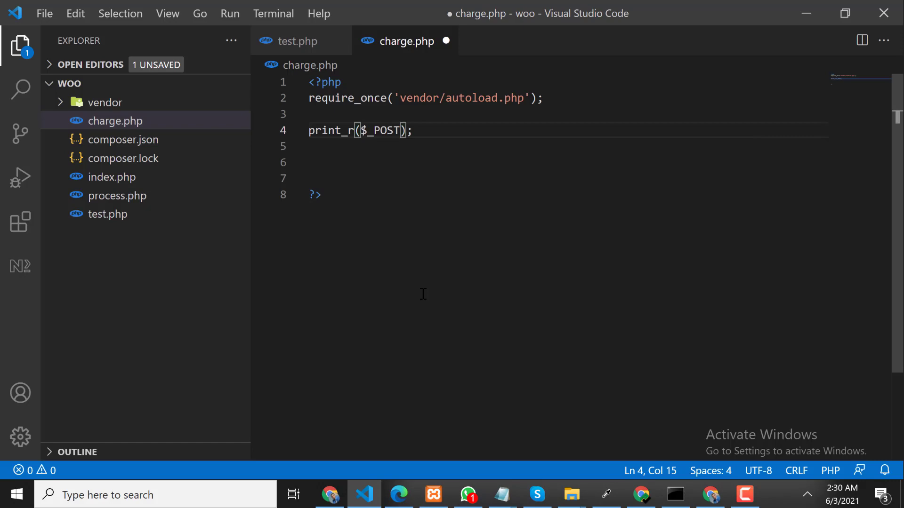
pyautogui.hotkey('ctrl', 's')
# - Reload the woo.local test.php Payment Page in the browser
pyautogui.hotkey('alt', 'Tab')
pyautogui.click(274, 6)
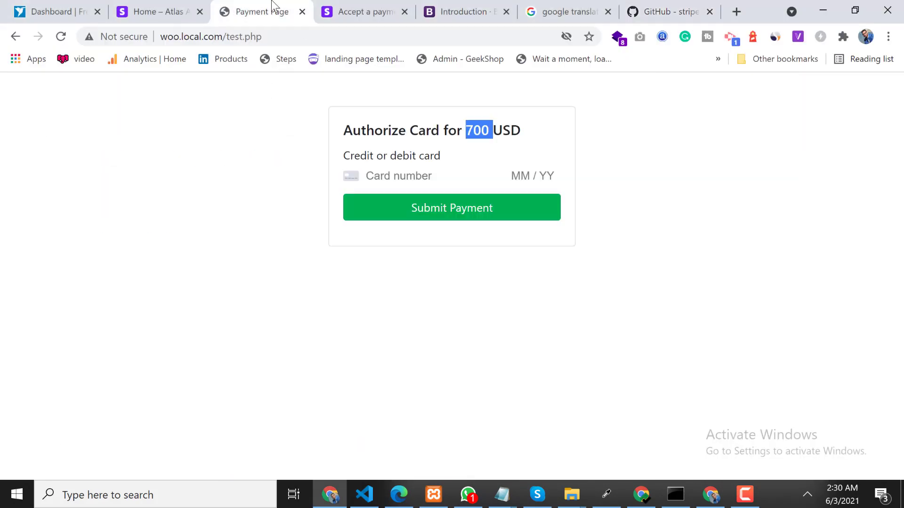
pyautogui.click(285, 37)
pyautogui.press('Return')
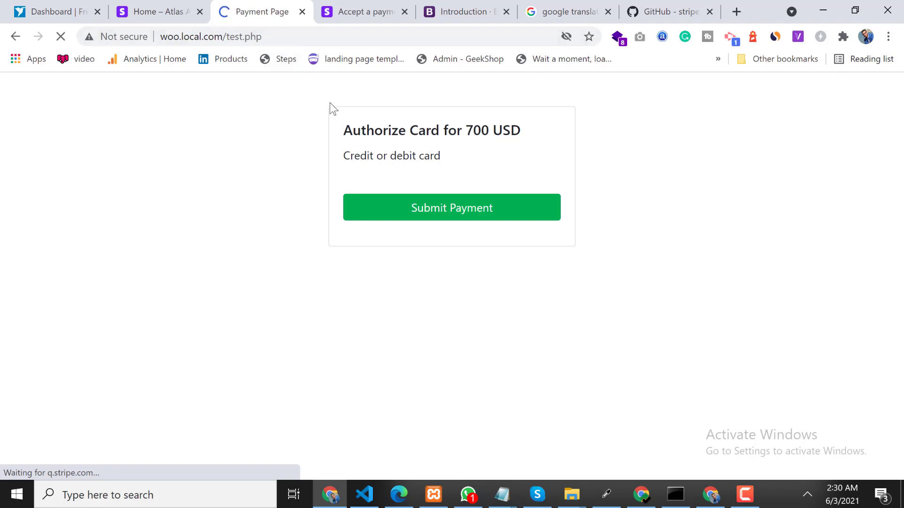
# - Submit the 700 USD test card and select stripeToken in the charge.php output
pyautogui.click(406, 178)
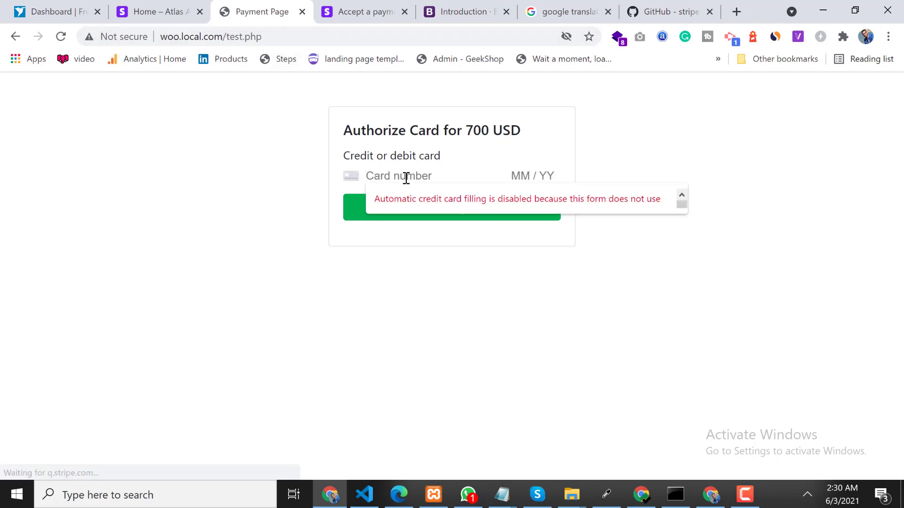
pyautogui.write('424242424242424204')
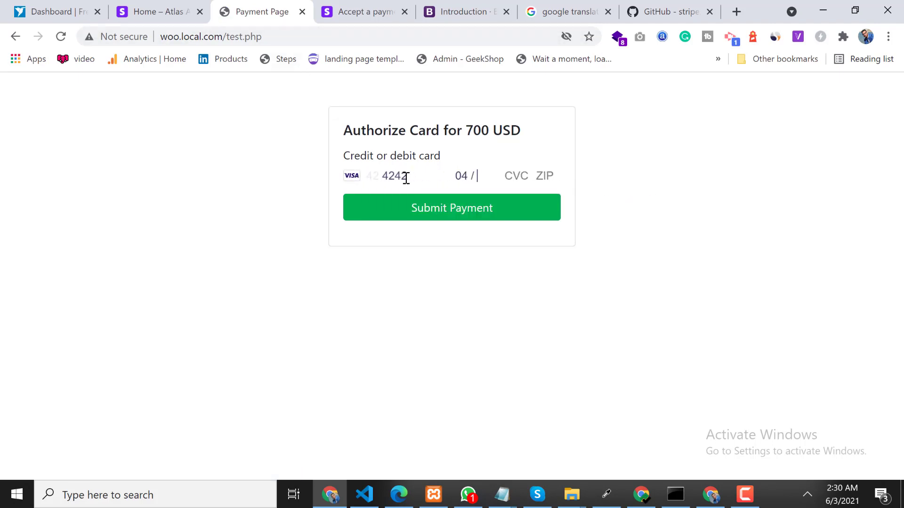
pyautogui.write('2424242424')
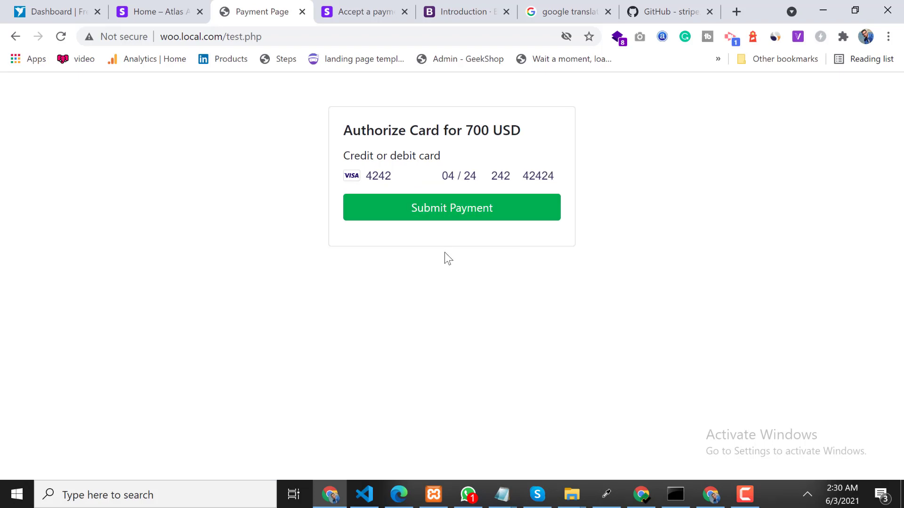
pyautogui.click(456, 217)
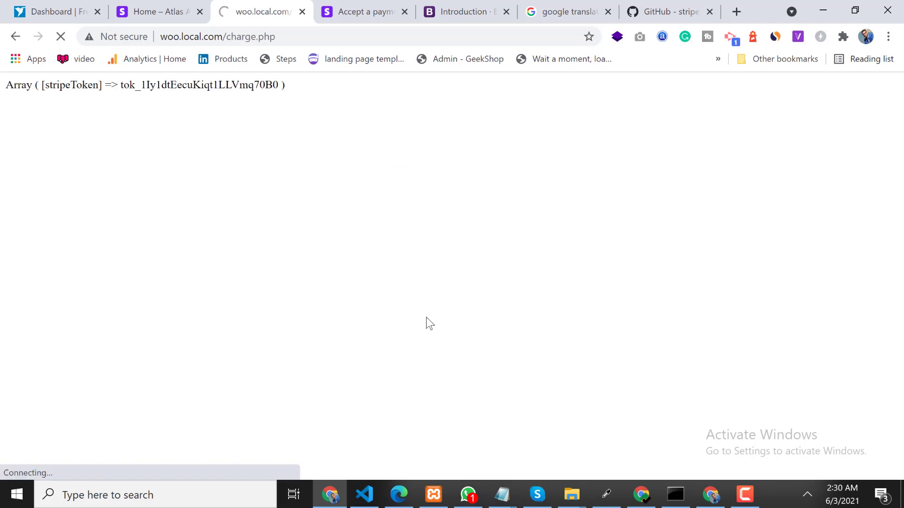
pyautogui.doubleClick(75, 86)
pyautogui.doubleClick(168, 85)
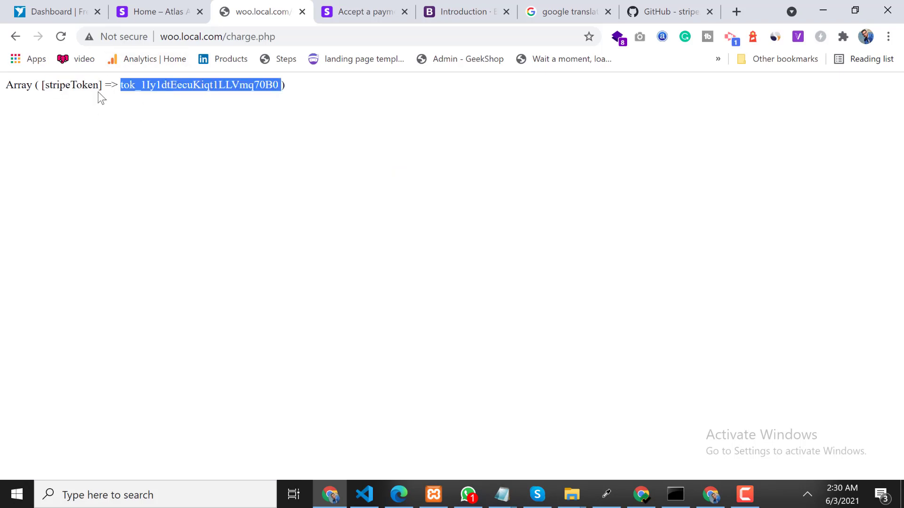
pyautogui.doubleClick(68, 85)
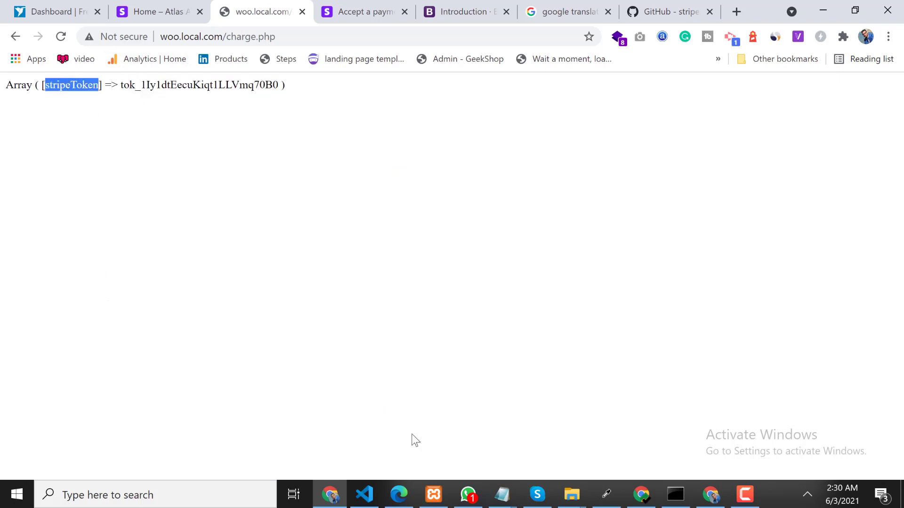
pyautogui.click(365, 494)
# - Replace print_r($_POST); on line 4 with $token = $_POST['stripeToken']; and save
pyautogui.click(417, 130)
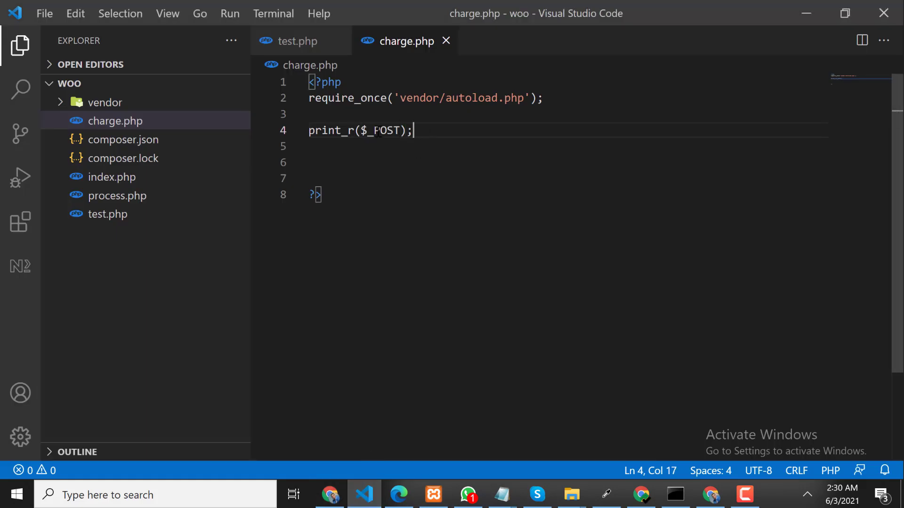
pyautogui.keyDown('shift'); pyautogui.click(293, 130); pyautogui.keyUp('shift')
pyautogui.write('$tie')
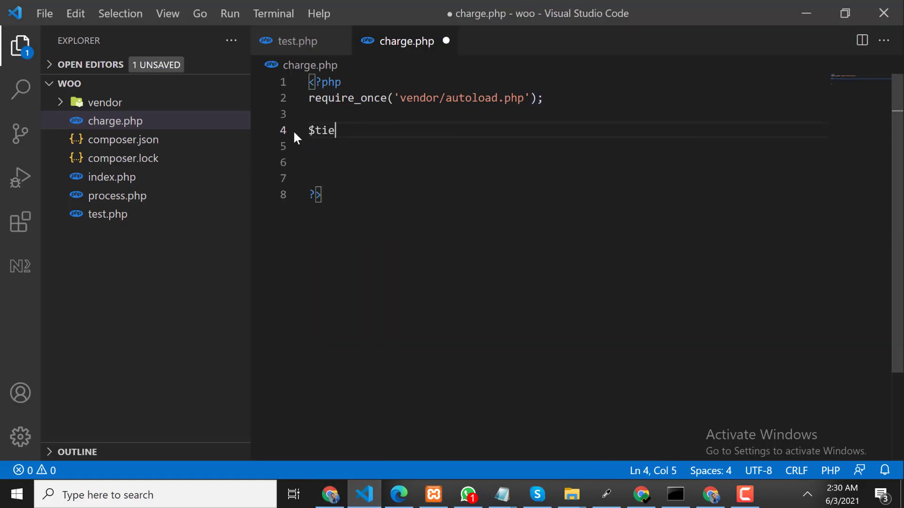
pyautogui.write('j')
pyautogui.press('BackSpace')
pyautogui.press('BackSpace')
pyautogui.press('BackSpace')
pyautogui.write('oken ')
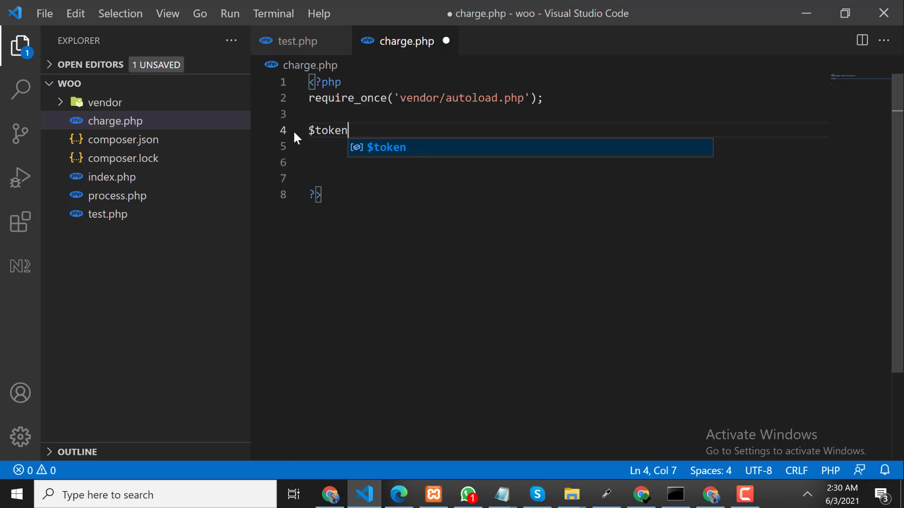
pyautogui.write('= $')
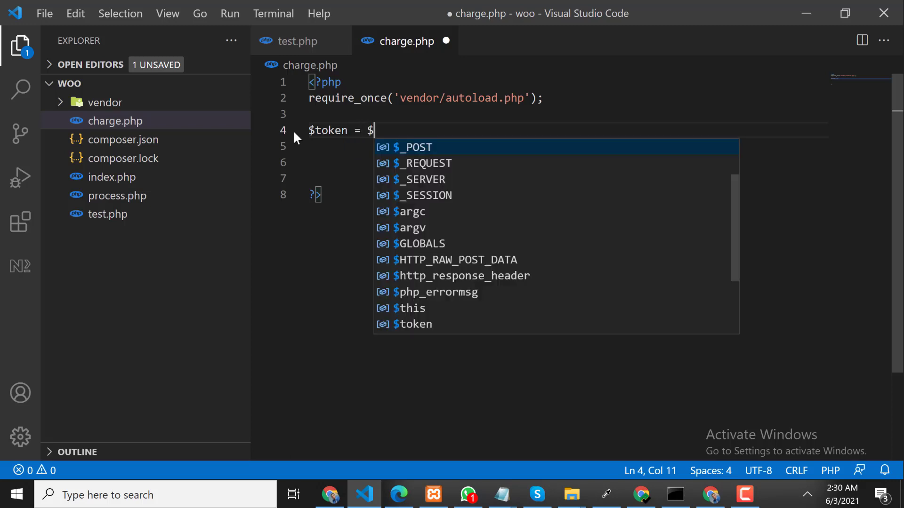
pyautogui.write('_g')
pyautogui.press('BackSpace')
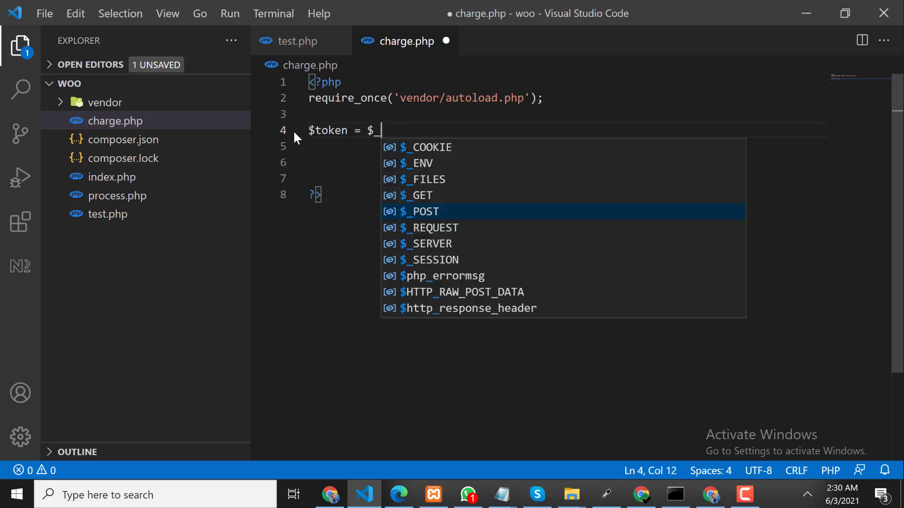
pyautogui.write('p')
pyautogui.press('Return')
pyautogui.write('[]')
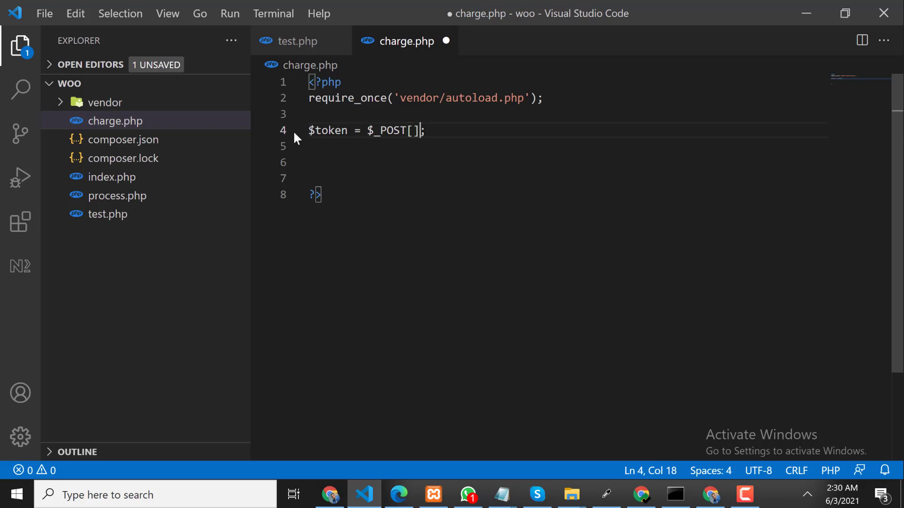
pyautogui.write(';')
pyautogui.press('Left')
pyautogui.press('Left')
pyautogui.write("'stripeToken")
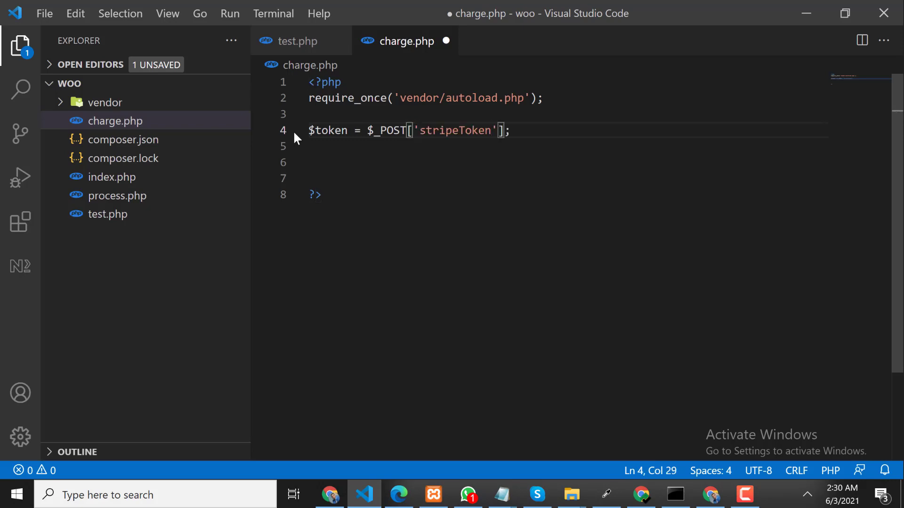
pyautogui.hotkey('ctrl', 's')
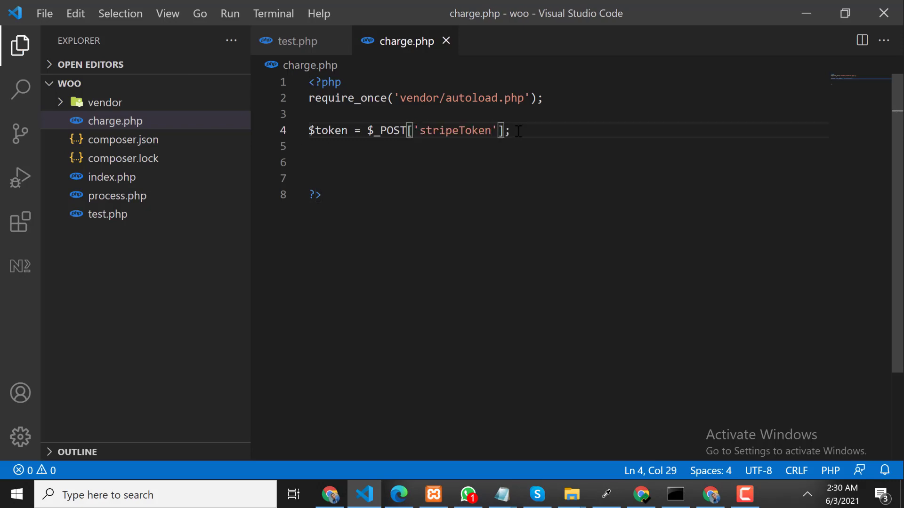
# - Add a blank line below the $token line and save charge.php
pyautogui.click(517, 131)
pyautogui.press('Return')
pyautogui.hotkey('ctrl', 's')
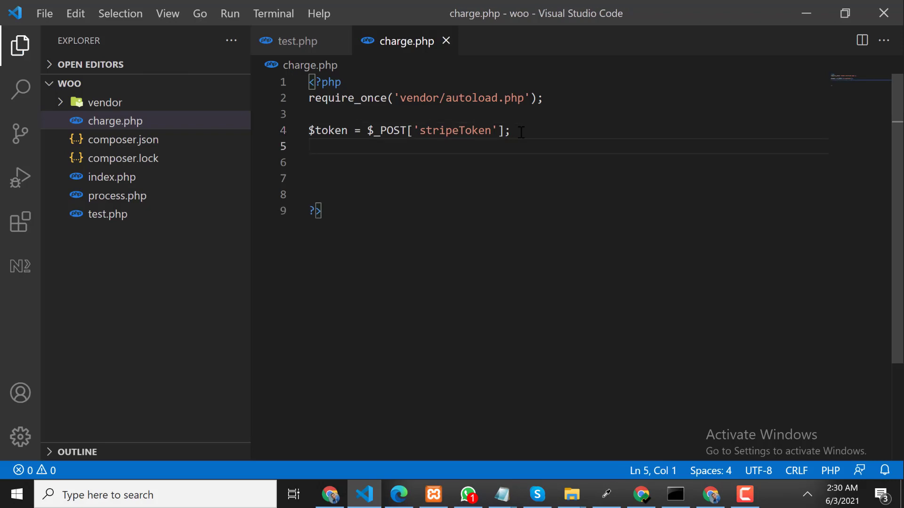
pyautogui.hotkey('alt', 'Tab')
# - Copy the $stripe = new \Stripe\StripeClient(...) line from the stripe-php README's Getting Started
pyautogui.click(639, 12)
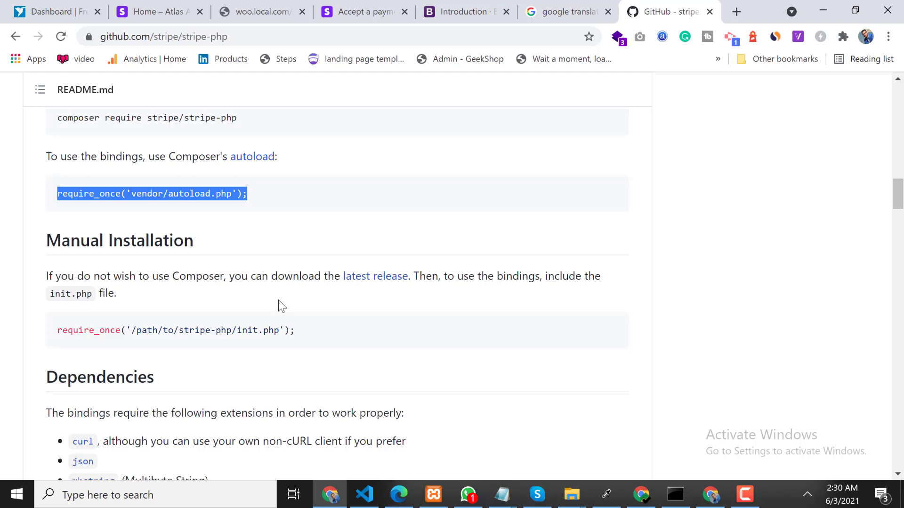
pyautogui.scroll(-2, 278, 305)
pyautogui.scroll(-2, 278, 305)
pyautogui.scroll(-1, 279, 302)
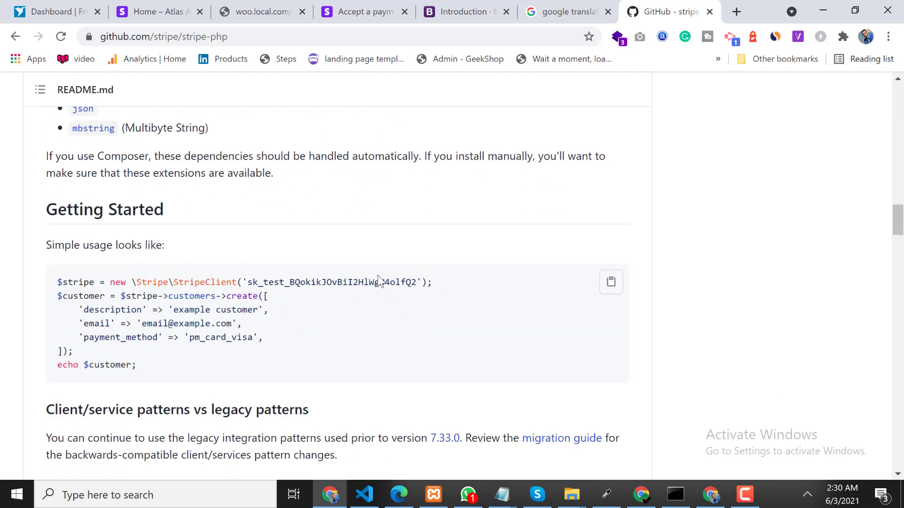
pyautogui.moveTo(432, 281); pyautogui.dragTo(61, 280)
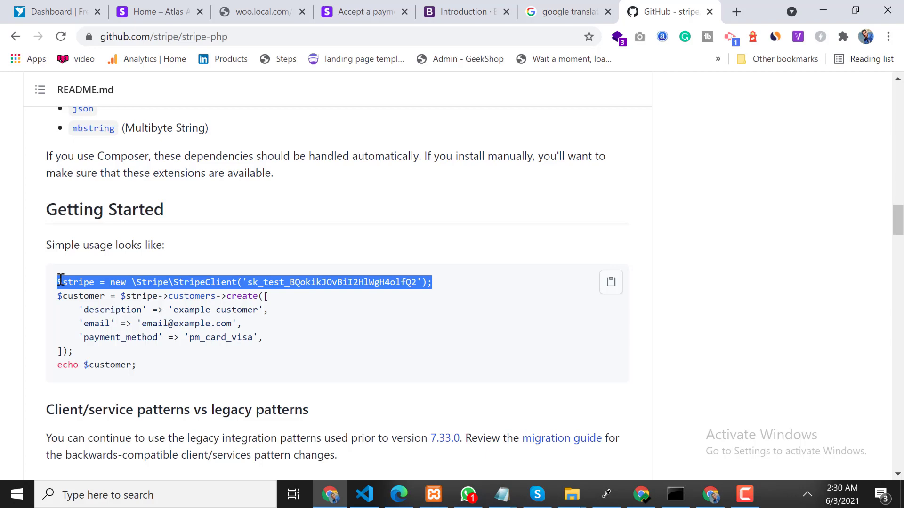
pyautogui.hotkey('alt', 'Tab')
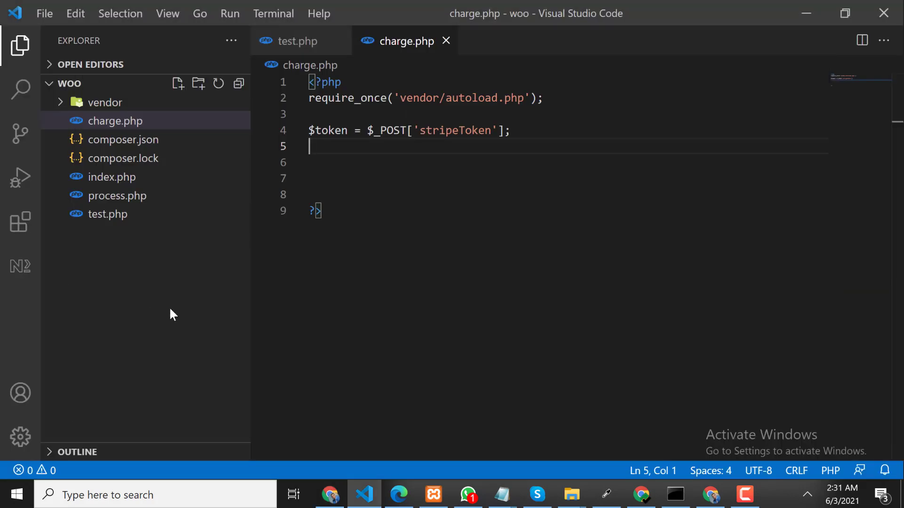
# - Paste the StripeClient line onto line 3, save, and select the sample secret key
pyautogui.click(351, 114)
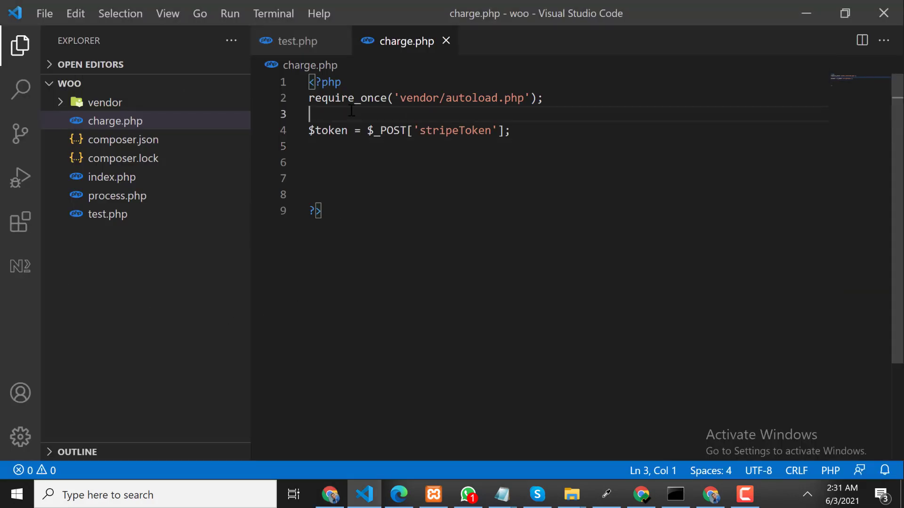
pyautogui.hotkey('ctrl', 'v')
pyautogui.press('Return')
pyautogui.hotkey('ctrl', 's')
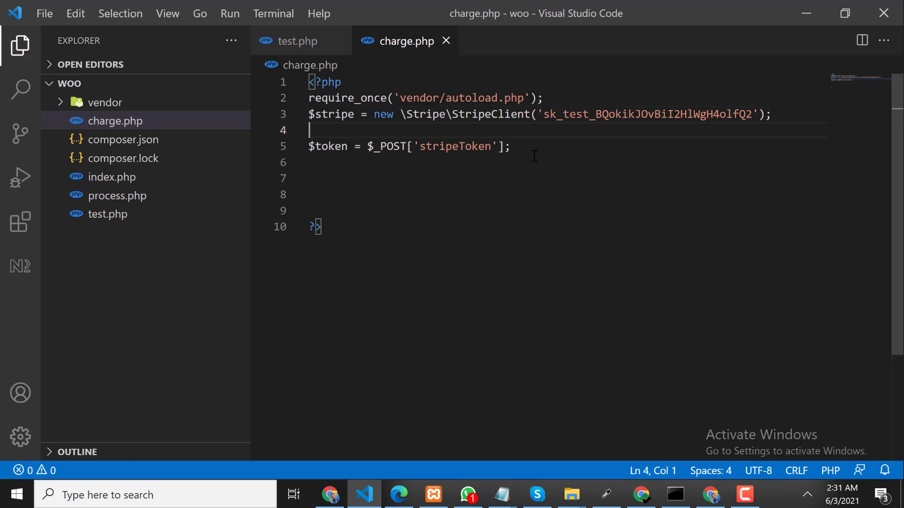
pyautogui.doubleClick(587, 115)
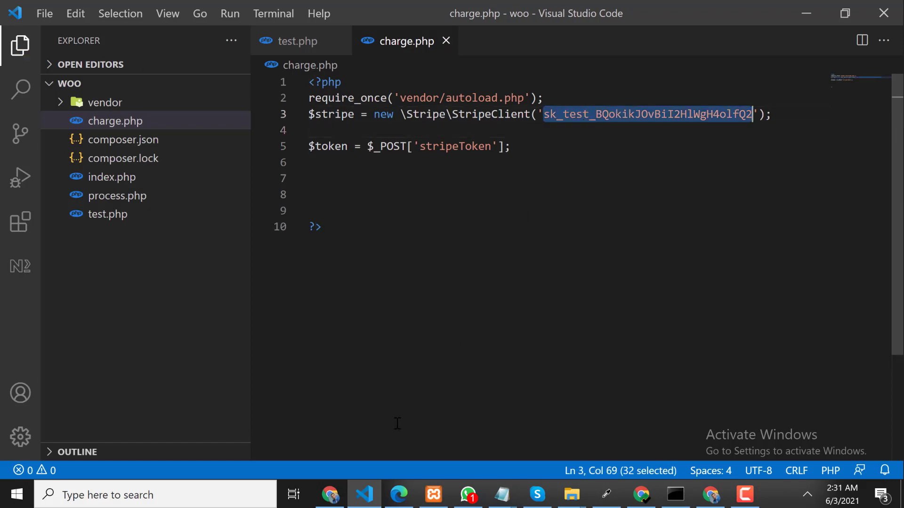
# - Reveal and copy the test secret key from the Stripe dashboard
pyautogui.click(330, 495)
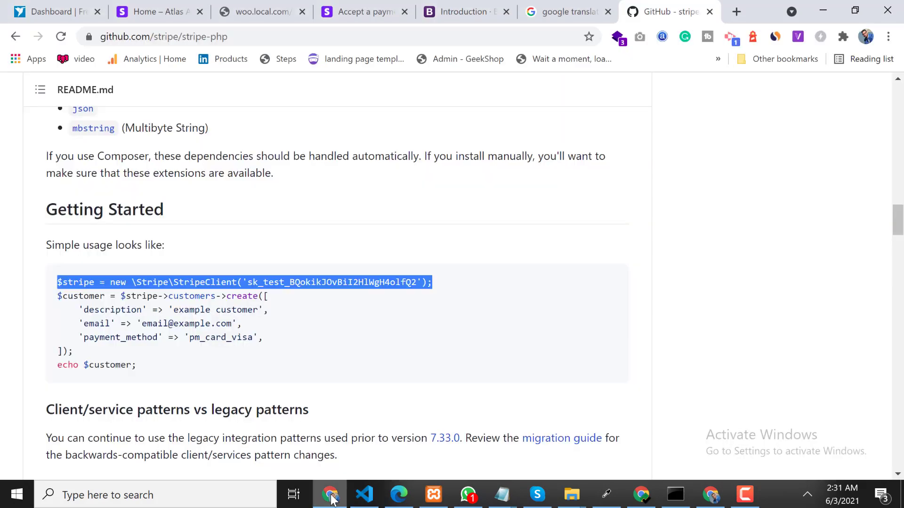
pyautogui.click(145, 6)
pyautogui.click(488, 366)
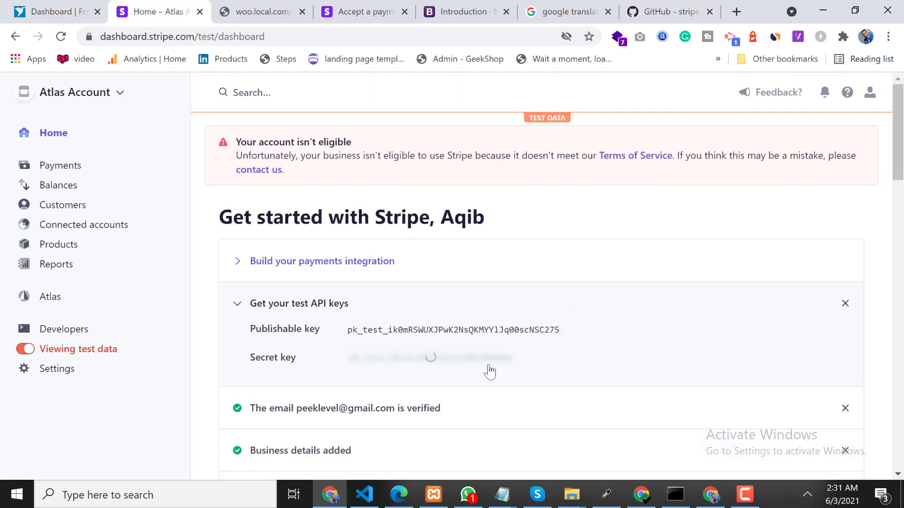
pyautogui.click(490, 367)
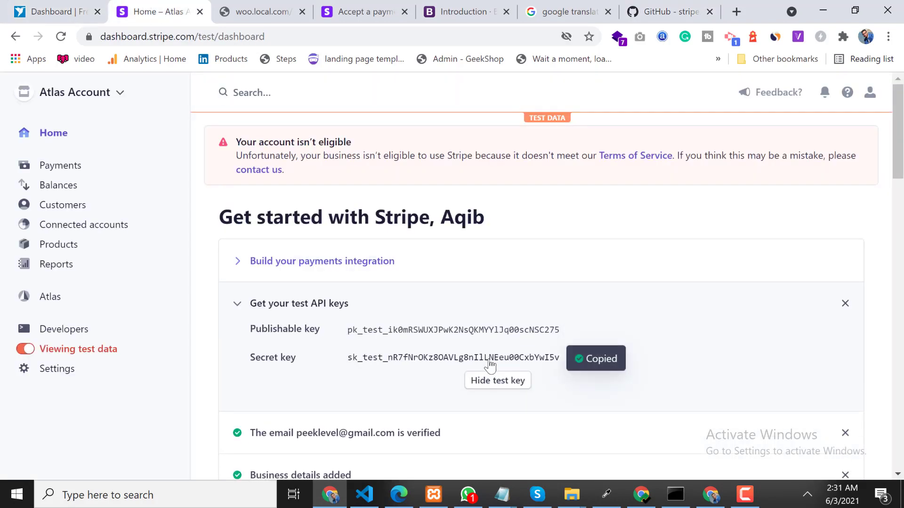
pyautogui.hotkey('alt', 'Tab')
# - Replace the sample key string in charge.php with the copied test secret key
pyautogui.click(712, 115)
pyautogui.click(745, 114)
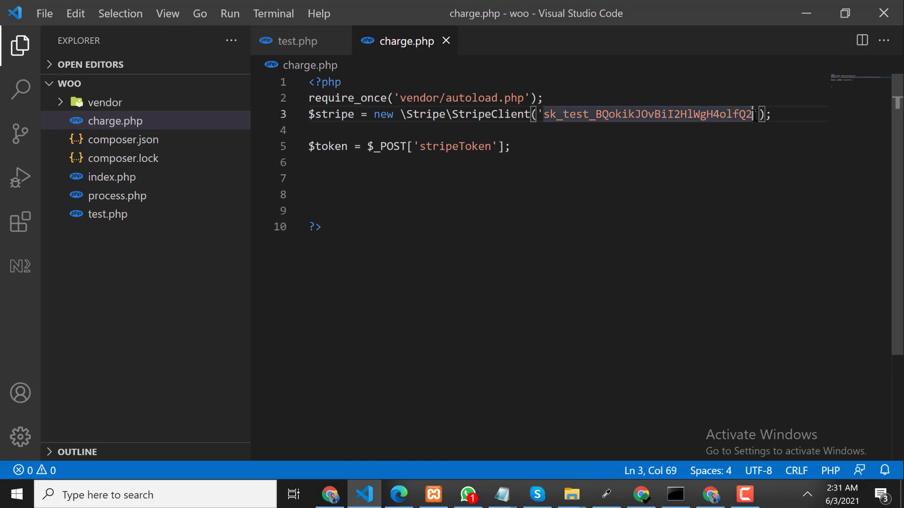
pyautogui.moveTo(753, 114); pyautogui.dragTo(543, 116)
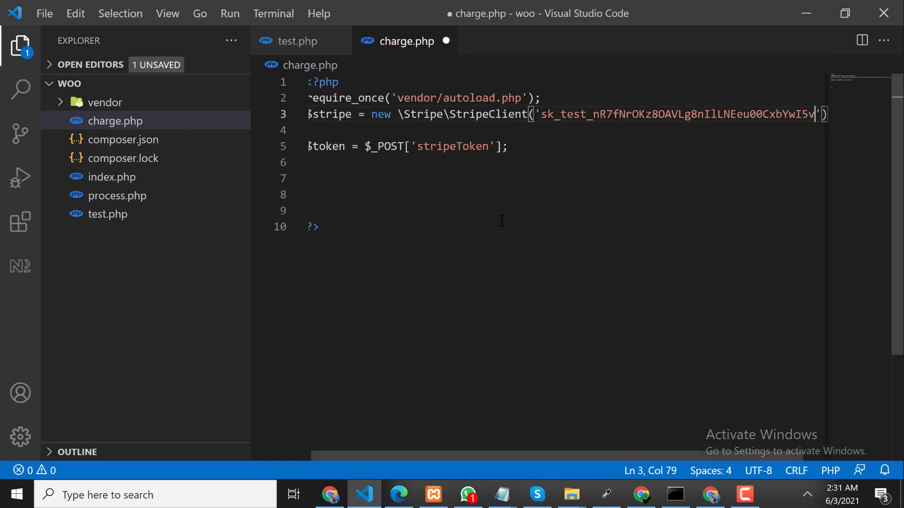
pyautogui.moveTo(475, 455); pyautogui.dragTo(419, 451)
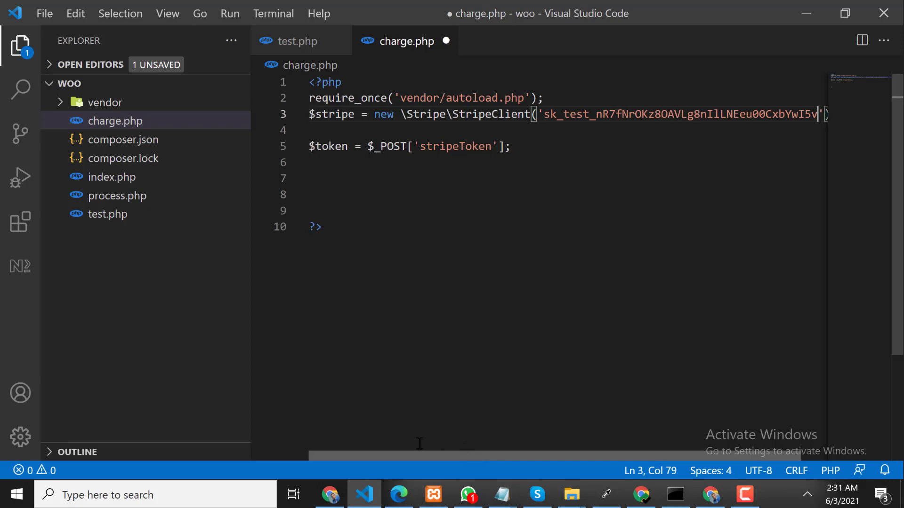
# - Start $stripe->charges->create([ ]) below the token line with 'amount' => '70000'
pyautogui.click(518, 148)
pyautogui.press('Return')
pyautogui.press('Return')
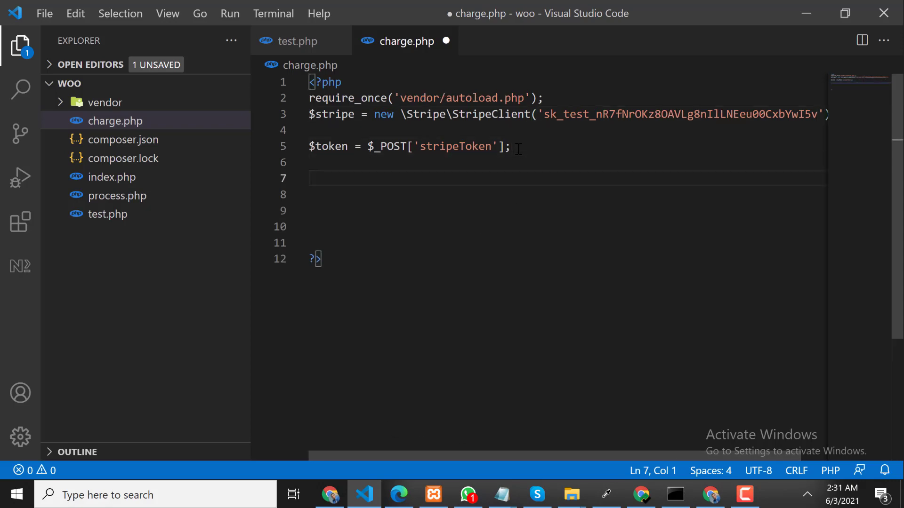
pyautogui.write('$')
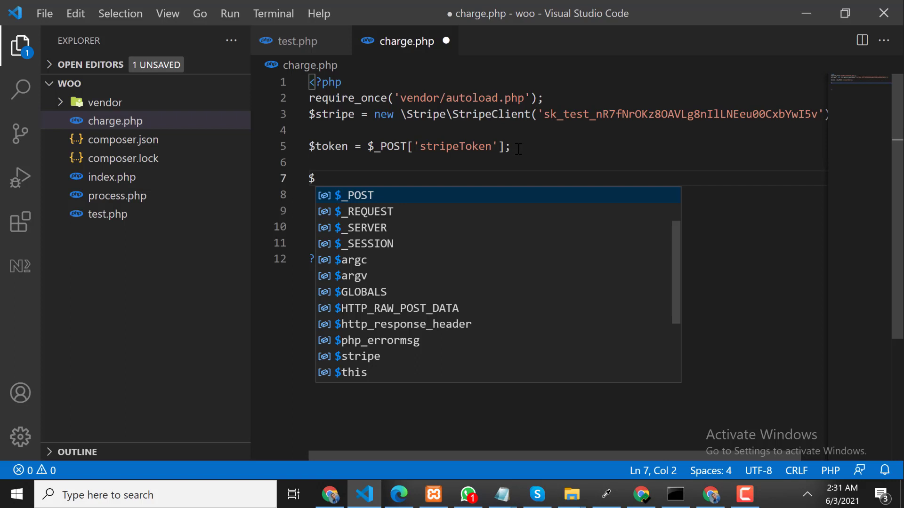
pyautogui.write('charge = ')
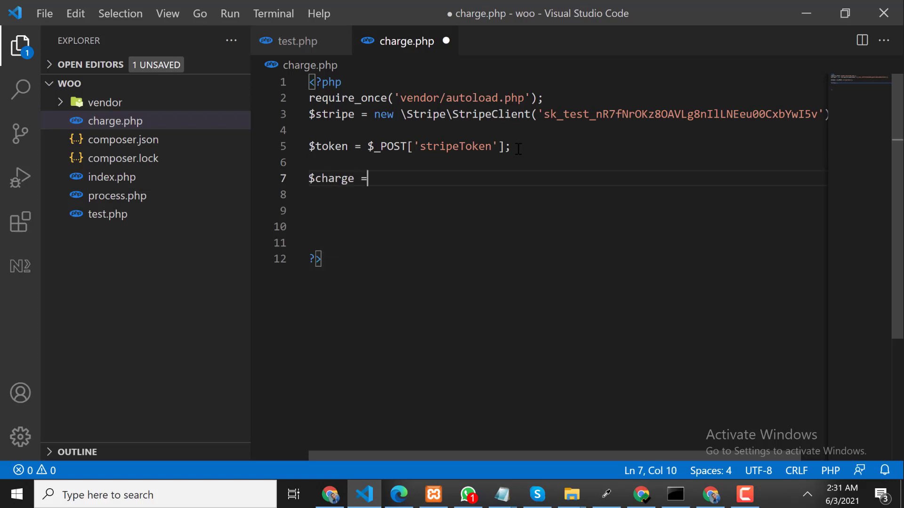
pyautogui.write('$st')
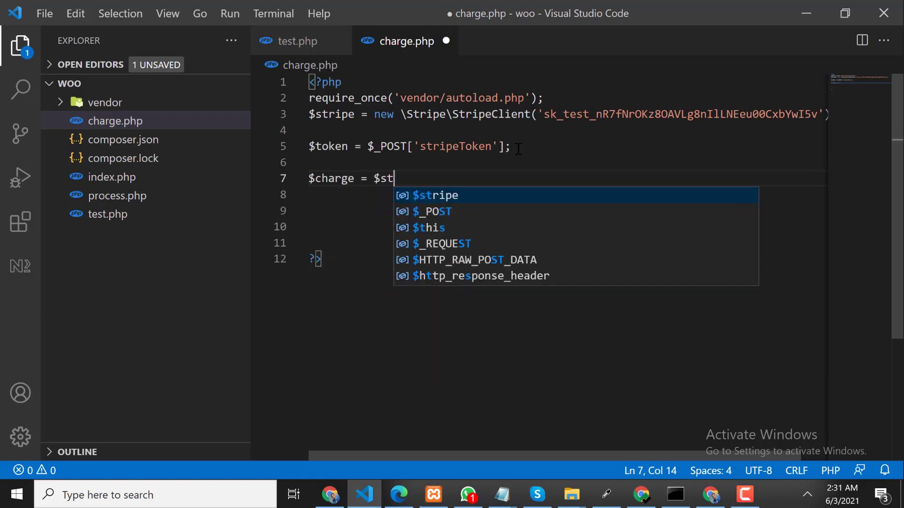
pyautogui.press('Return')
pyautogui.write('->cha')
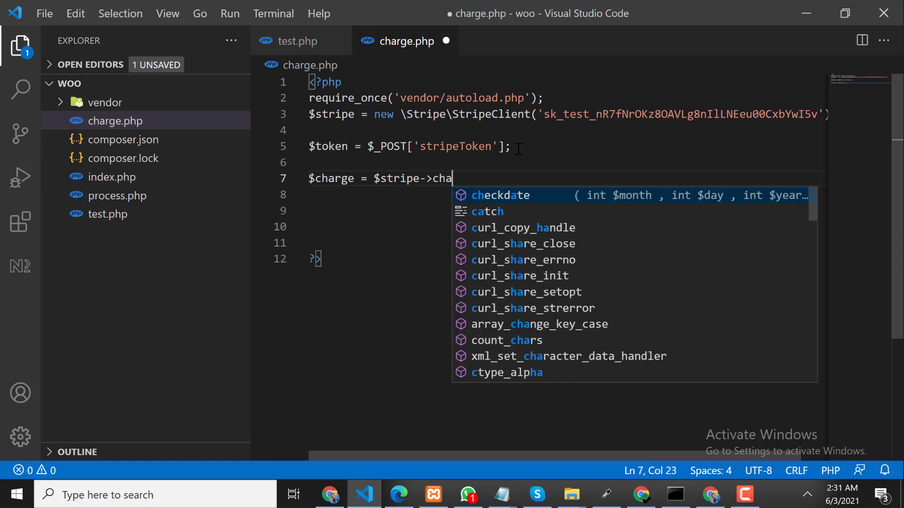
pyautogui.write('rges')
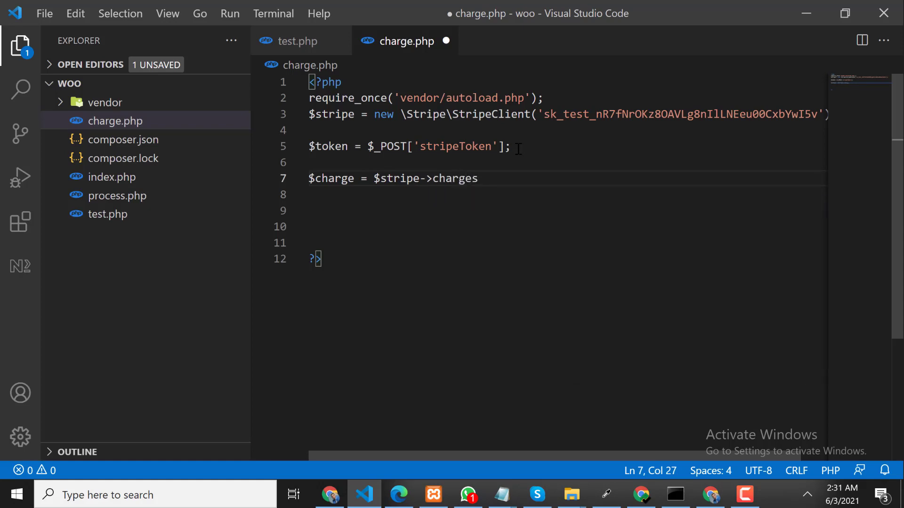
pyautogui.write('->create')
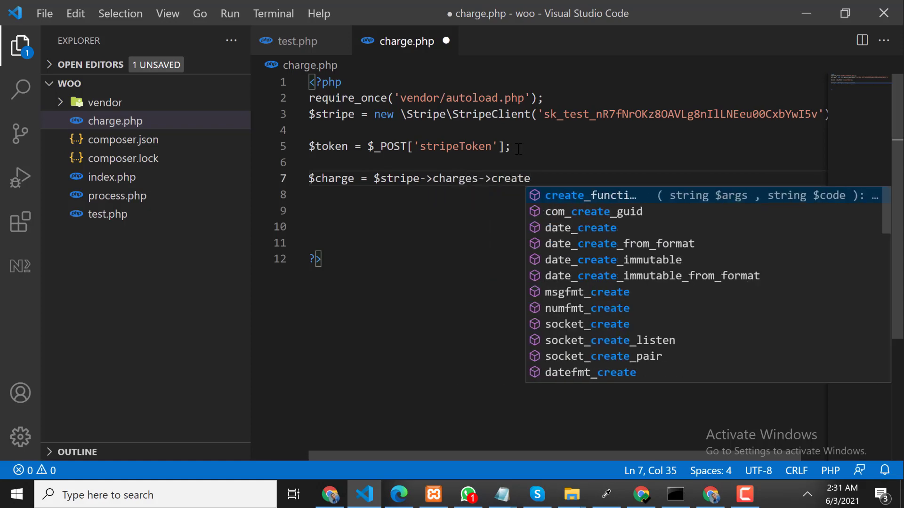
pyautogui.write('();')
pyautogui.press('Left')
pyautogui.press('Left')
pyautogui.write('[')
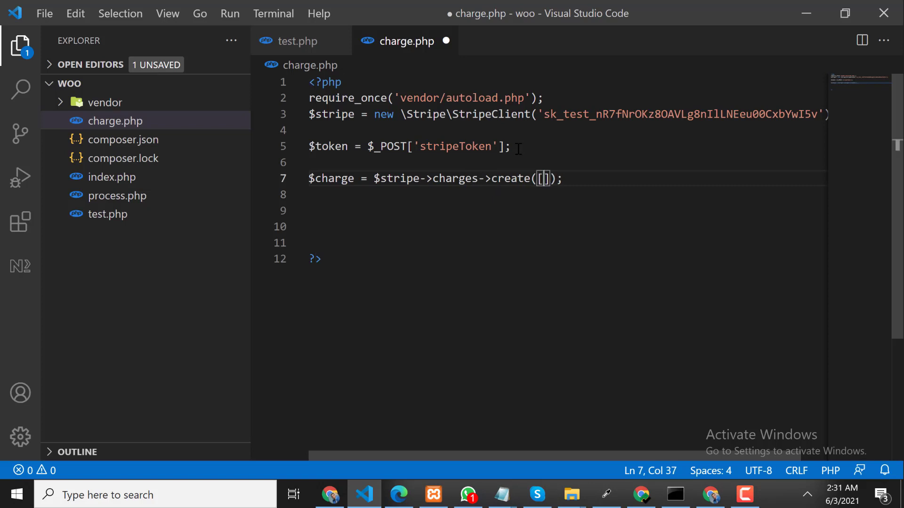
pyautogui.press('Return')
pyautogui.write("'")
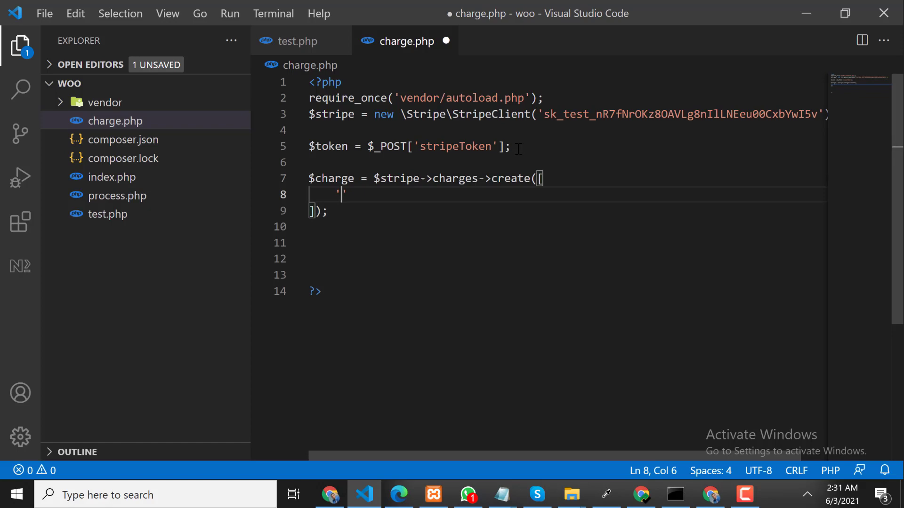
pyautogui.write('amou')
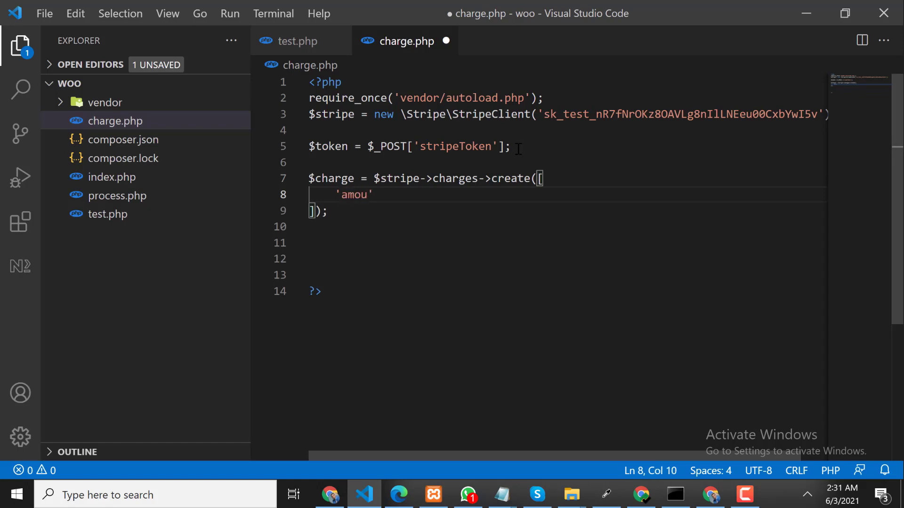
pyautogui.write("nt' =")
pyautogui.write('>')
pyautogui.write(" '")
pyautogui.write('7')
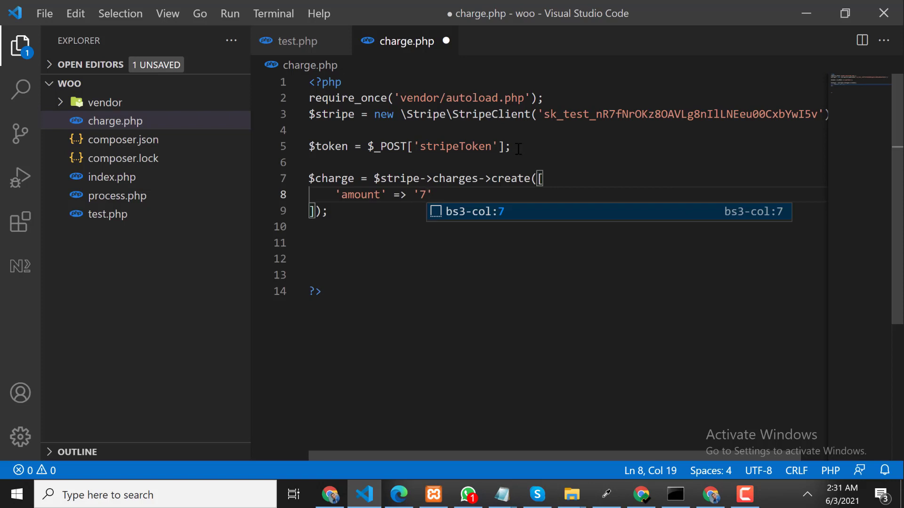
pyautogui.write('00')
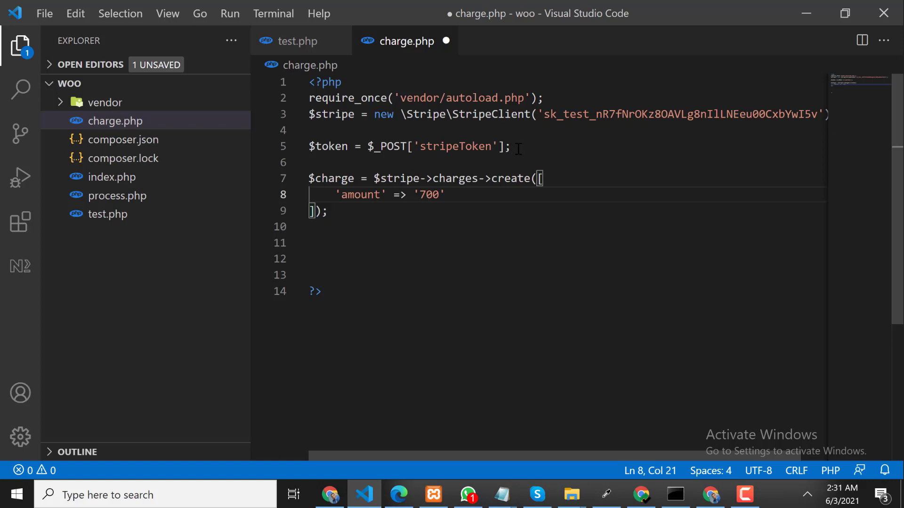
pyautogui.write('00')
# - Add currency 'usd' and description 'uer payment' entries to the charge array
pyautogui.press('Right')
pyautogui.write(',')
pyautogui.press('Return')
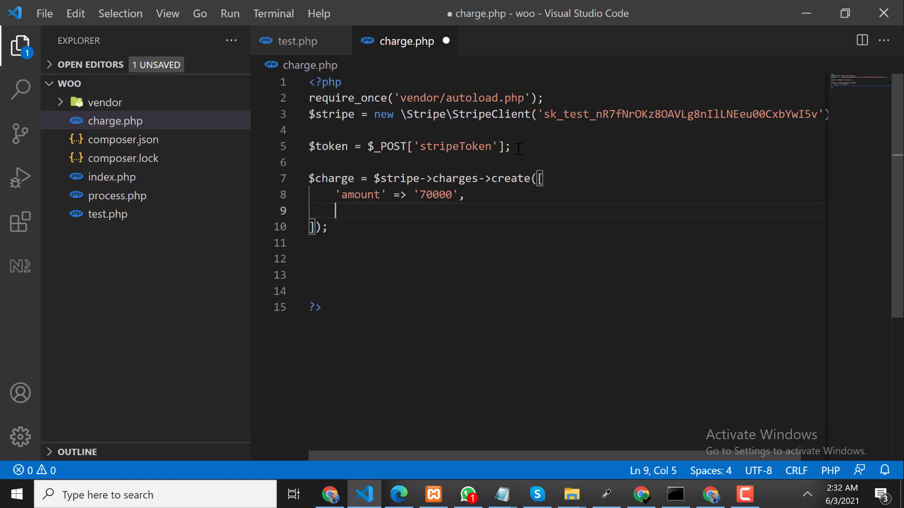
pyautogui.write("'cu")
pyautogui.write('rrency')
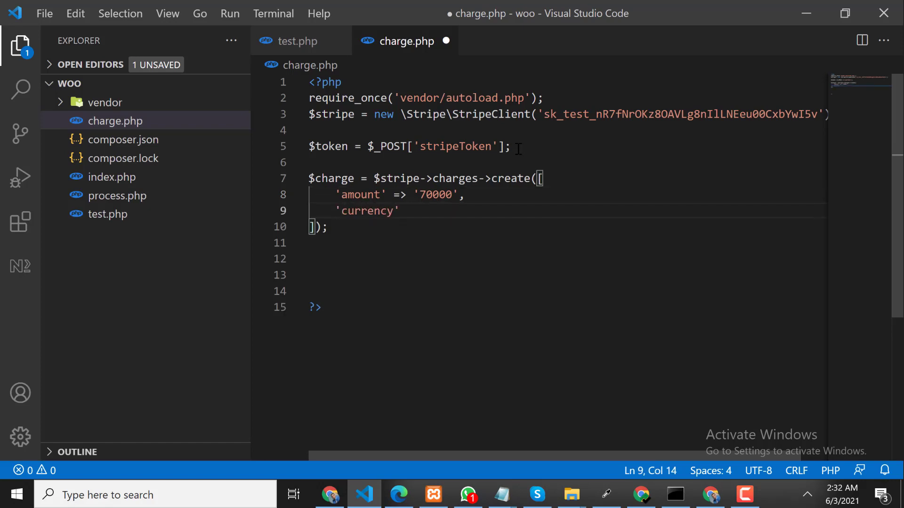
pyautogui.write("' => '")
pyautogui.write("usd',")
pyautogui.press('Return')
pyautogui.write("'")
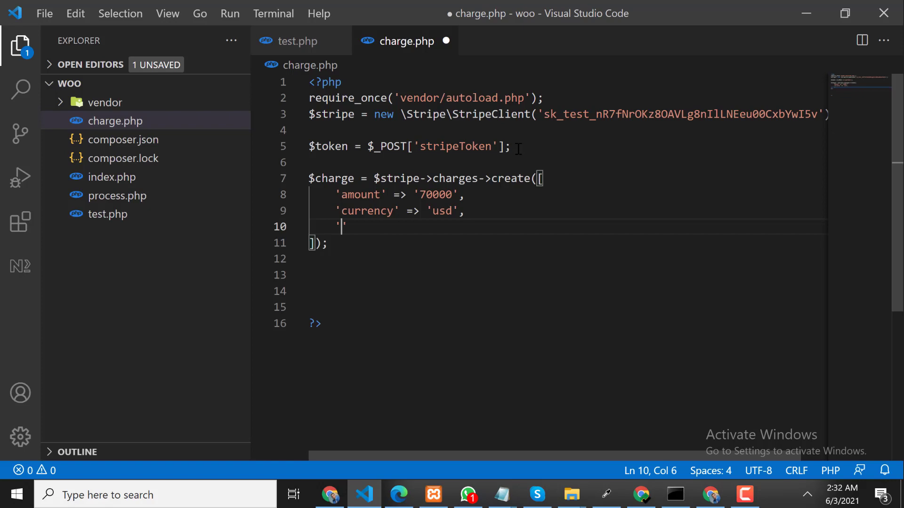
pyautogui.write('desc')
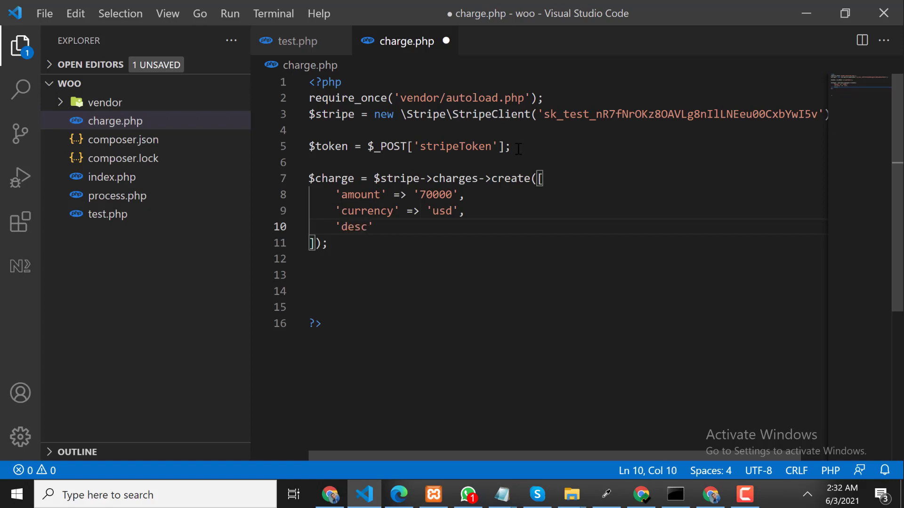
pyautogui.write('ri')
pyautogui.write("ption' ")
pyautogui.write("=> 'uer pa")
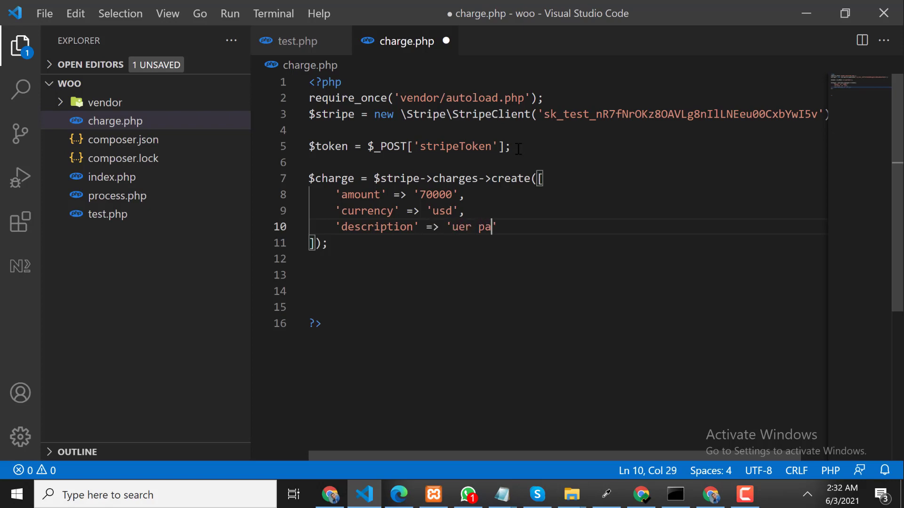
pyautogui.write('yemnt')
pyautogui.press('BackSpace')
pyautogui.press('BackSpace')
pyautogui.press('BackSpace')
pyautogui.write('ment')
pyautogui.press('Right')
pyautogui.write(',')
pyautogui.press('Return')
pyautogui.write("'")
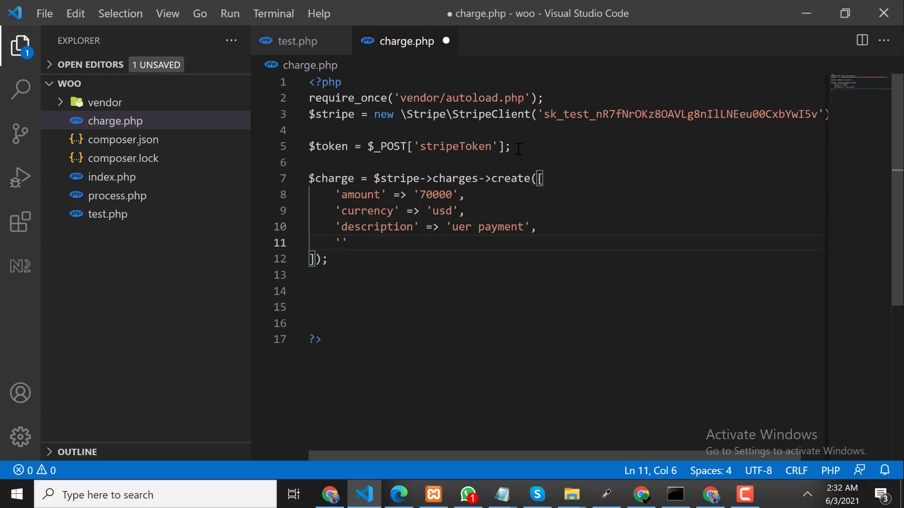
pyautogui.write('ca')
pyautogui.write('pture')
# - Add 'capture' => false to the charge array and save charge.php
pyautogui.press('Right')
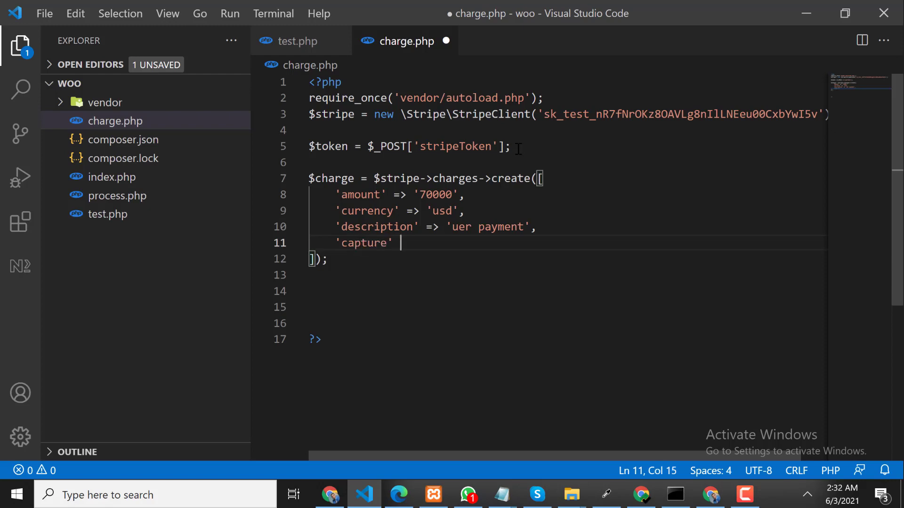
pyautogui.write('=> false')
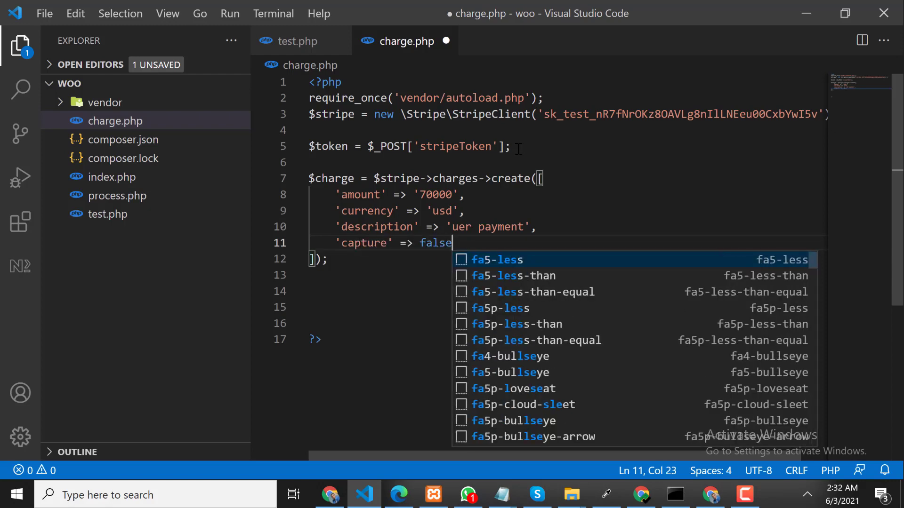
pyautogui.hotkey('ctrl', 's')
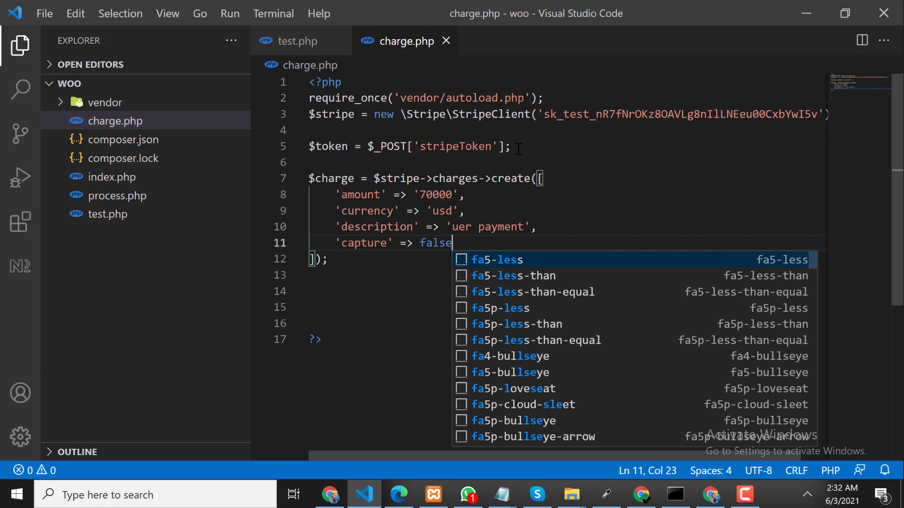
pyautogui.click(368, 243)
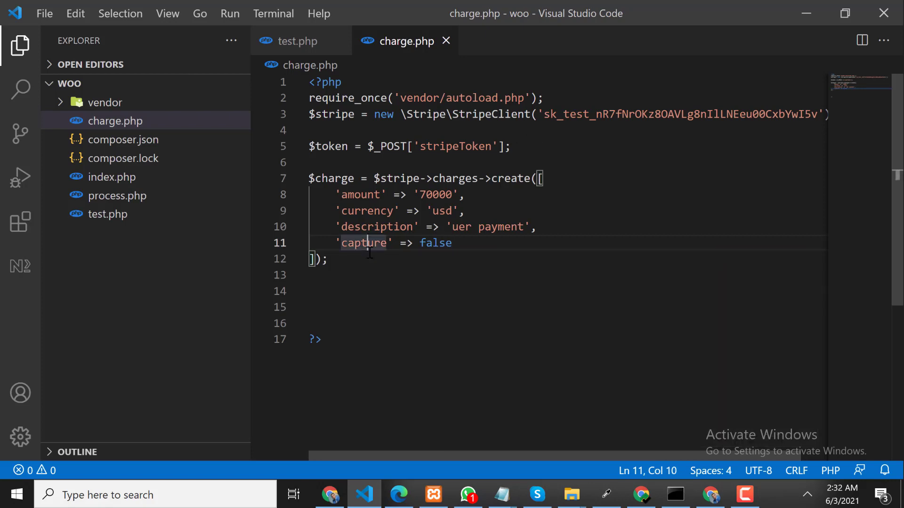
pyautogui.press('End')
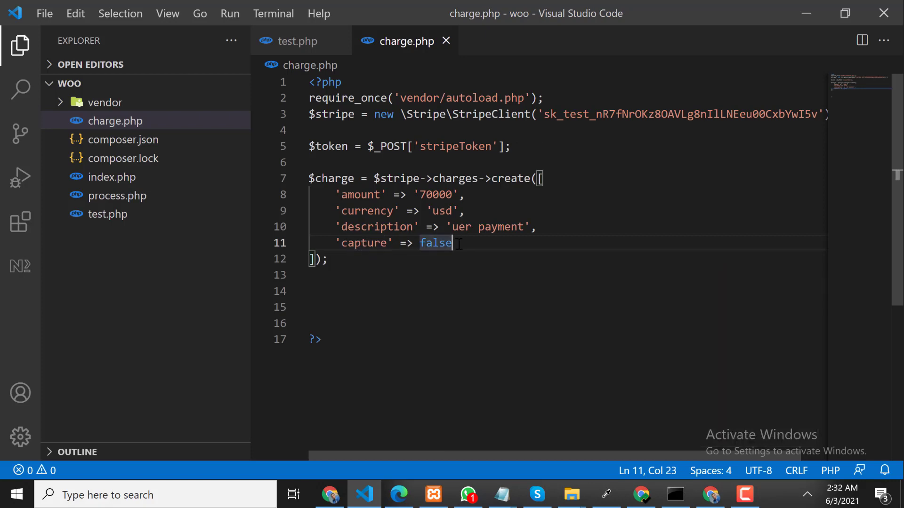
pyautogui.click(355, 261)
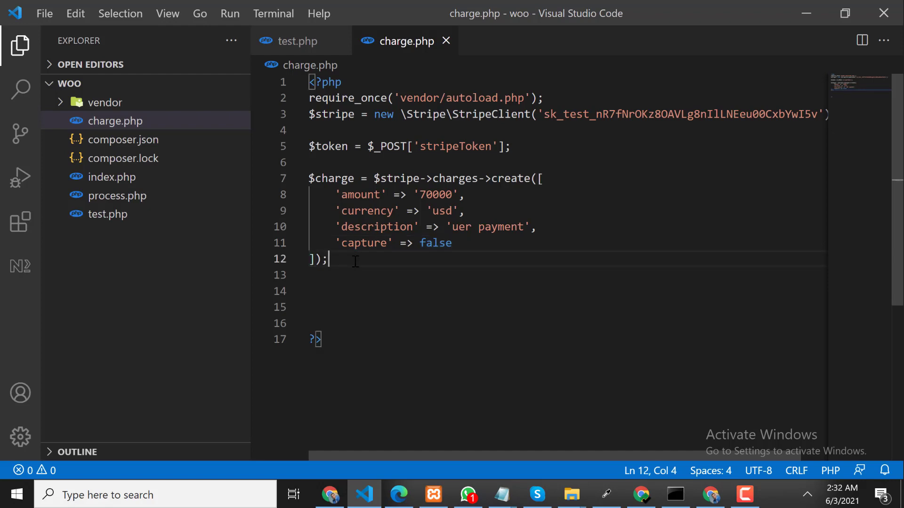
# - Add print_r($charge); on line 14 and save charge.php
pyautogui.press('Return')
pyautogui.press('Return')
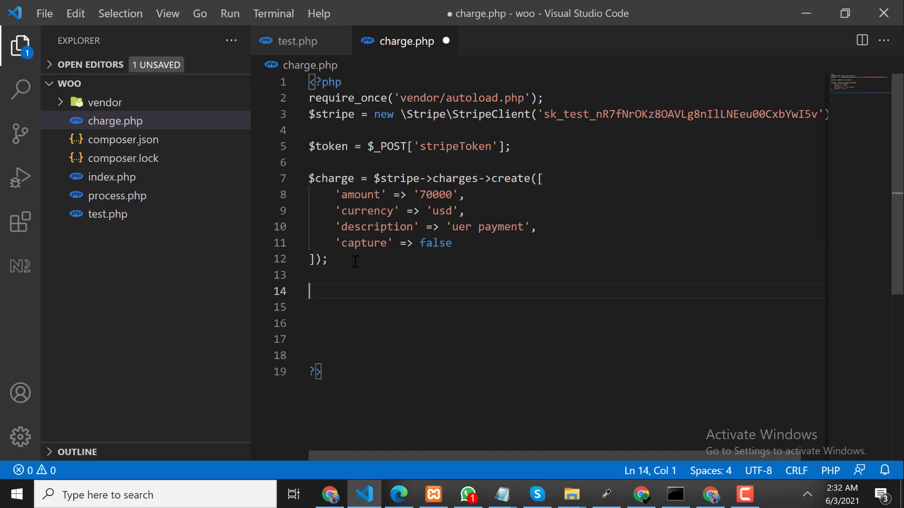
pyautogui.write('print')
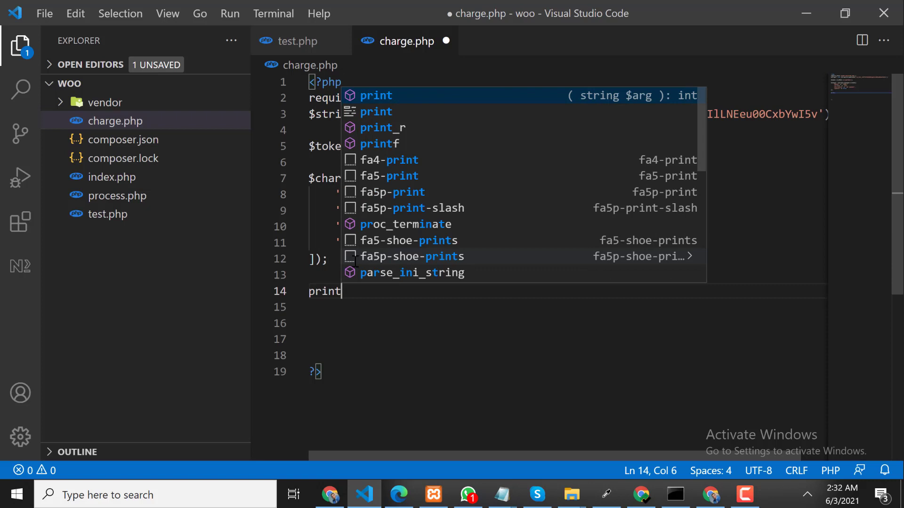
pyautogui.press('Down')
pyautogui.press('Down')
pyautogui.press('Return')
pyautogui.write('();')
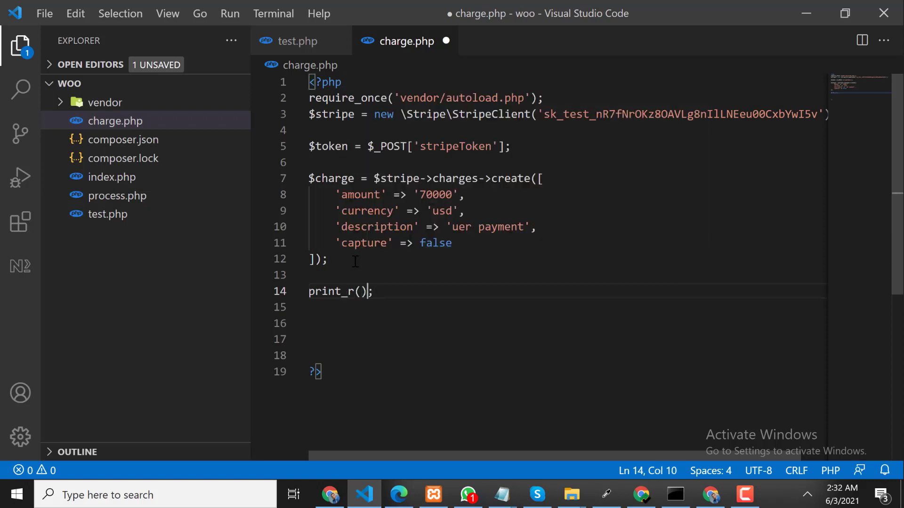
pyautogui.press('Left')
pyautogui.press('Left')
pyautogui.write('$char')
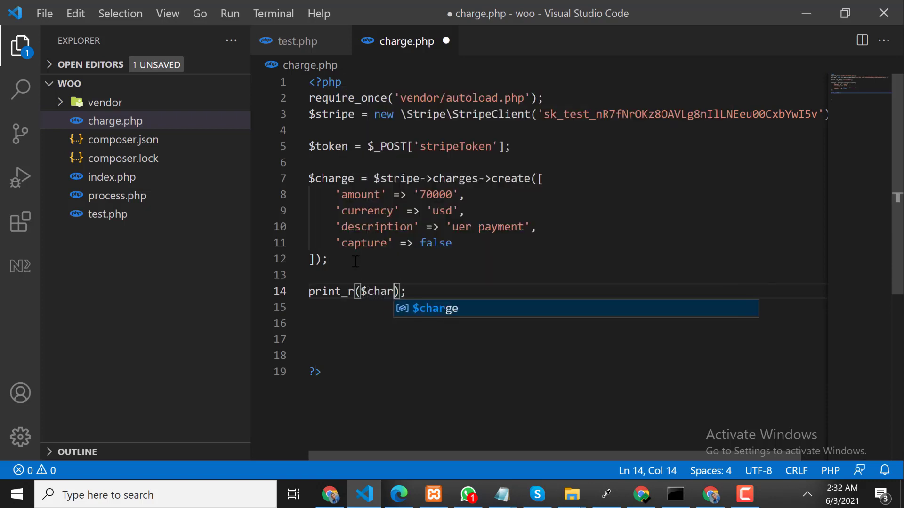
pyautogui.press('Return')
pyautogui.hotkey('ctrl', 's')
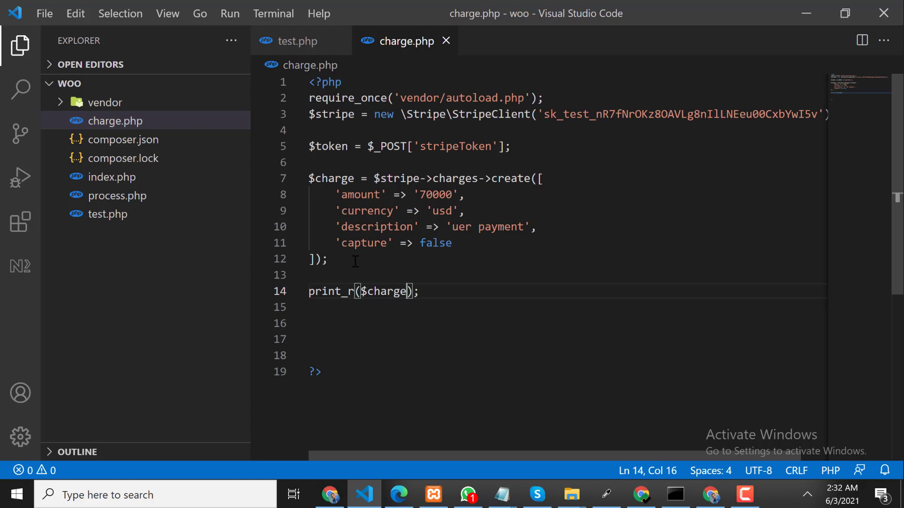
# - Change the browser address from charge.php to test.php and reload the payment page
pyautogui.hotkey('alt', 'Tab')
pyautogui.click(263, 11)
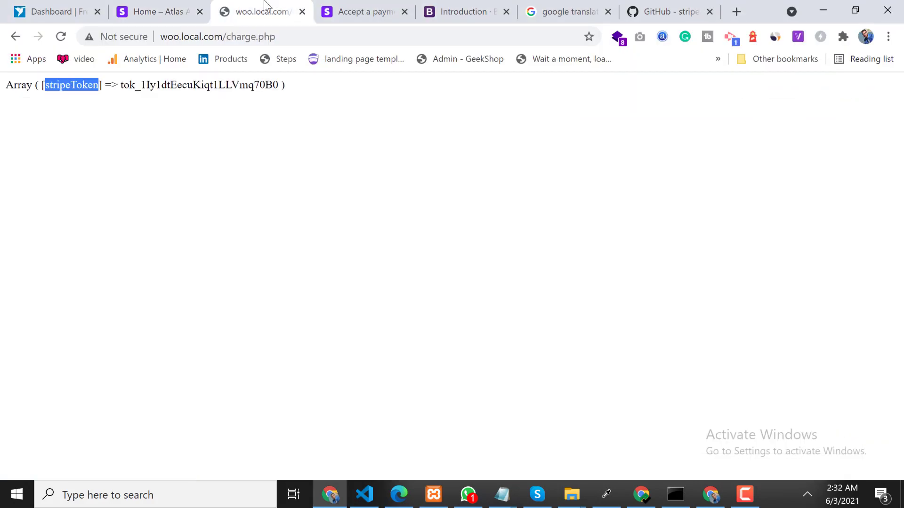
pyautogui.moveTo(227, 35); pyautogui.dragTo(355, 33)
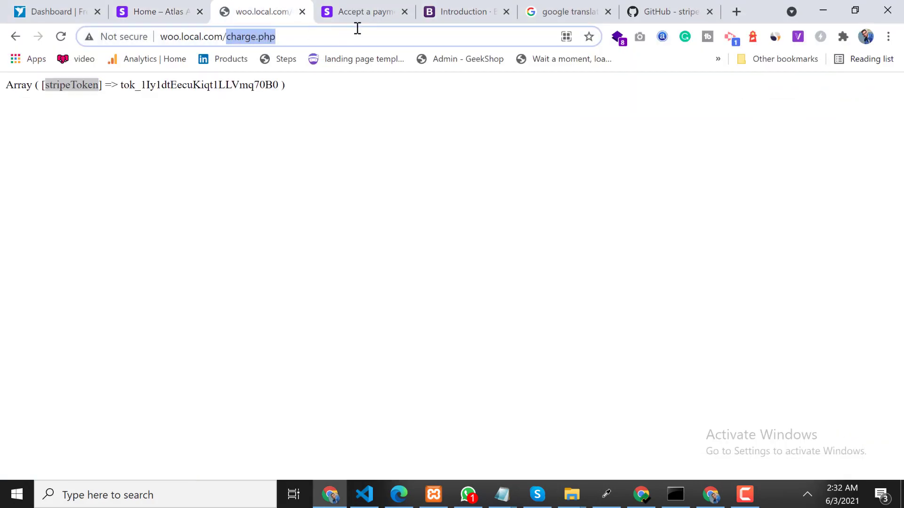
pyautogui.write('tes')
pyautogui.press('Return')
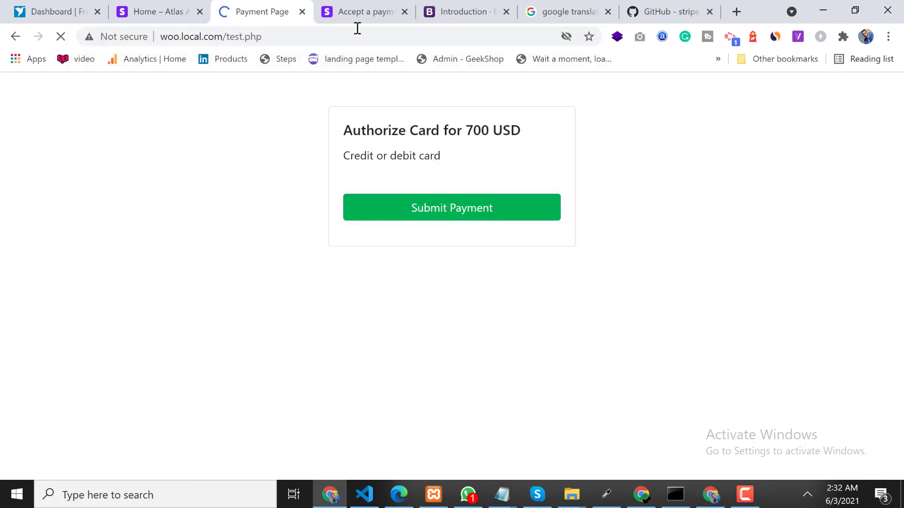
pyautogui.hotkey('alt', 'Tab')
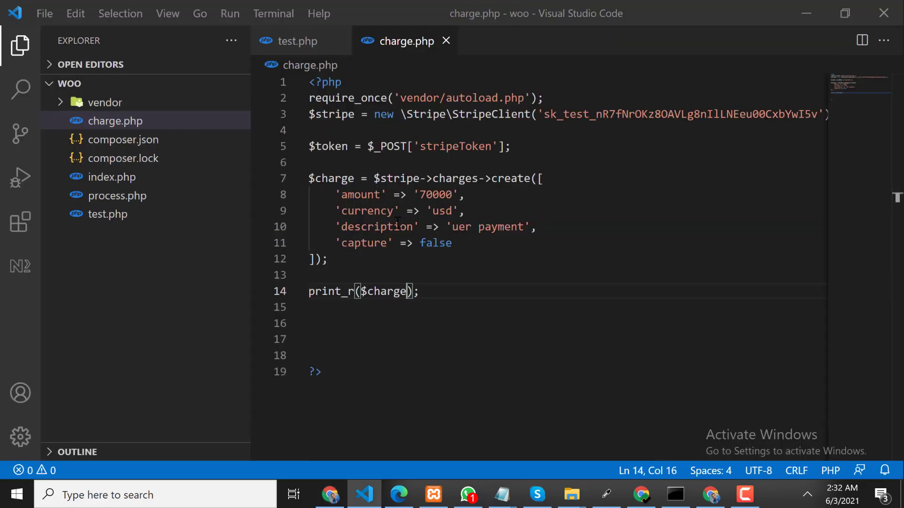
pyautogui.hotkey('alt', 'Tab')
pyautogui.press('F5')
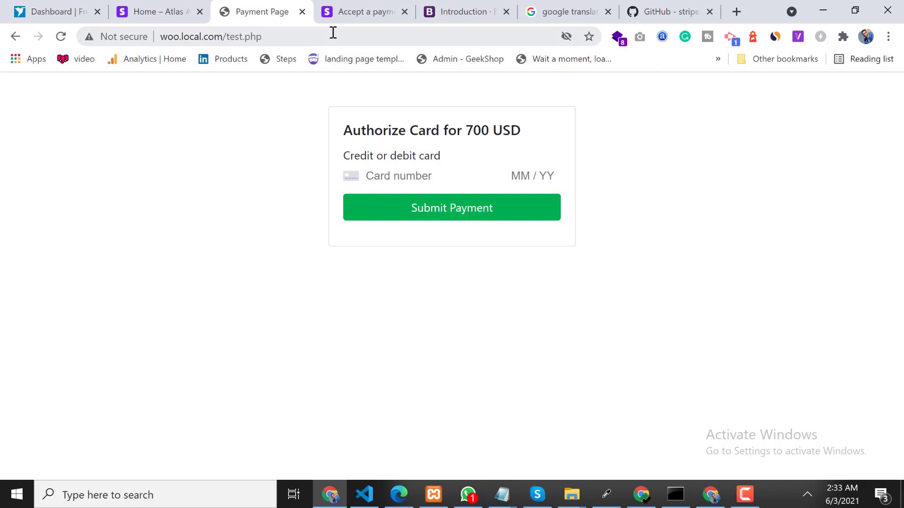
# - Submit the 4242 test card and highlight 'source' in the resulting fatal error
pyautogui.click(393, 177)
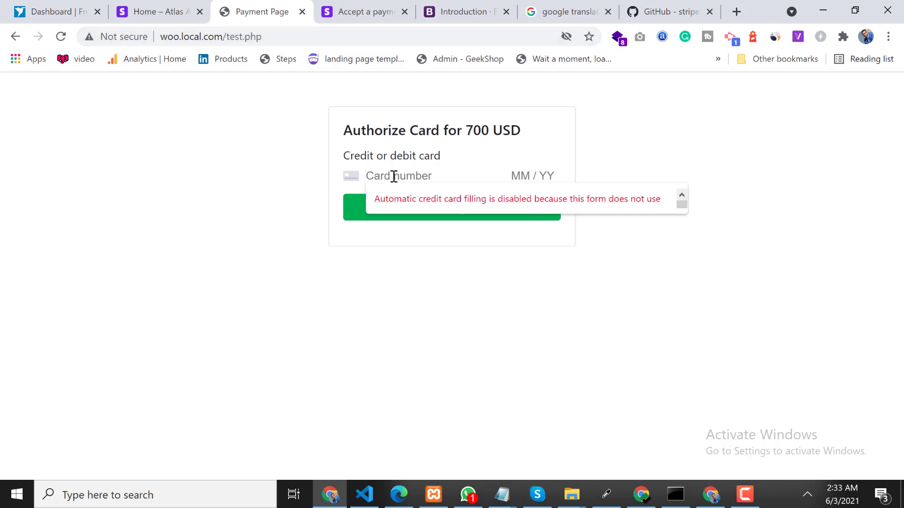
pyautogui.write('424242')
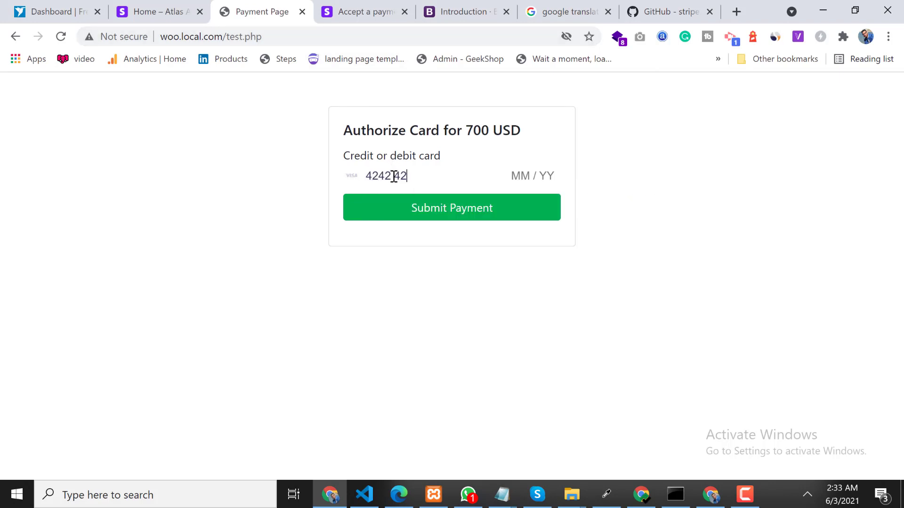
pyautogui.write('42424242424242424242')
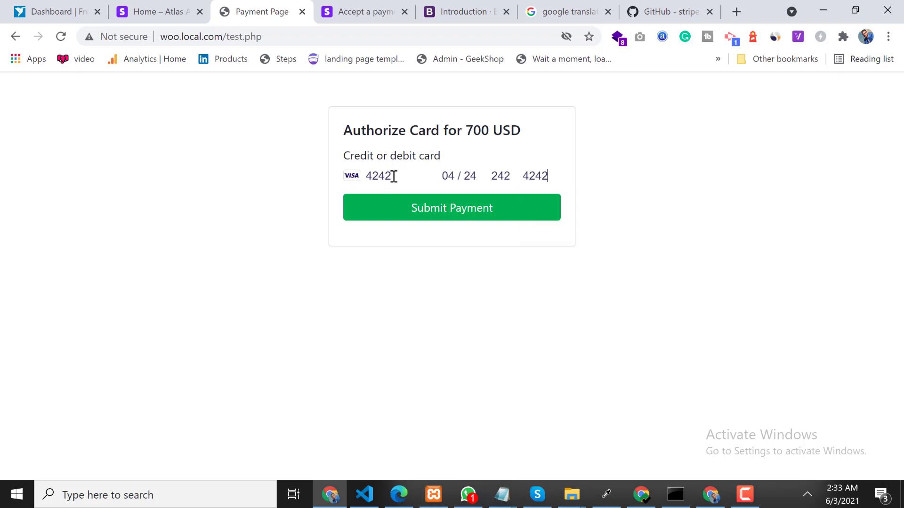
pyautogui.write('4')
pyautogui.click(444, 215)
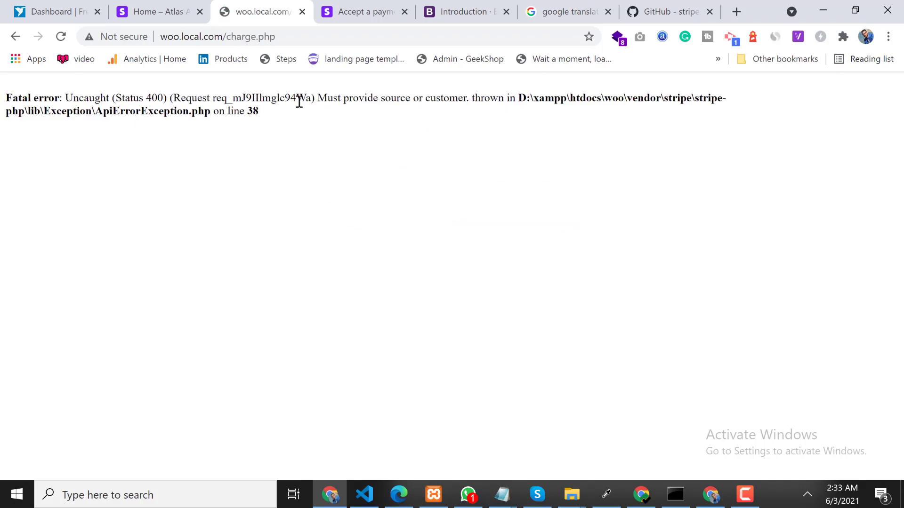
pyautogui.doubleClick(400, 100)
# - Insert 'source' => $token after the currency entry in the charge array and save
pyautogui.click(365, 495)
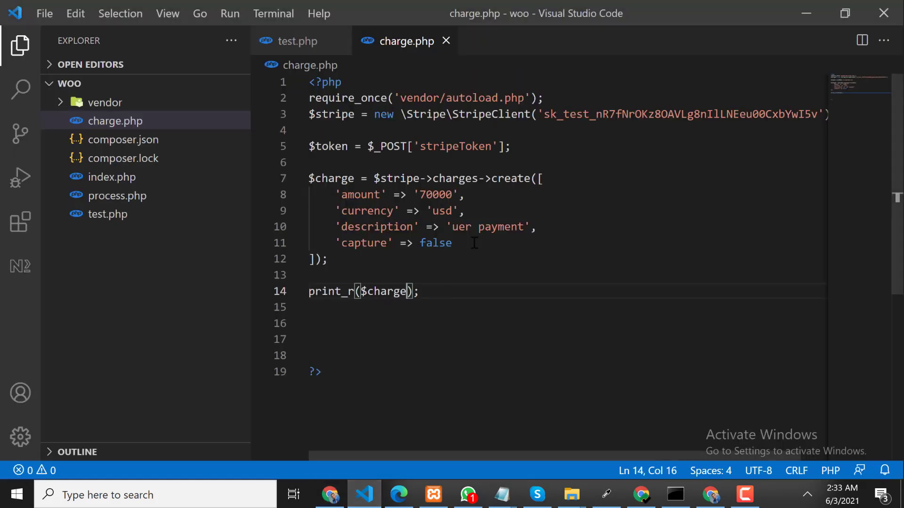
pyautogui.click(476, 213)
pyautogui.press('Return')
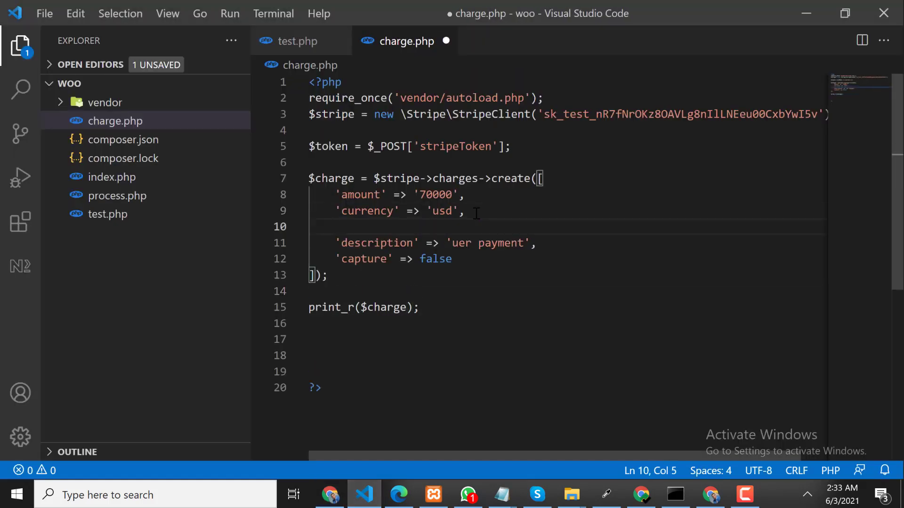
pyautogui.write("'sour")
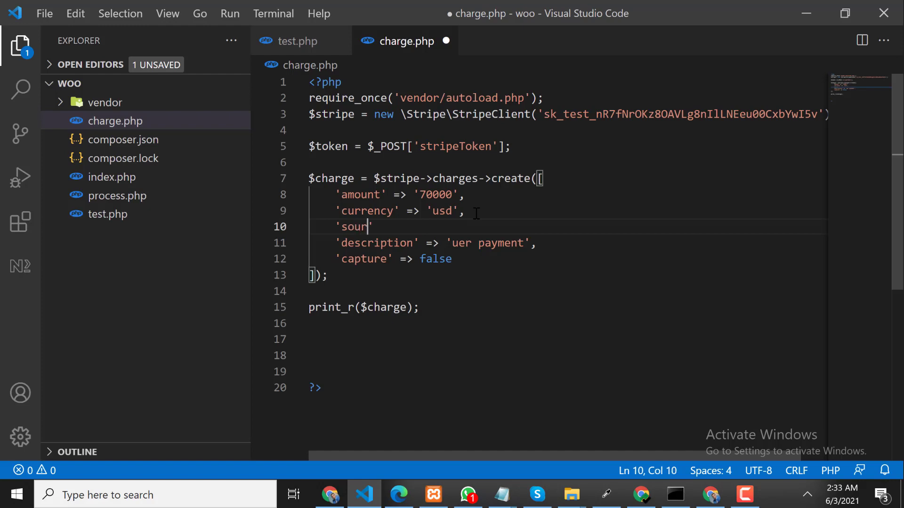
pyautogui.write("ce' => ")
pyautogui.write('$to')
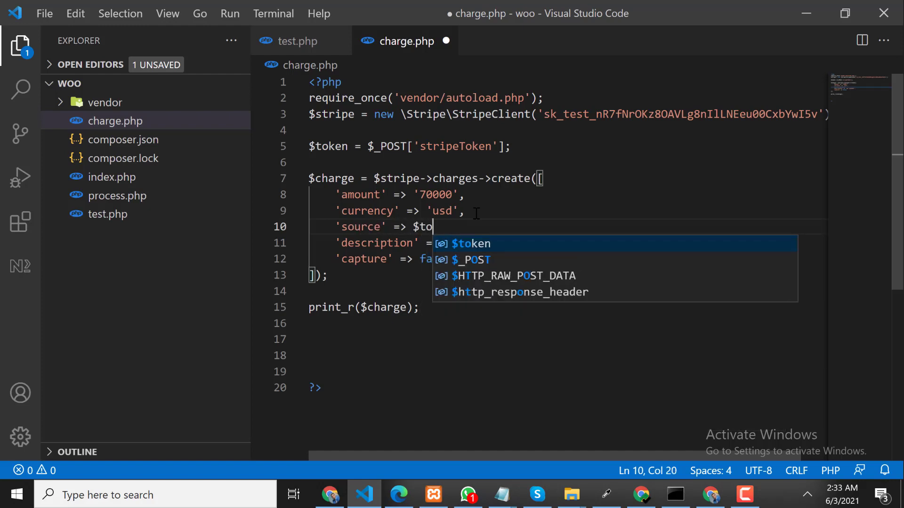
pyautogui.write('ken,')
pyautogui.hotkey('ctrl', 's')
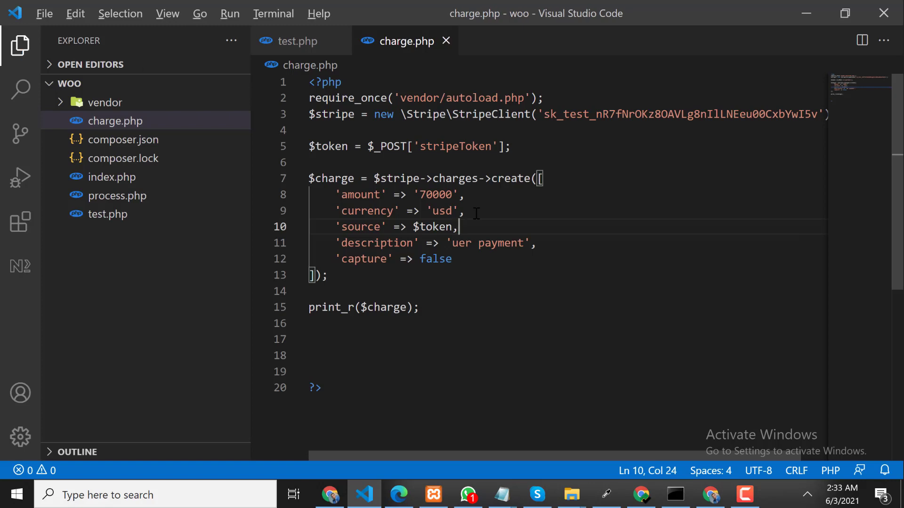
pyautogui.hotkey('alt', 'Tab')
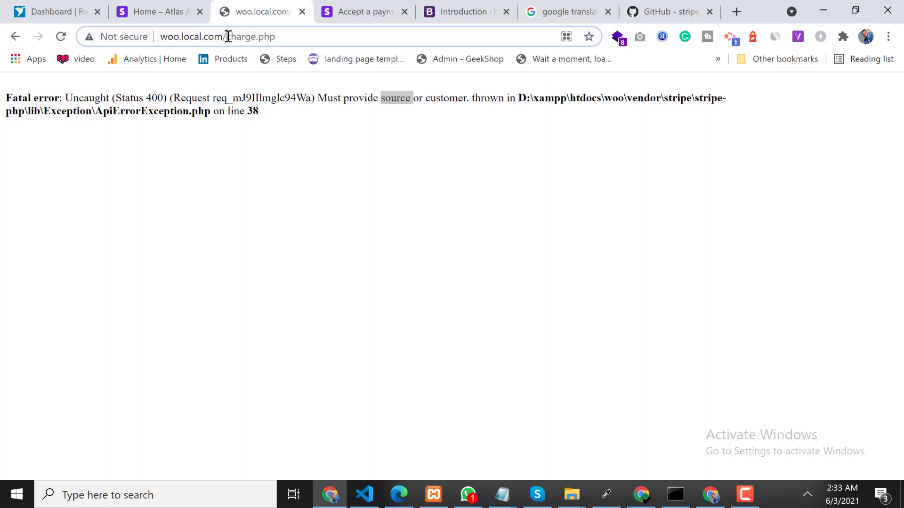
# - Fix the browser address and open the test.php payment page again
pyautogui.moveTo(226, 36); pyautogui.dragTo(333, 31)
pyautogui.write('tet')
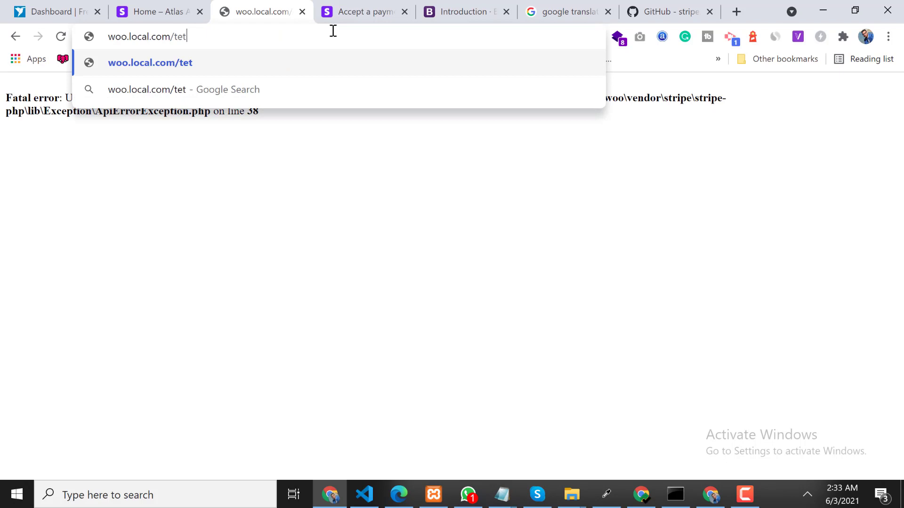
pyautogui.press('Return')
pyautogui.click(253, 36)
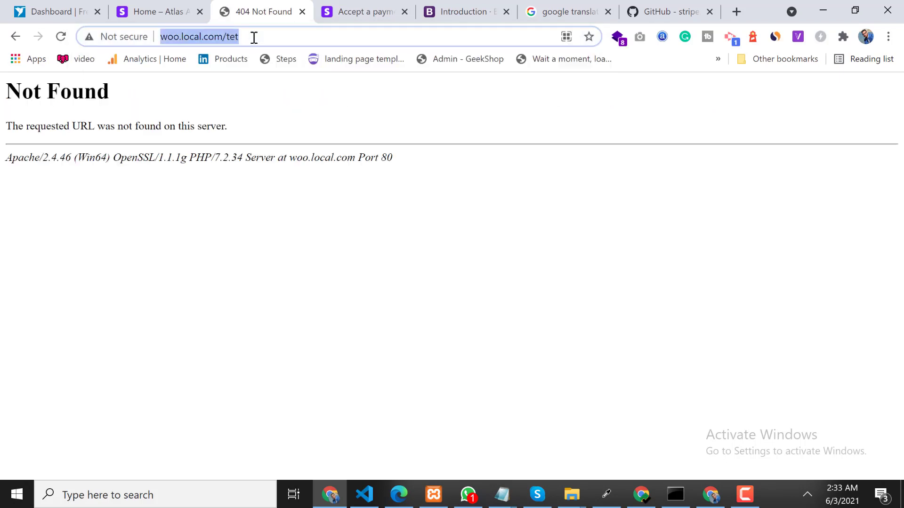
pyautogui.press('BackSpace')
pyautogui.hotkey('ctrl', 'z')
pyautogui.press('End')
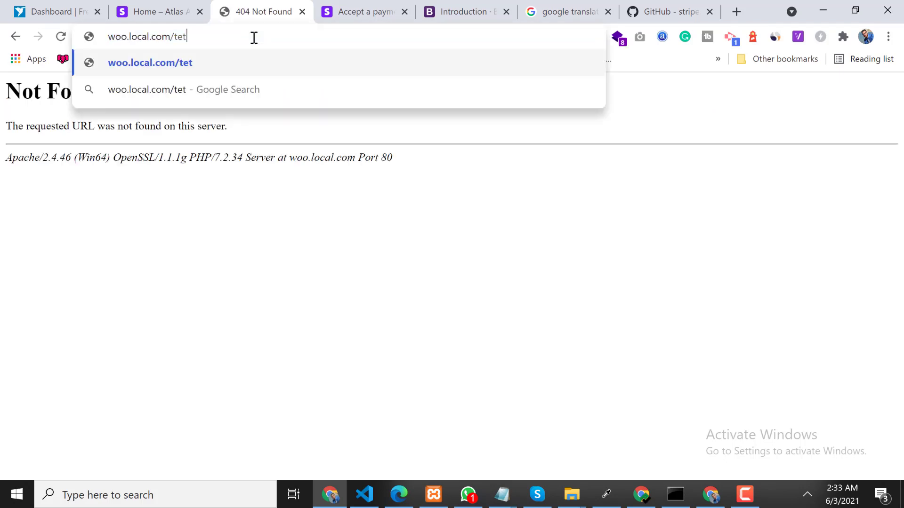
pyautogui.press('BackSpace')
pyautogui.write('st')
pyautogui.press('Return')
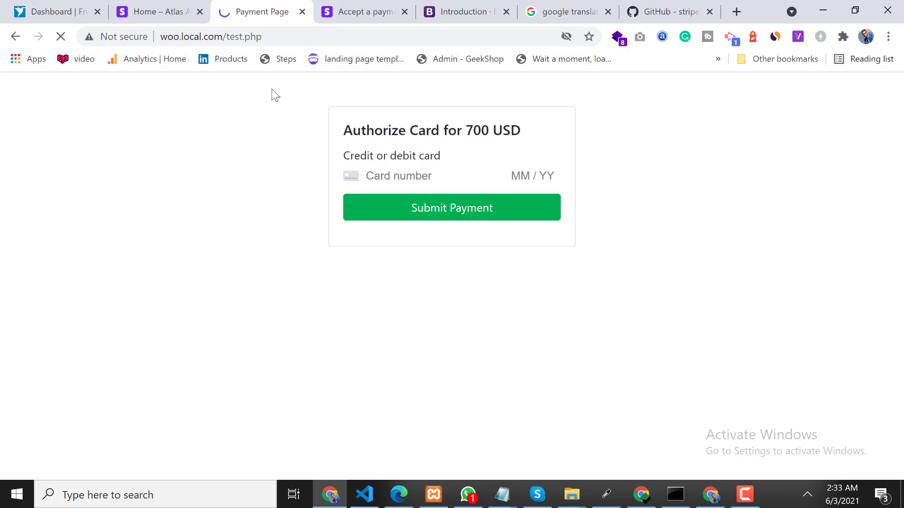
# - Resubmit the test card and review the printed uncaptured 70000 Charge object
pyautogui.click(387, 177)
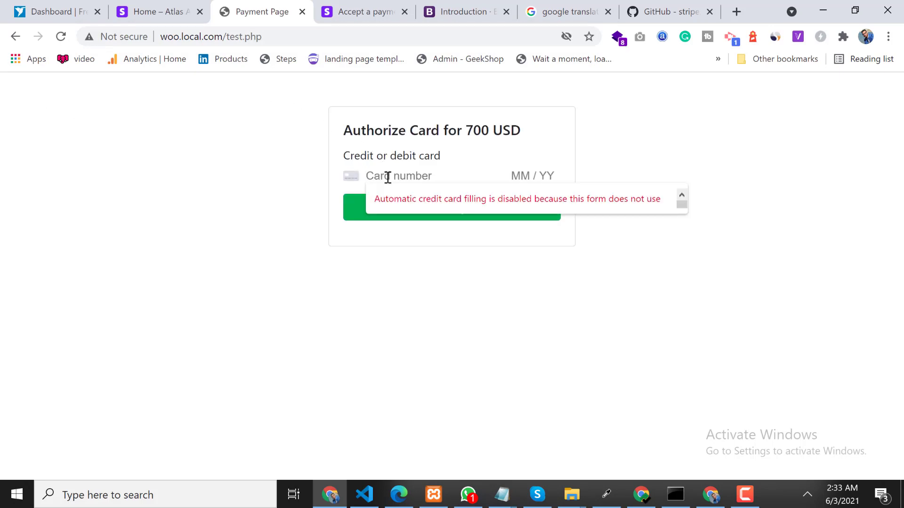
pyautogui.write('4242424424244242')
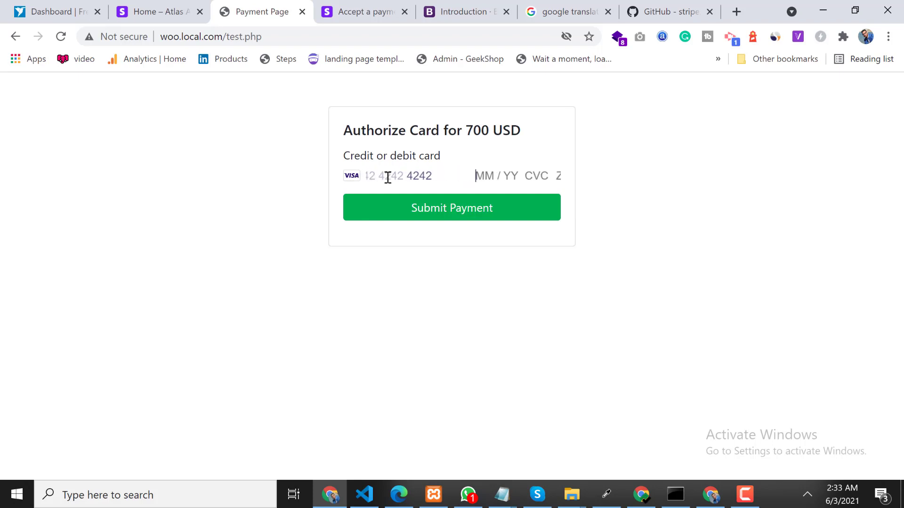
pyautogui.write('042424242242')
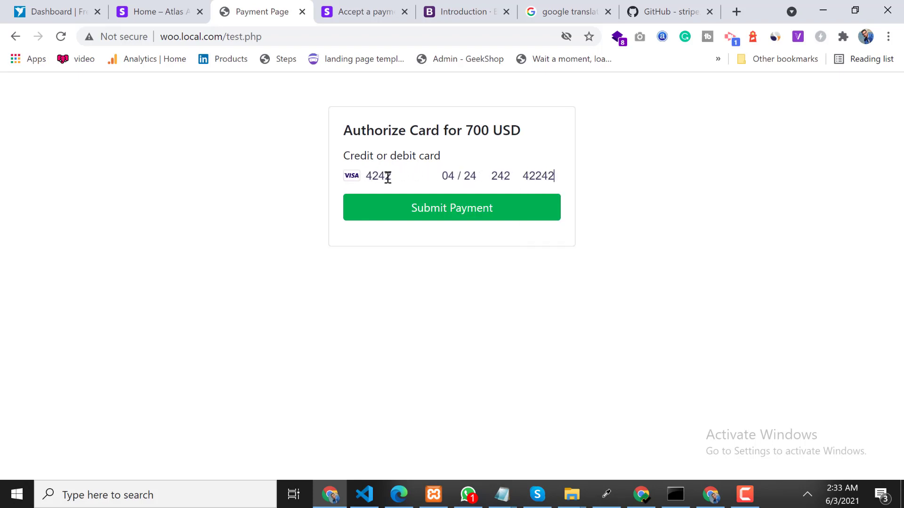
pyautogui.click(435, 216)
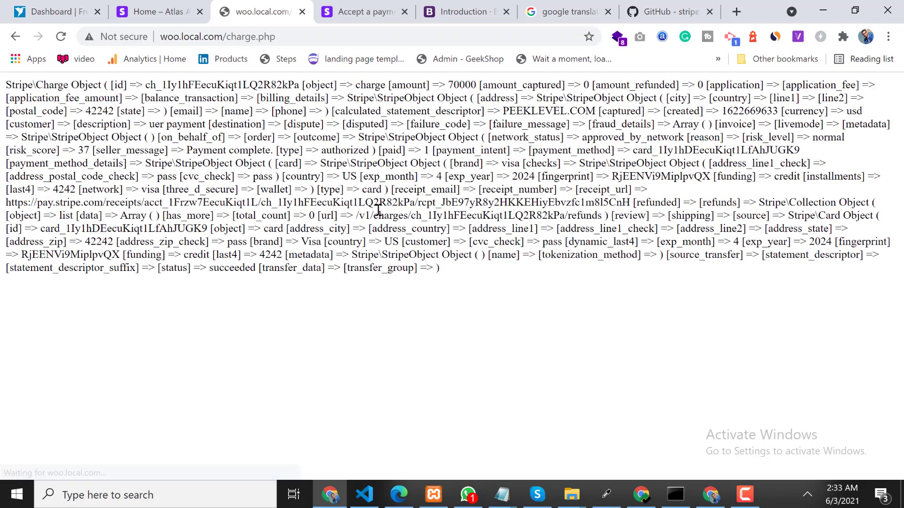
pyautogui.moveTo(441, 272)
pyautogui.mouseDown()
pyautogui.moveTo(171, 103)
pyautogui.moveTo(112, 99)
pyautogui.mouseUp()
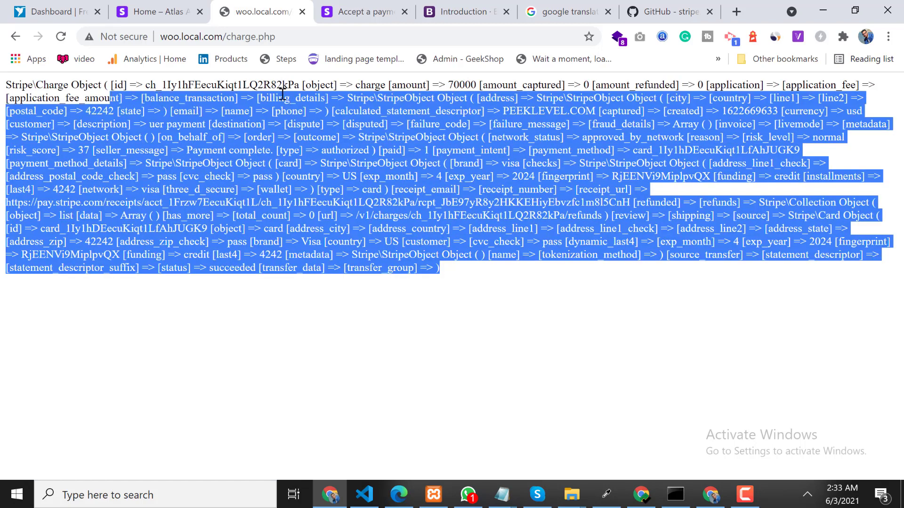
pyautogui.click(269, 85)
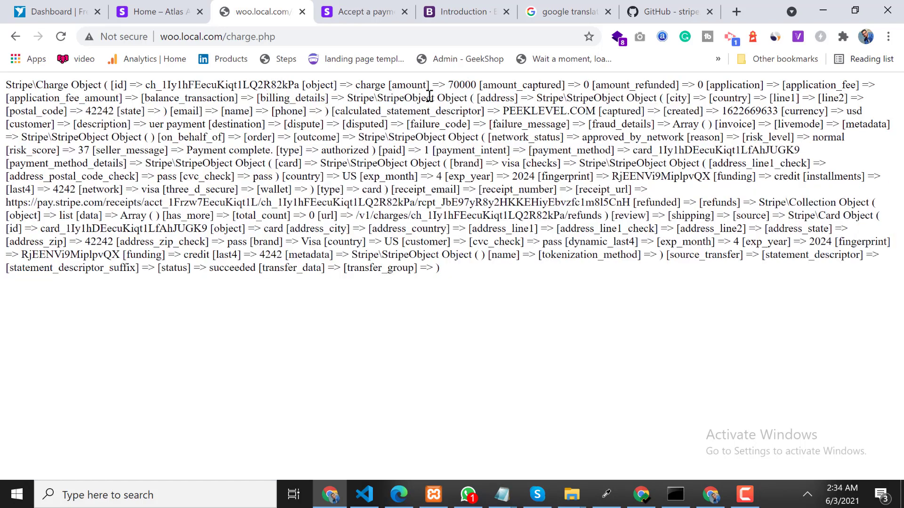
pyautogui.click(170, 7)
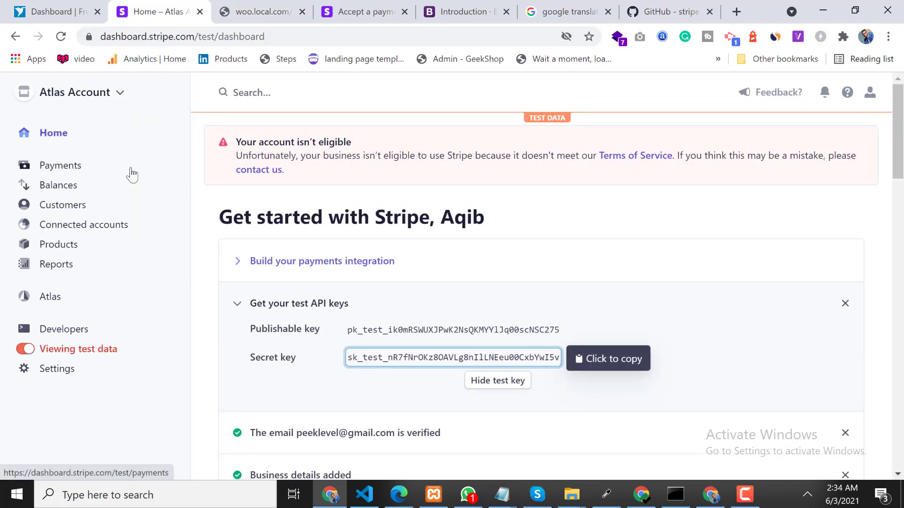
# - Capture the full uncaptured $700.00 Stripe payment, then return to the woo.local tab
pyautogui.click(60, 167)
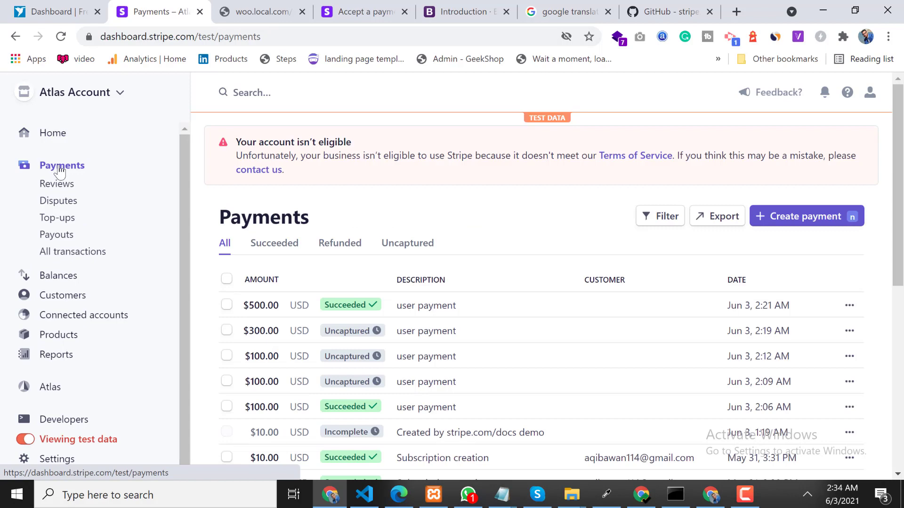
pyautogui.moveTo(495, 305)
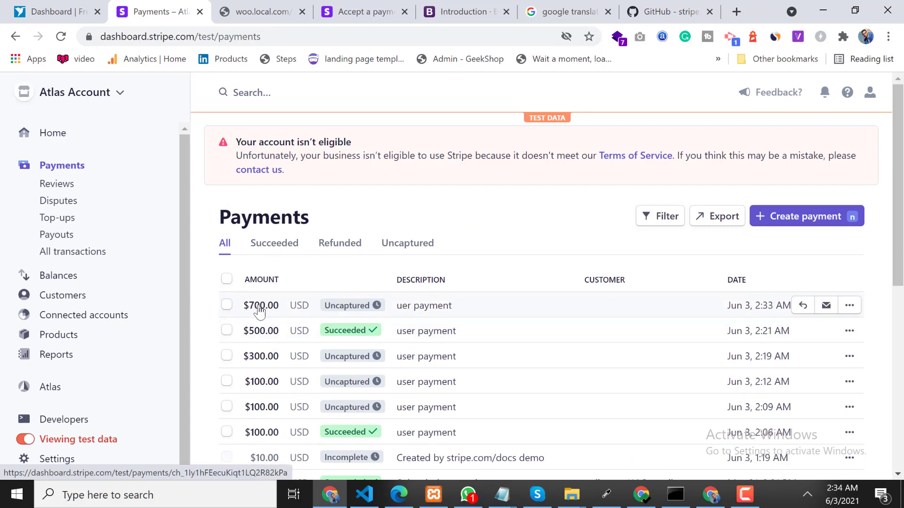
pyautogui.click(346, 312)
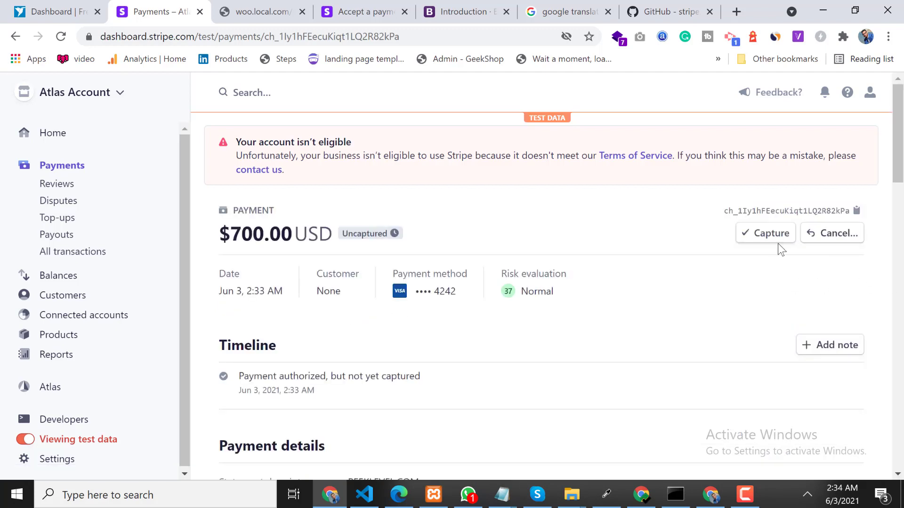
pyautogui.click(772, 234)
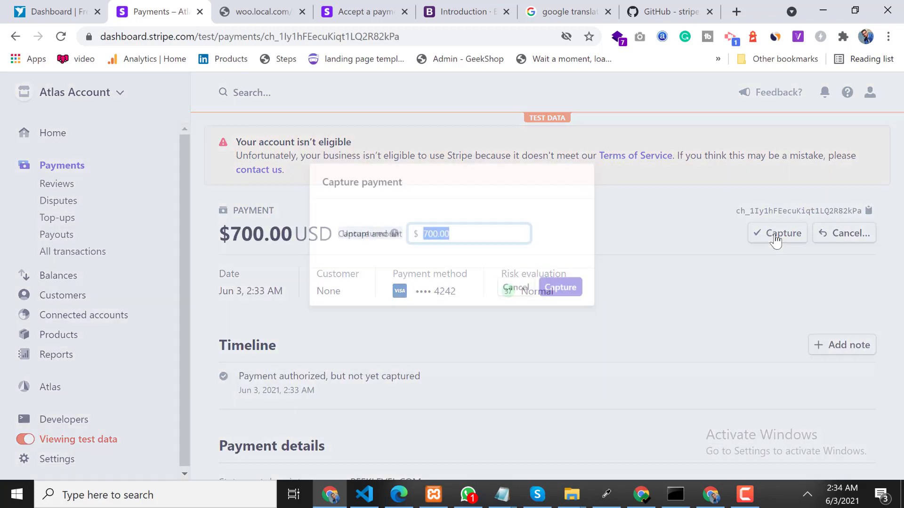
pyautogui.click(568, 302)
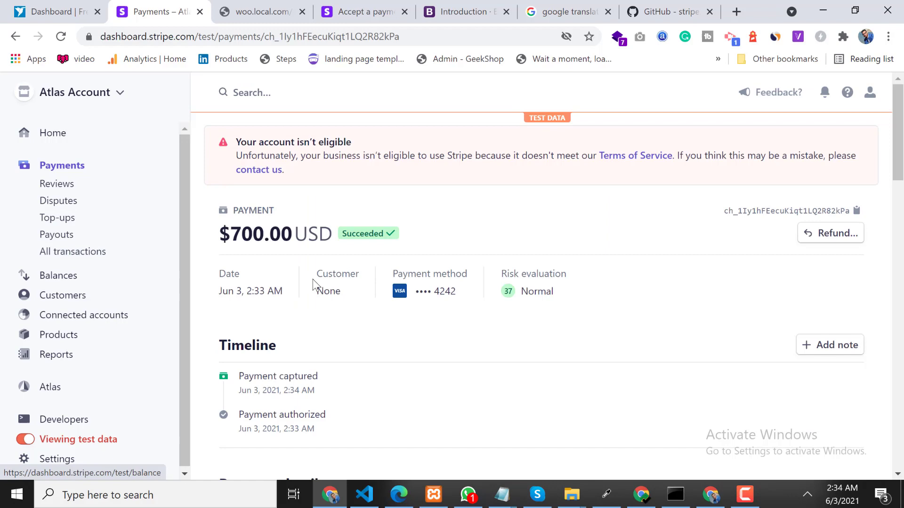
pyautogui.click(275, 8)
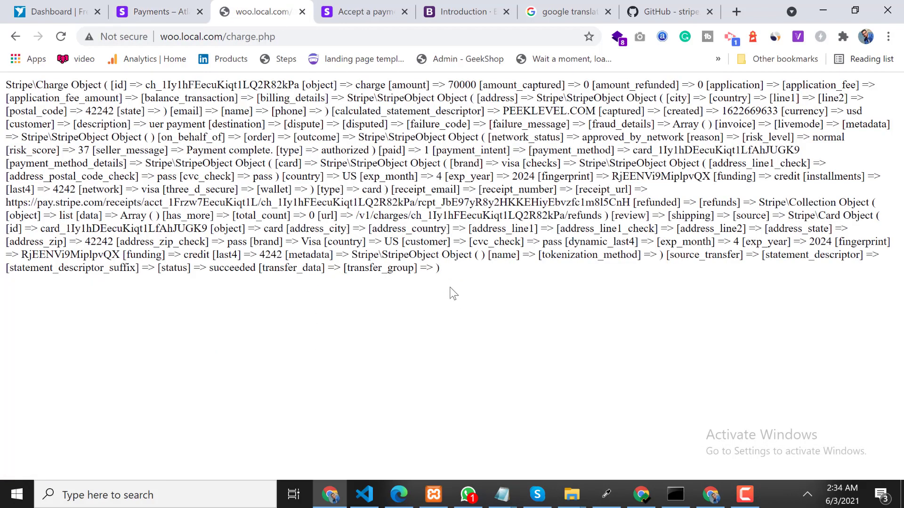
# - Replace print_r($charge); in charge.php with a test.php redirect carrying a 700USD success message, and save
pyautogui.click(364, 495)
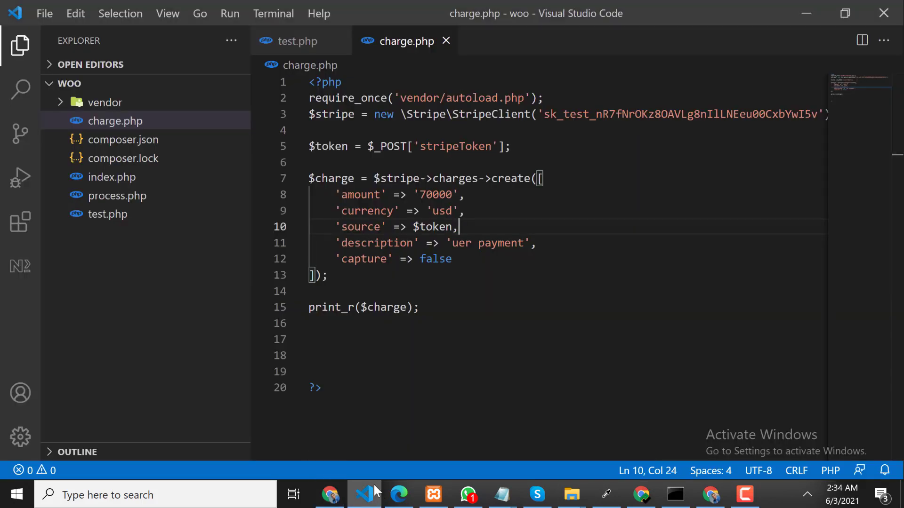
pyautogui.moveTo(439, 302); pyautogui.dragTo(309, 306)
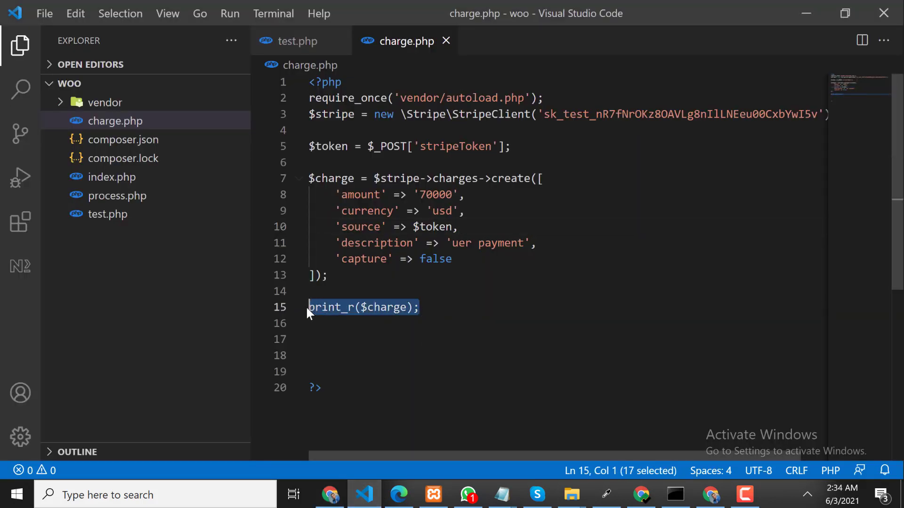
pyautogui.press('BackSpace')
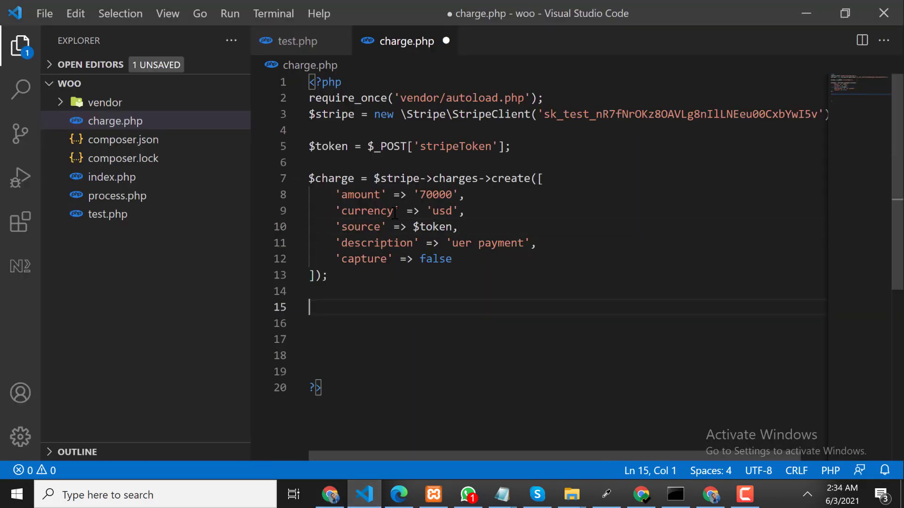
pyautogui.write('header(')
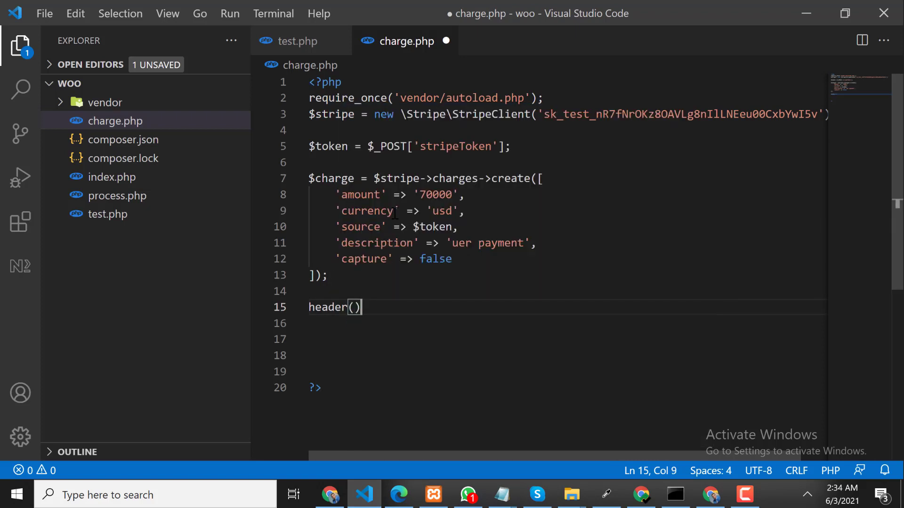
pyautogui.write(');')
pyautogui.press('Left')
pyautogui.press('Left')
pyautogui.write("'")
pyautogui.write('location')
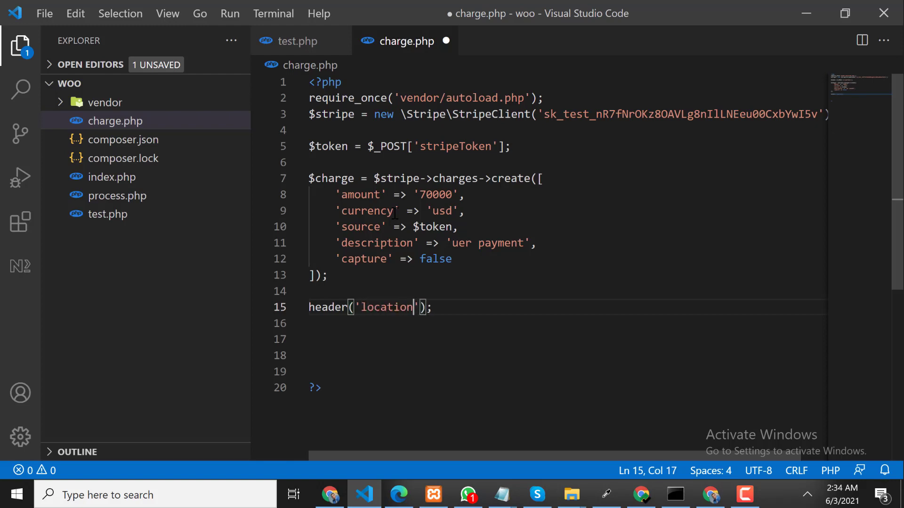
pyautogui.write(': ')
pyautogui.write('tes')
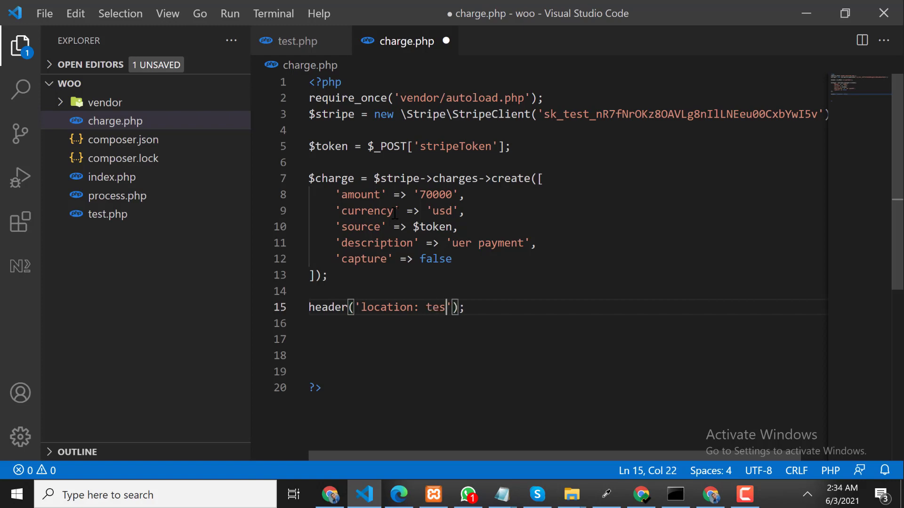
pyautogui.write('t.php?resp')
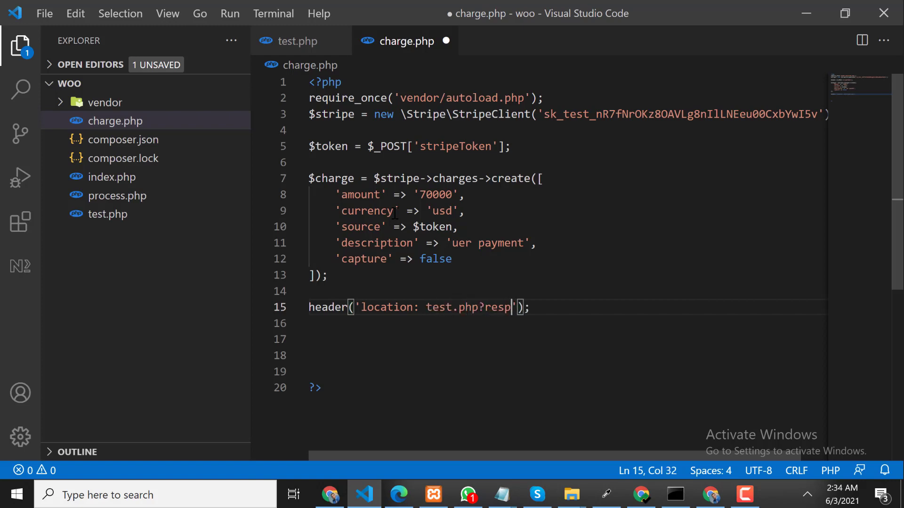
pyautogui.write('onse=you ')
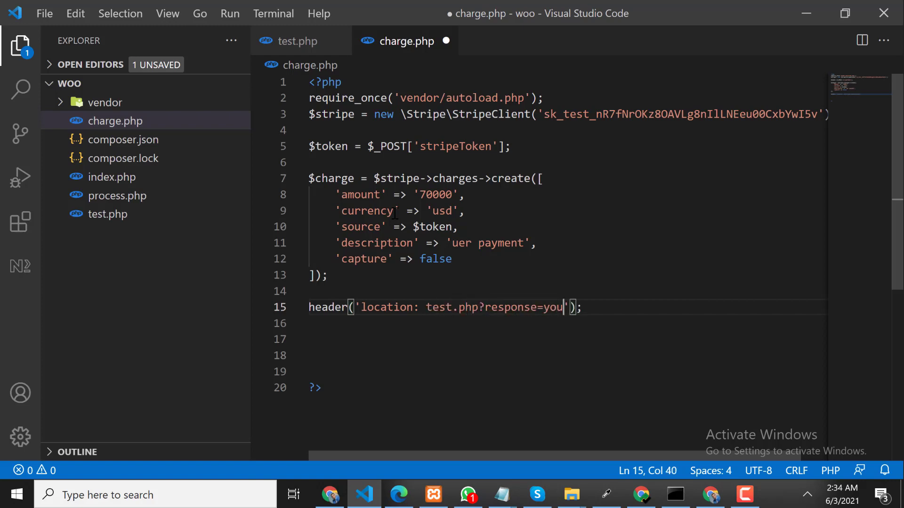
pyautogui.write('have succes')
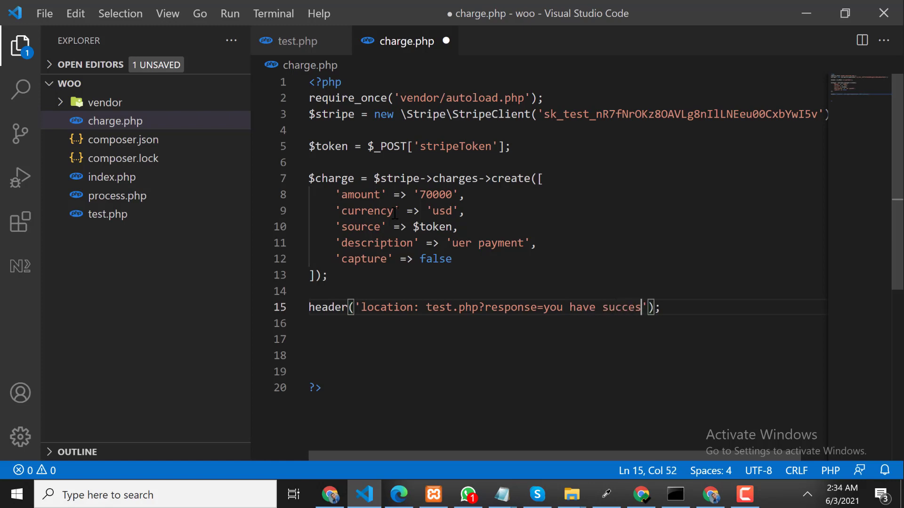
pyautogui.write('sfully author')
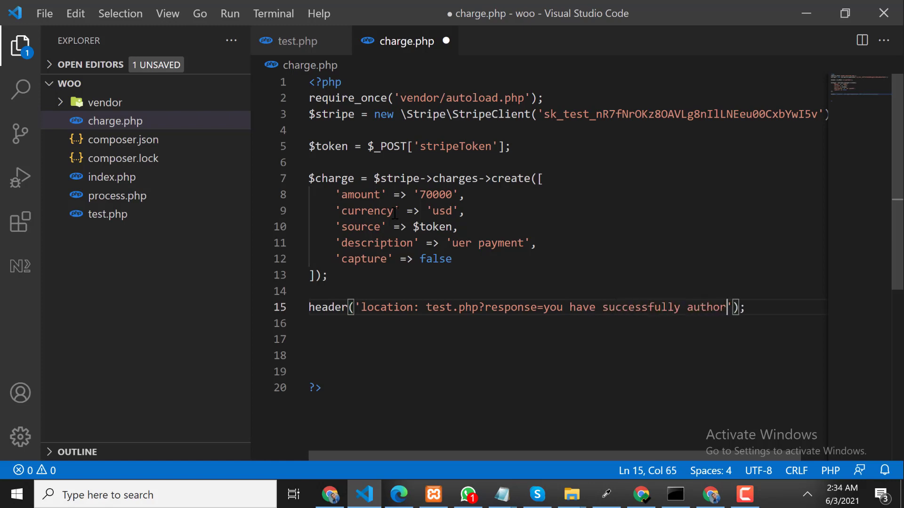
pyautogui.write('ized')
pyautogui.write(' yo')
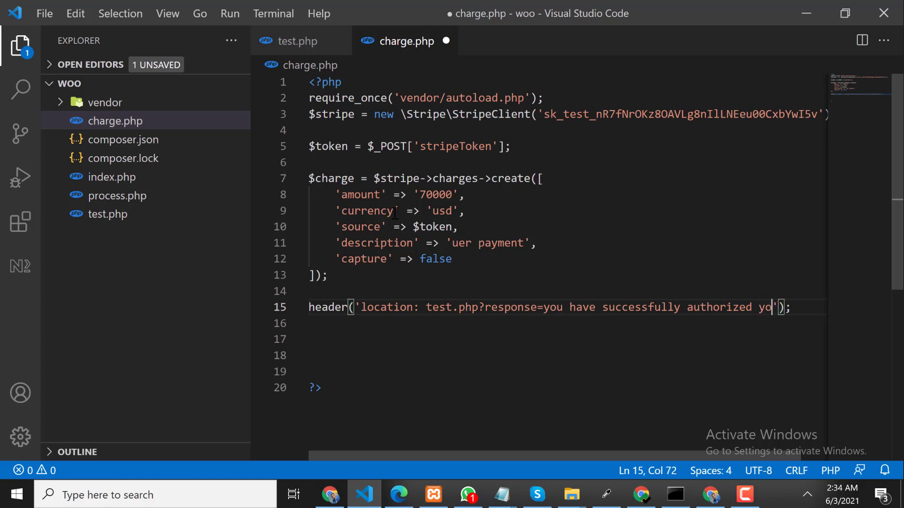
pyautogui.write('ur card for ')
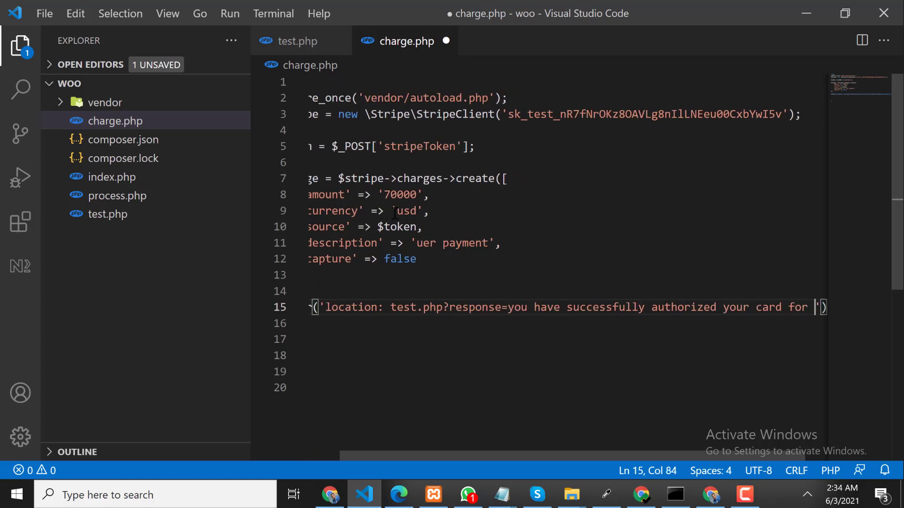
pyautogui.write('700USD')
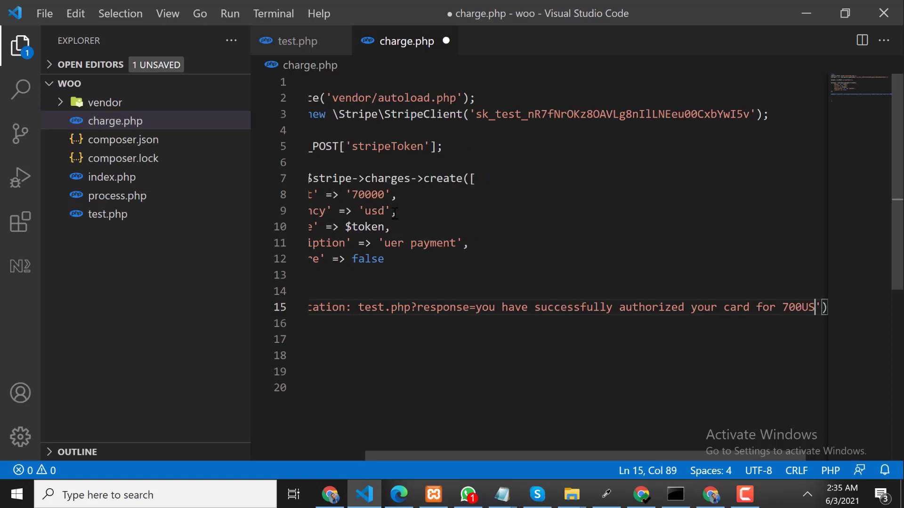
pyautogui.hotkey('ctrl', 's')
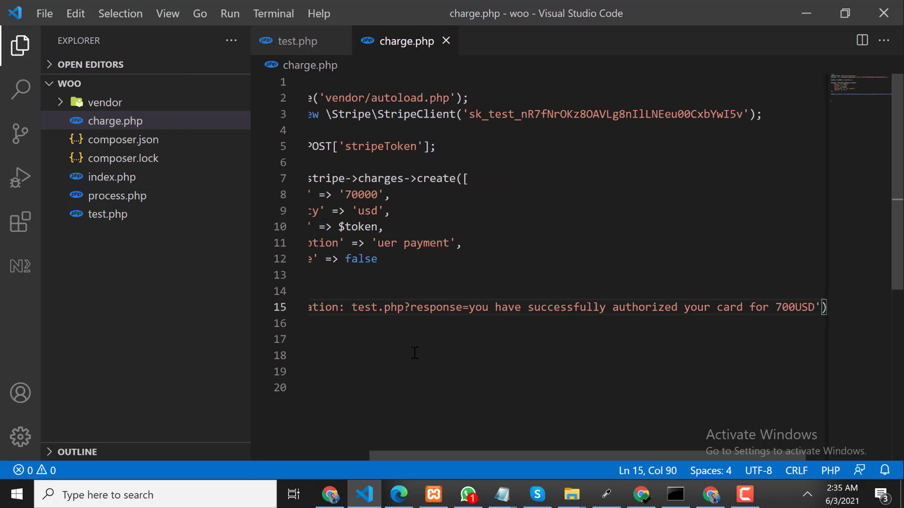
pyautogui.moveTo(424, 455); pyautogui.dragTo(361, 456)
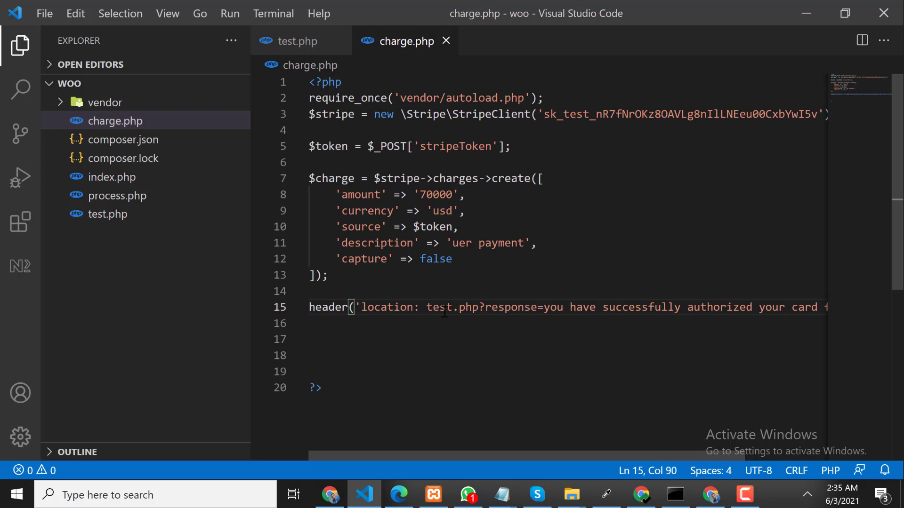
# - Add a form-group div below the submit button's div in test.php
pyautogui.click(289, 40)
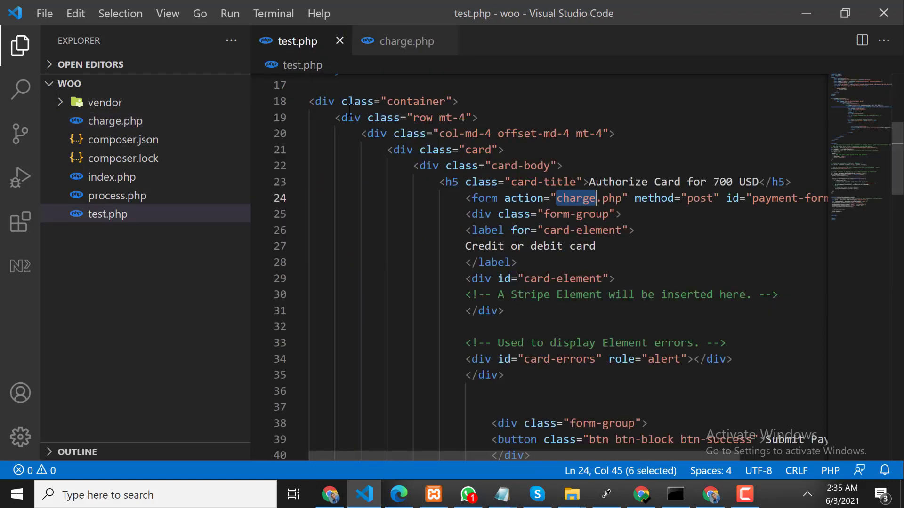
pyautogui.scroll(-2, 351, 112)
pyautogui.scroll(-2, 519, 269)
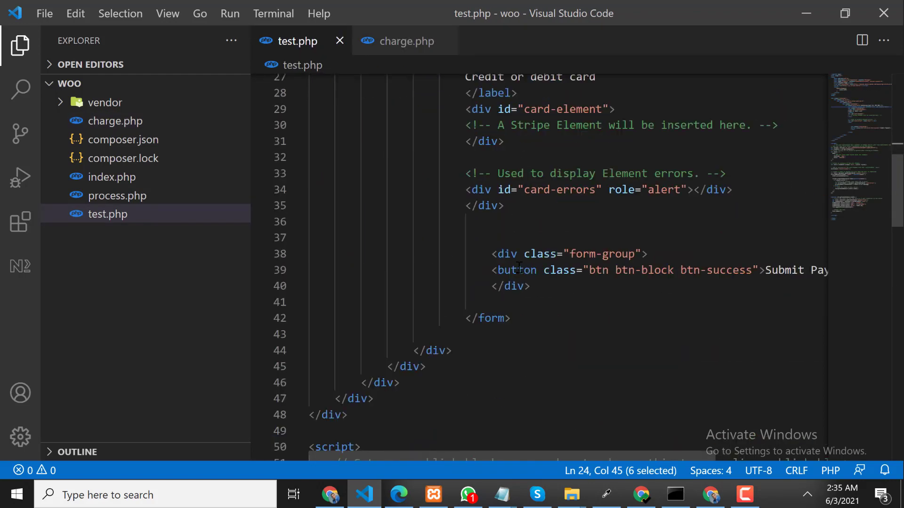
pyautogui.click(542, 289)
pyautogui.press('Return')
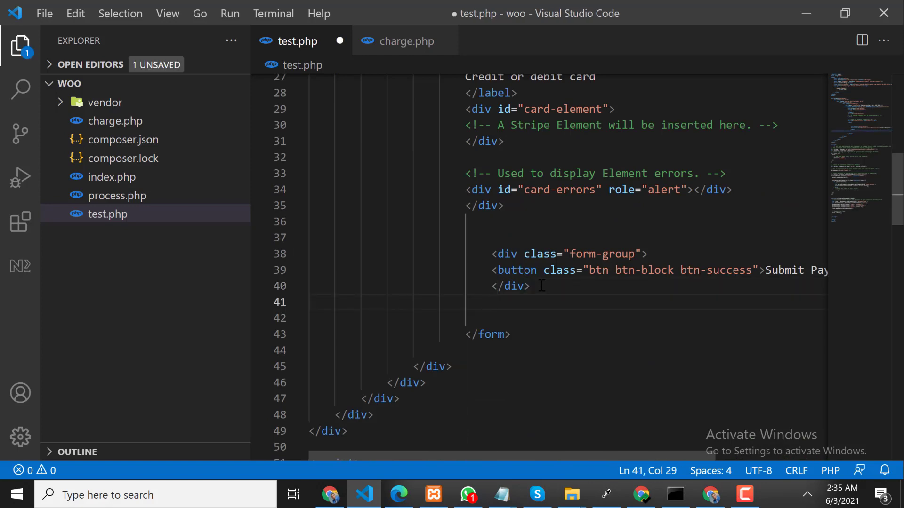
pyautogui.write('.form-grup')
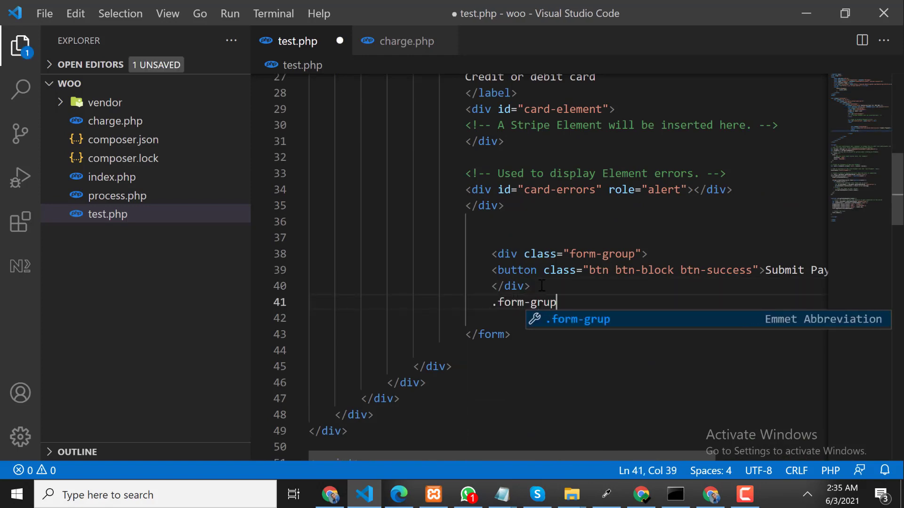
pyautogui.press('BackSpace')
pyautogui.press('BackSpace')
pyautogui.write('opu')
pyautogui.press('Tab')
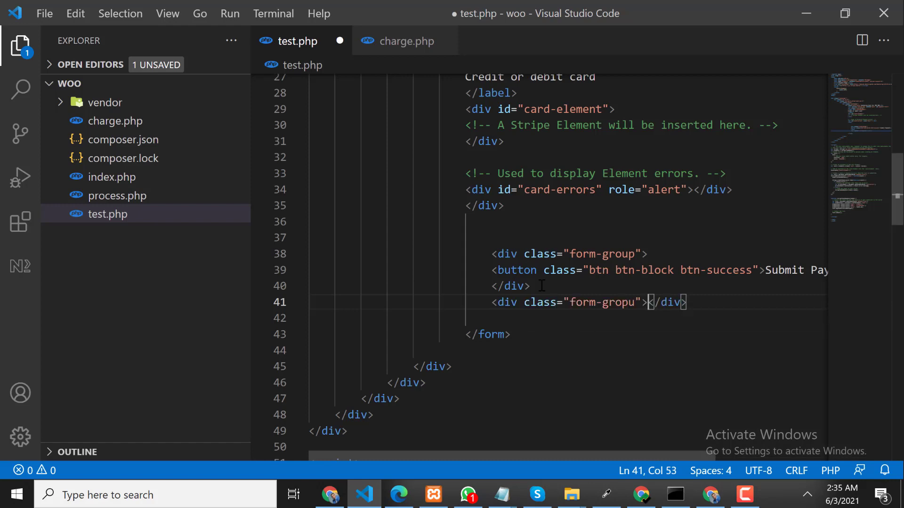
pyautogui.hotkey('ctrl', 'z')
pyautogui.hotkey('ctrl', 'z')
pyautogui.hotkey('ctrl', 'z')
pyautogui.hotkey('ctrl', 'z')
pyautogui.hotkey('ctrl', 'z')
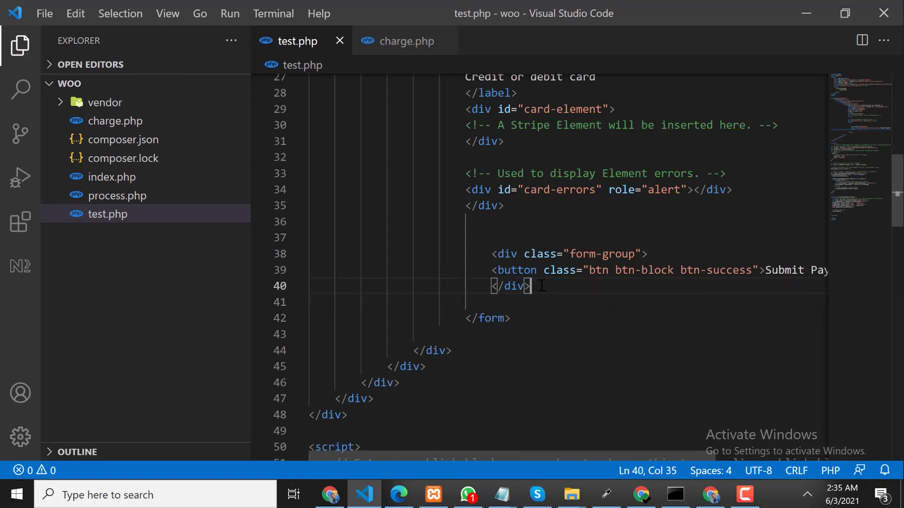
pyautogui.press('Return')
pyautogui.write('.form-')
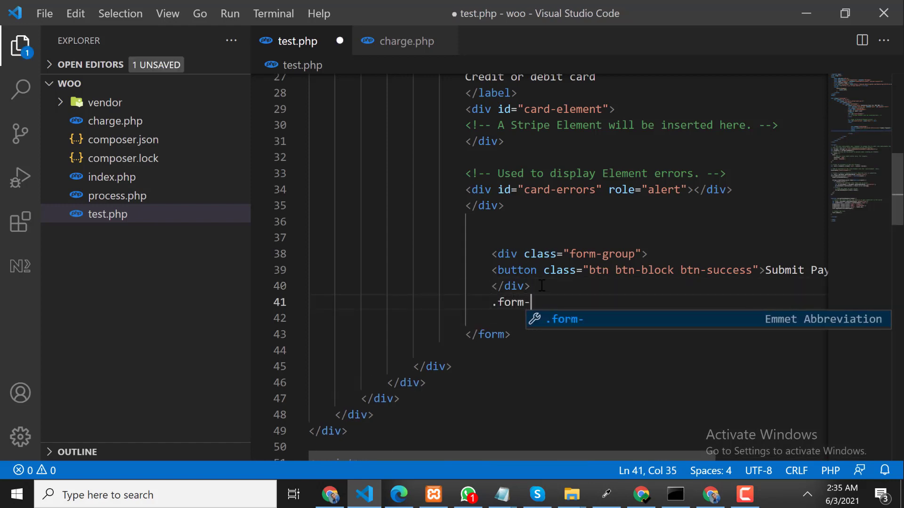
pyautogui.write('group')
pyautogui.press('Tab')
pyautogui.press('Return')
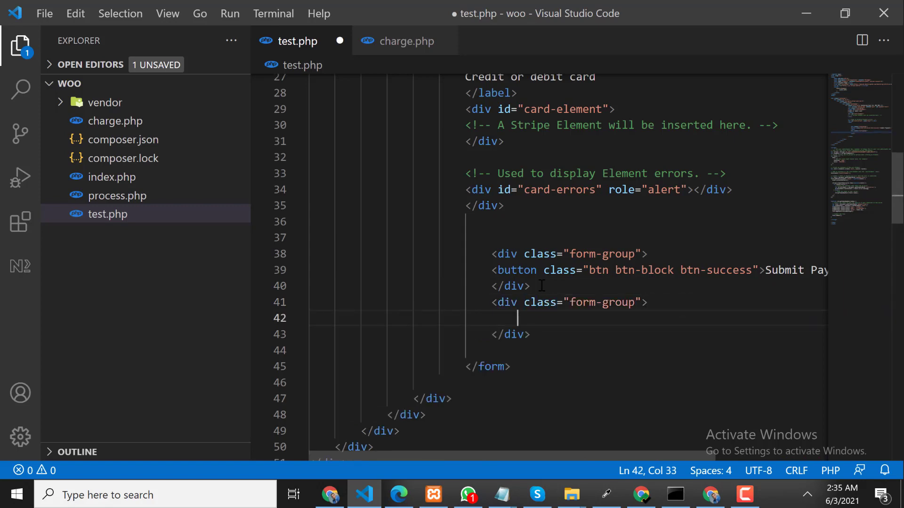
pyautogui.write('<?')
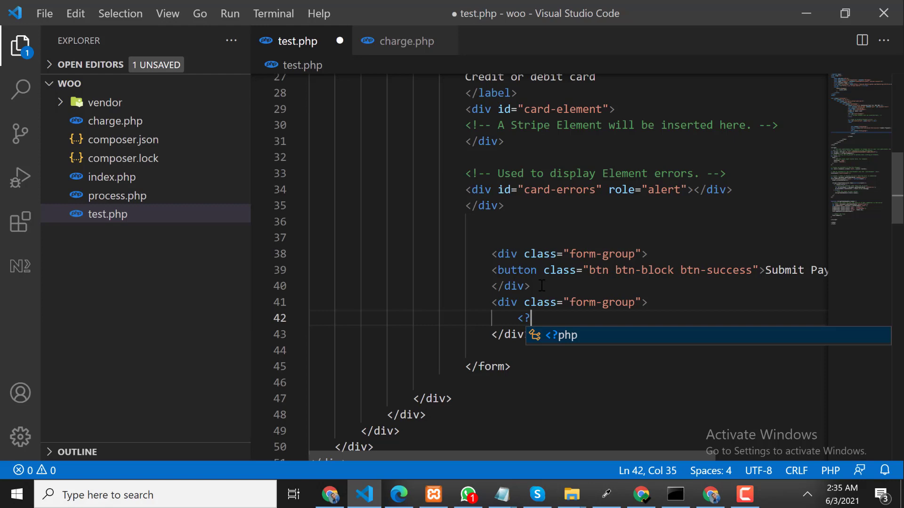
pyautogui.write('php')
# - Inside the new div, open a PHP block with an if(isset($_GET['response'])) condition
pyautogui.press('Return')
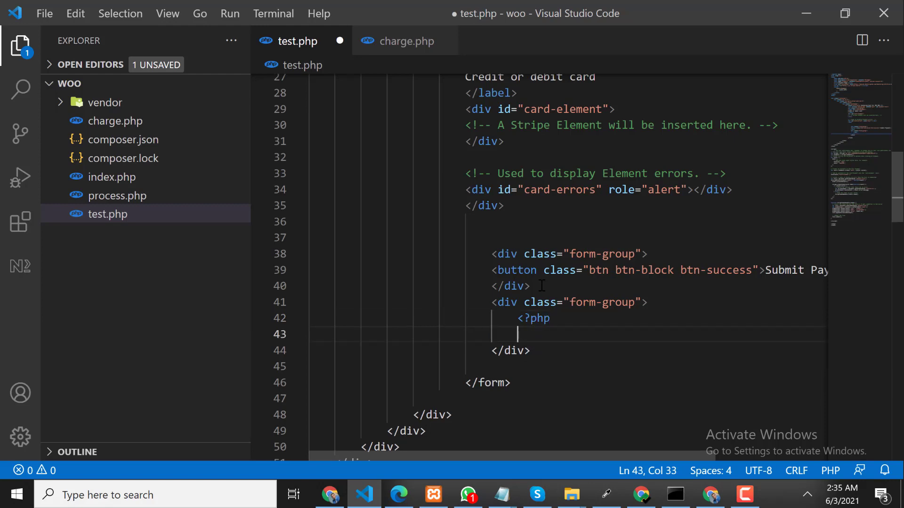
pyautogui.write('?>')
pyautogui.click(565, 320)
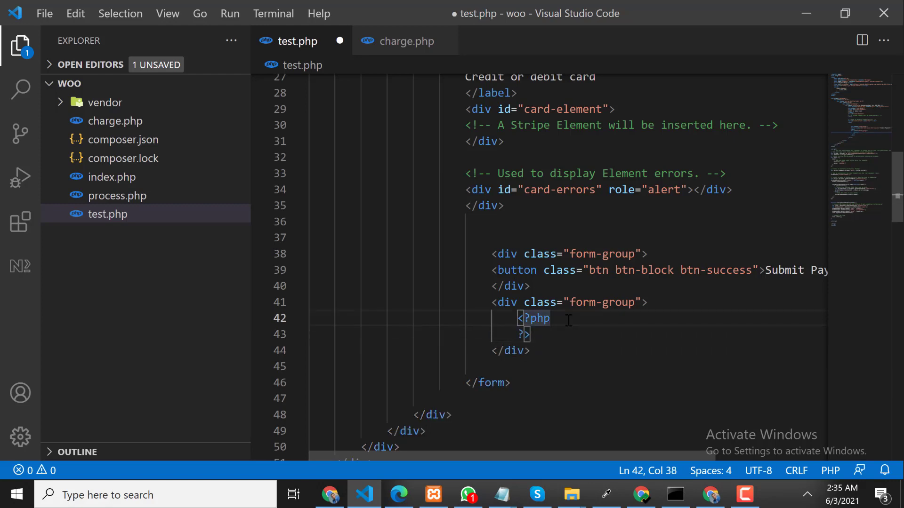
pyautogui.press('Return')
pyautogui.write('if(){')
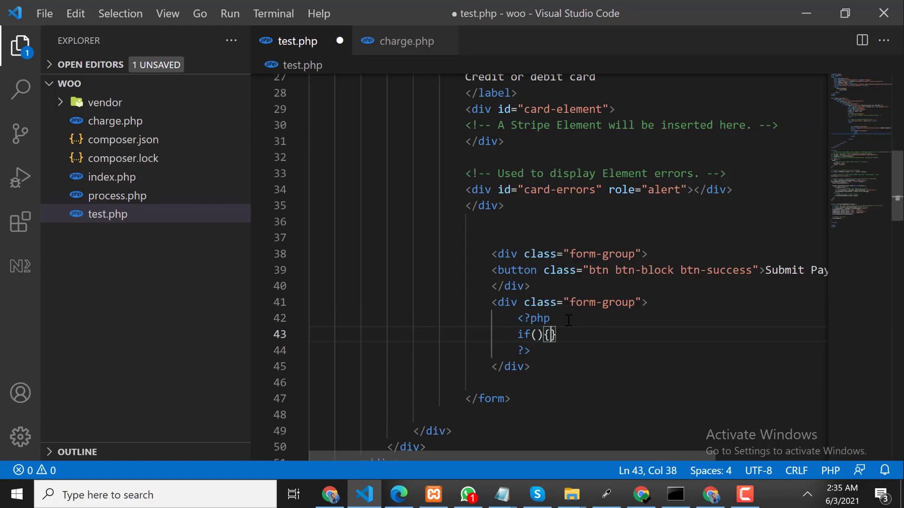
pyautogui.press('Left')
pyautogui.press('Left')
pyautogui.write('is')
pyautogui.press('Return')
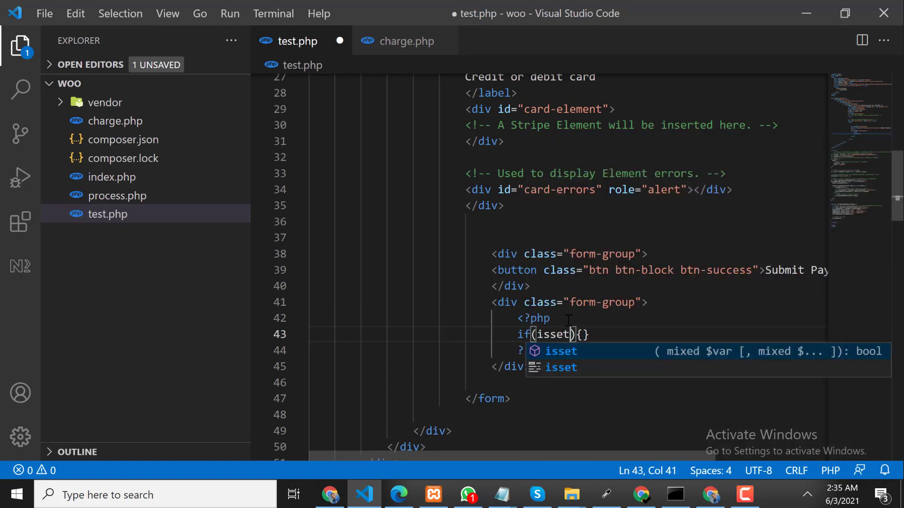
pyautogui.write('(')
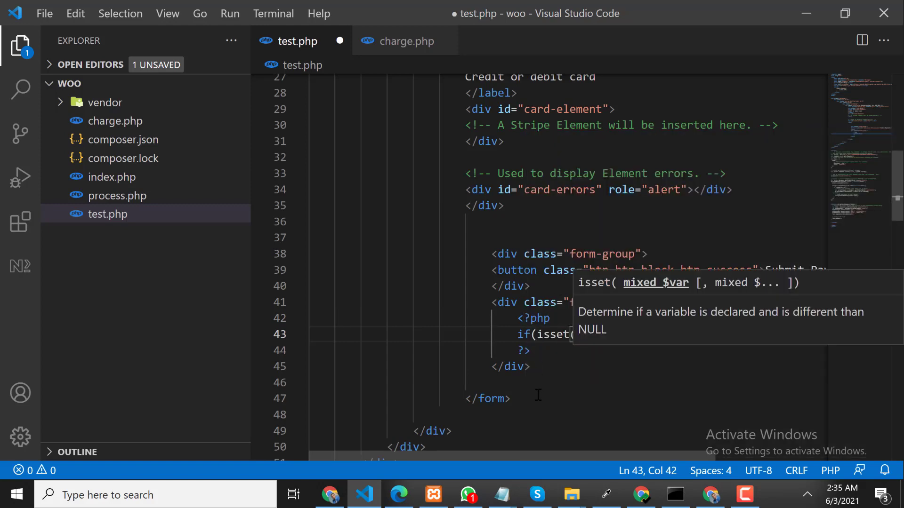
pyautogui.click(550, 334)
pyautogui.click(577, 335)
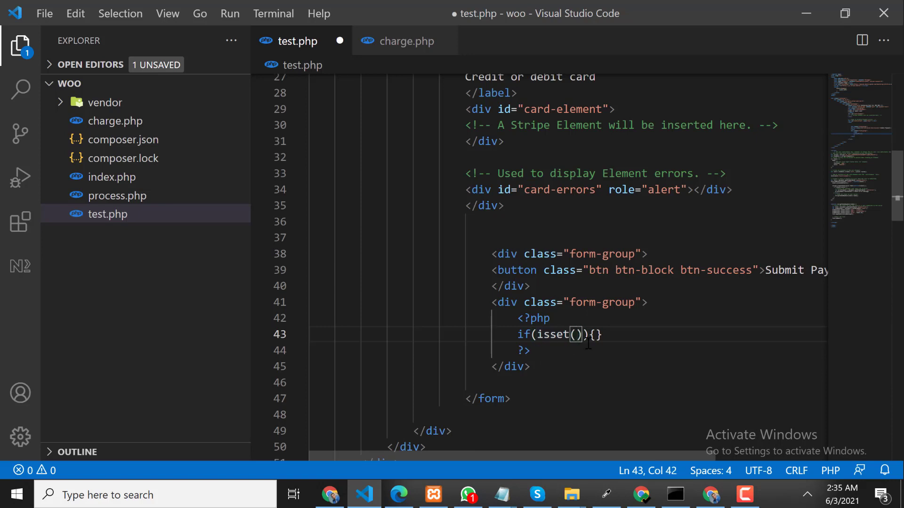
pyautogui.write('$_g')
pyautogui.press('Return')
pyautogui.write("['response'")
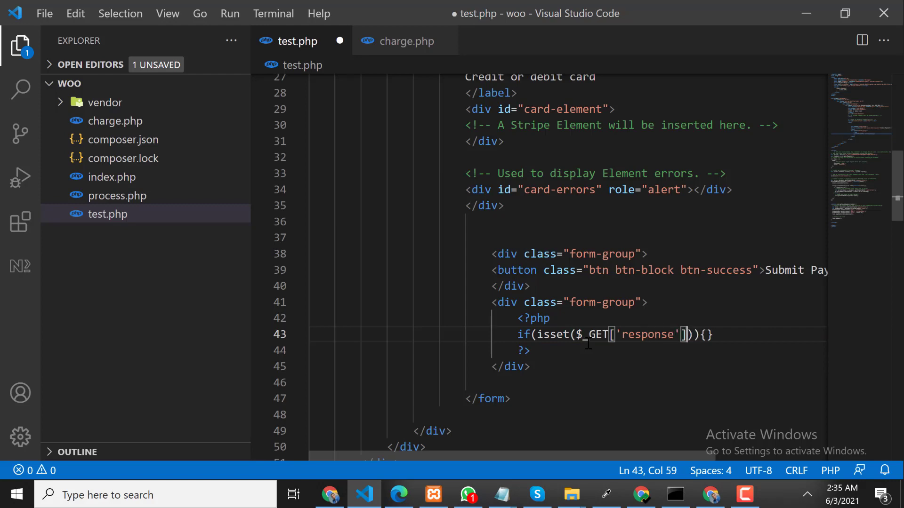
pyautogui.write('])')
# - Echo $_GET['response'] wrapped in a paragraph inside the condition's braces
pyautogui.press('Right')
pyautogui.press('Return')
pyautogui.write('echo')
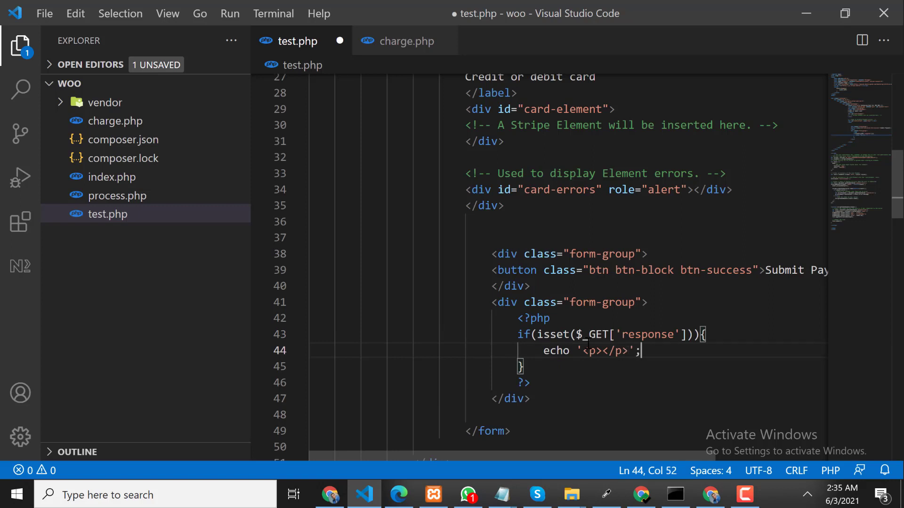
pyautogui.press('Left')
pyautogui.press('Left')
pyautogui.press('Left')
pyautogui.write("'")
pyautogui.write('..')
pyautogui.write('$_g')
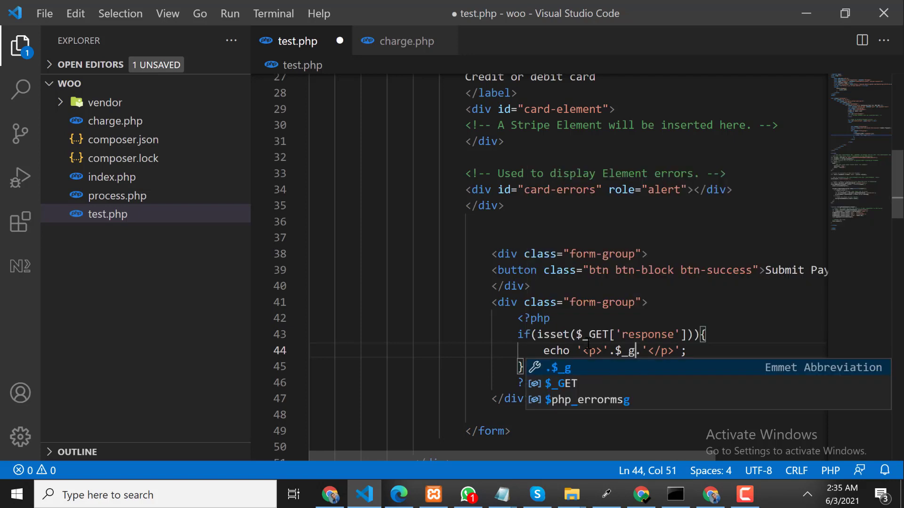
pyautogui.press('Down')
pyautogui.press('Return')
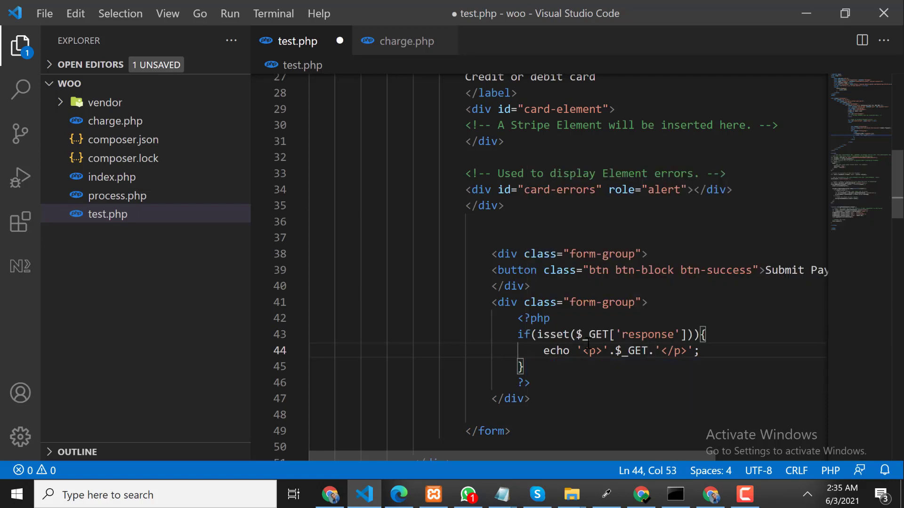
pyautogui.write("['resp")
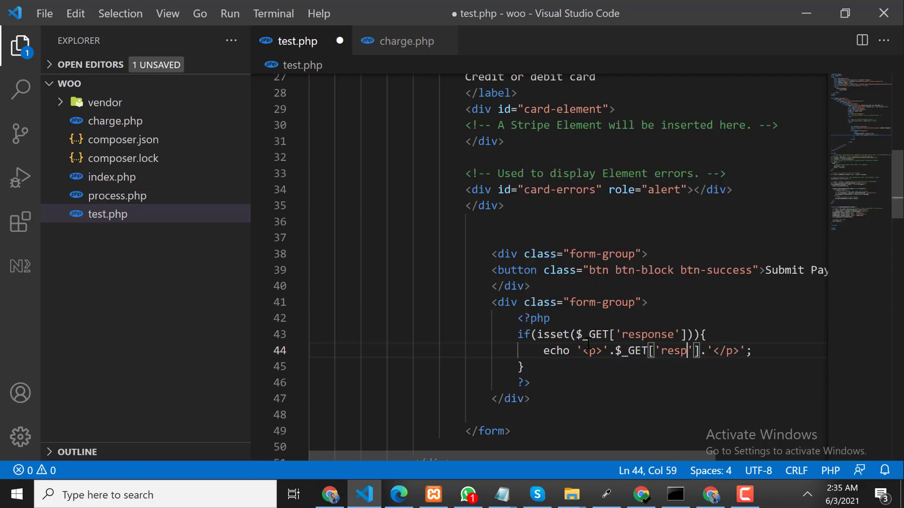
pyautogui.write('onse')
# - Save test.php and load woo.local/test.php in Chrome
pyautogui.hotkey('ctrl', 's')
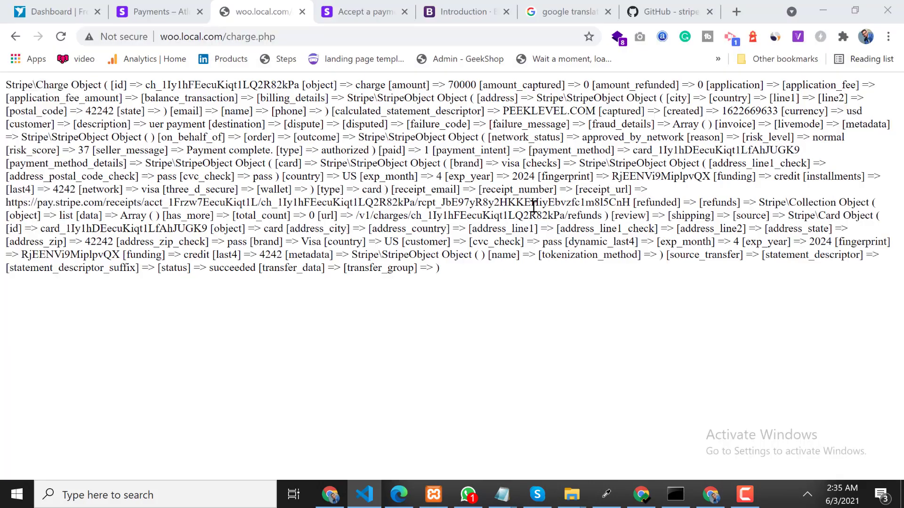
pyautogui.hotkey('alt', 'Tab')
pyautogui.moveTo(227, 36); pyautogui.dragTo(308, 41)
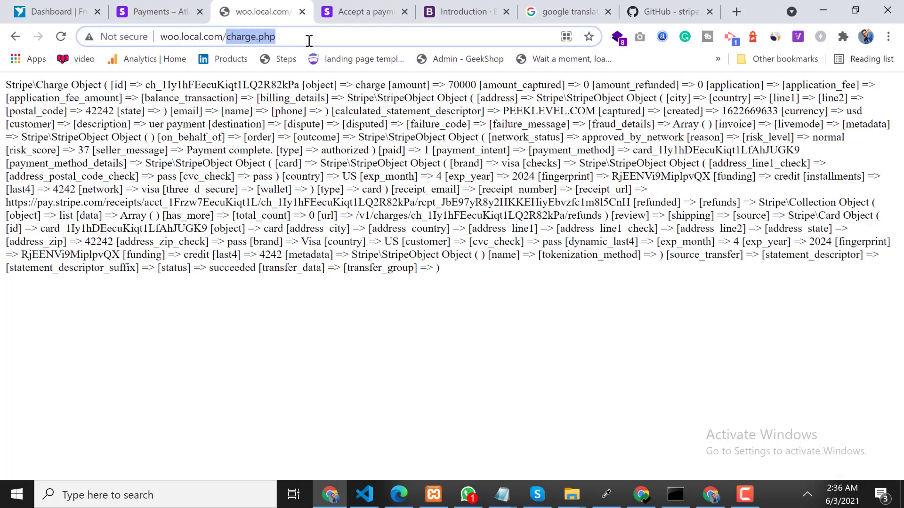
pyautogui.write('tea')
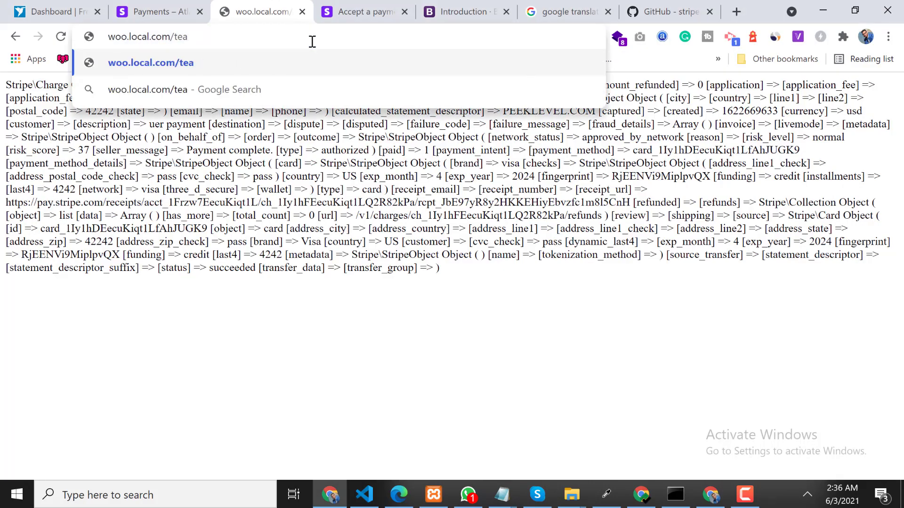
pyautogui.press('BackSpace')
pyautogui.write('s')
pyautogui.press('Return')
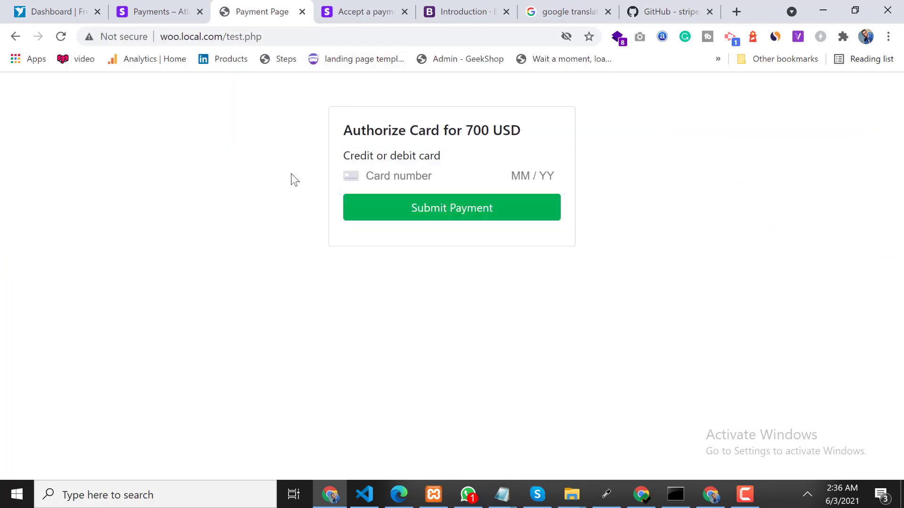
pyautogui.click(392, 172)
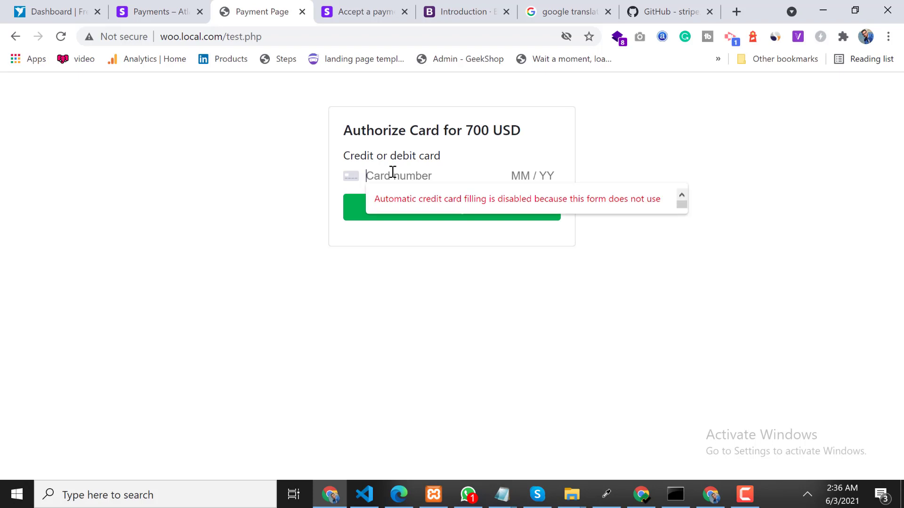
pyautogui.write('44242424242')
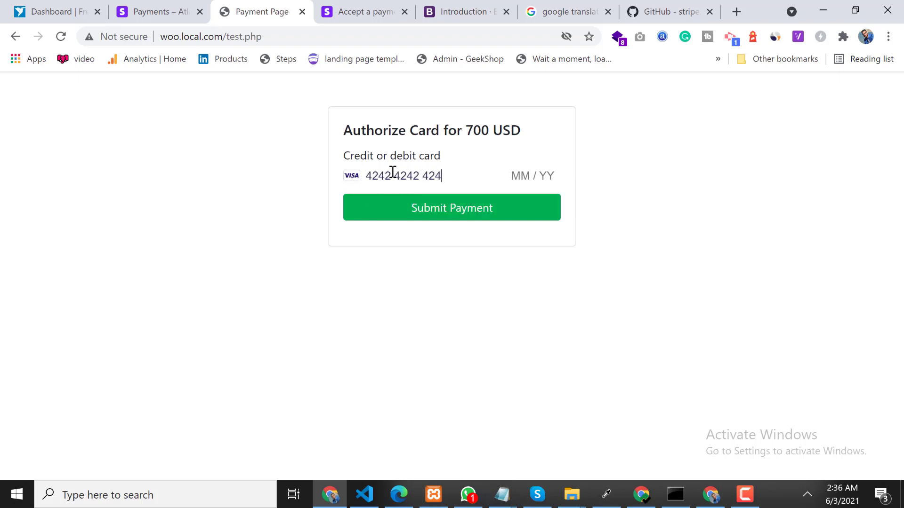
pyautogui.write('42424042424242')
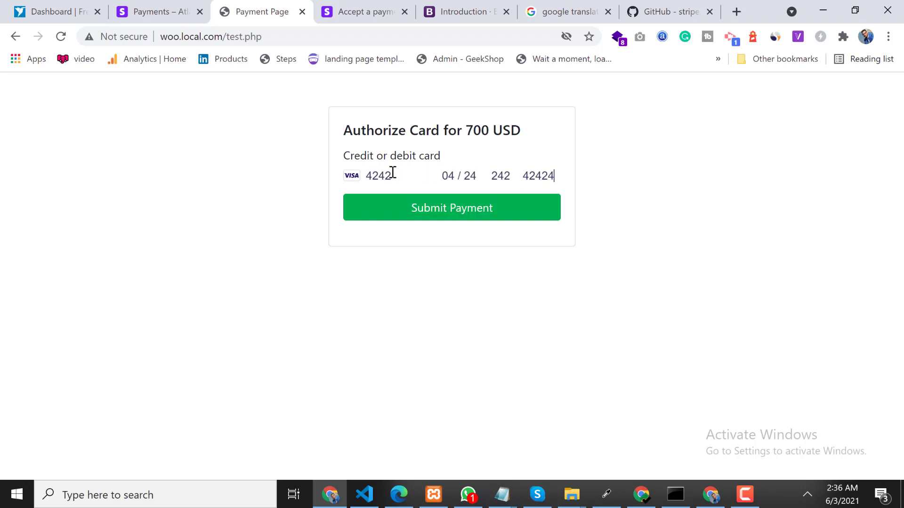
pyautogui.click(429, 215)
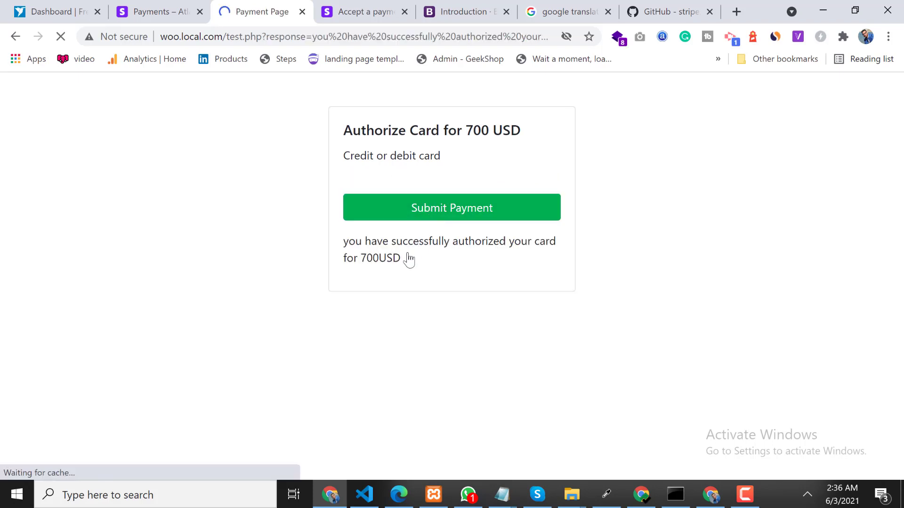
pyautogui.moveTo(343, 242); pyautogui.dragTo(409, 261)
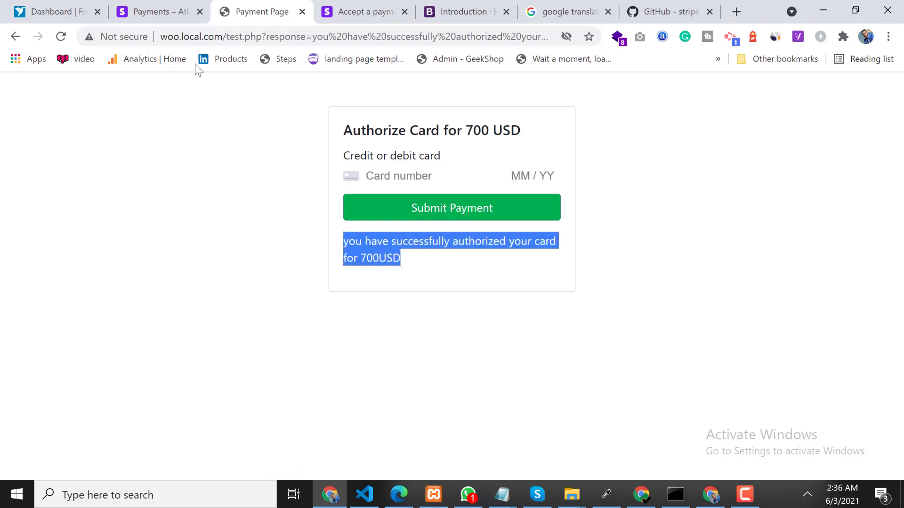
# - Capture the newest uncaptured $700.00 payment from the Stripe Payments list
pyautogui.click(160, 12)
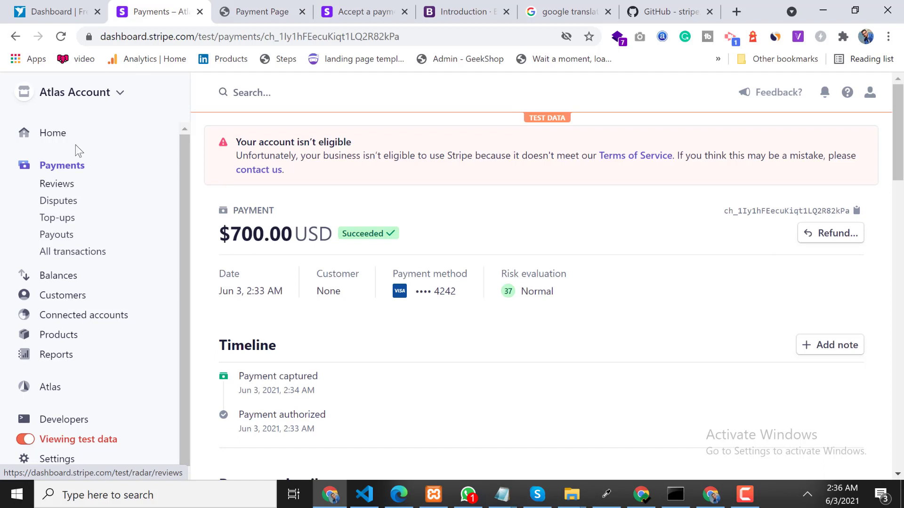
pyautogui.click(60, 36)
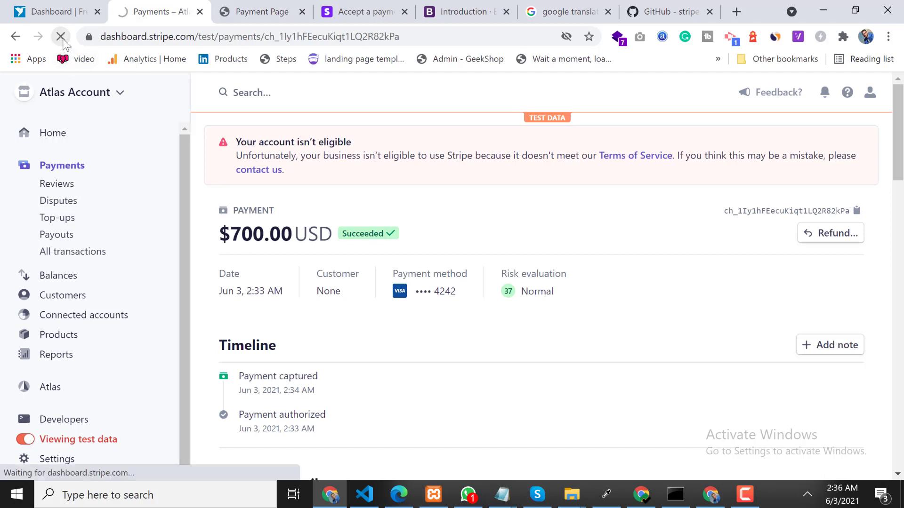
pyautogui.click(68, 169)
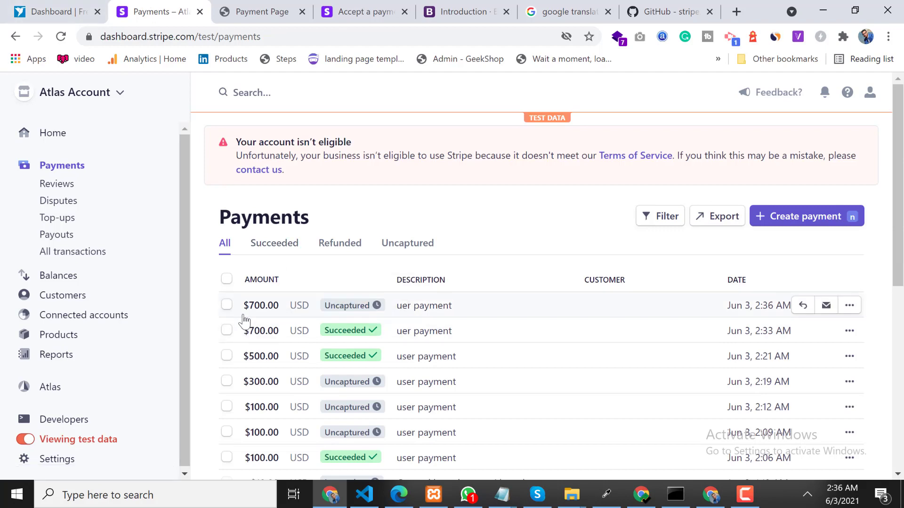
pyautogui.moveTo(282, 306)
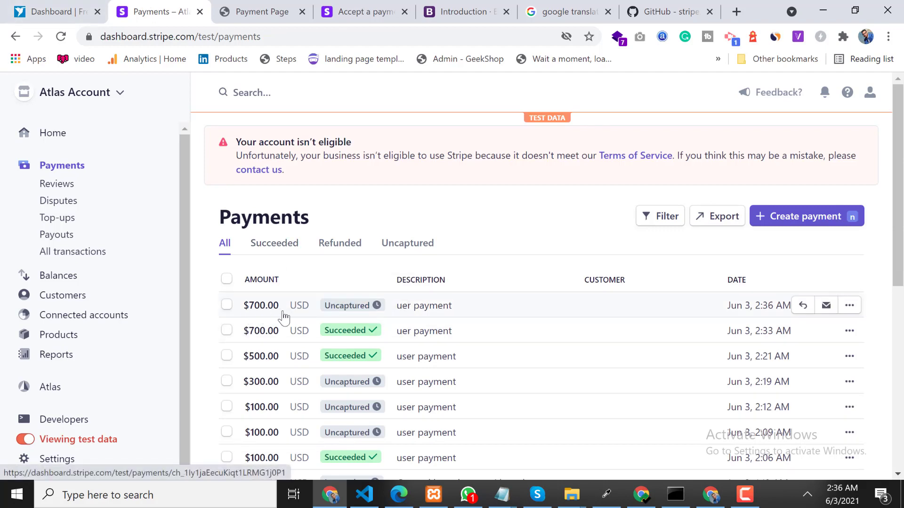
pyautogui.click(349, 312)
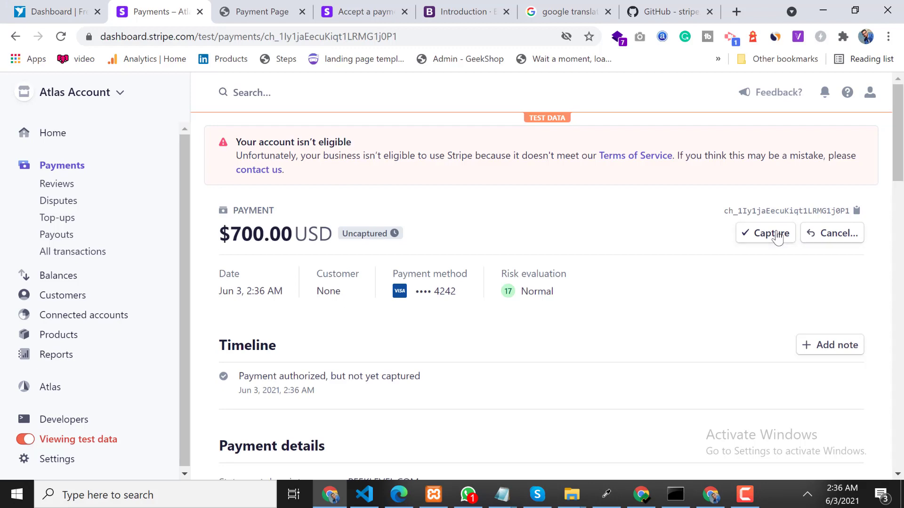
pyautogui.click(771, 233)
pyautogui.click(573, 295)
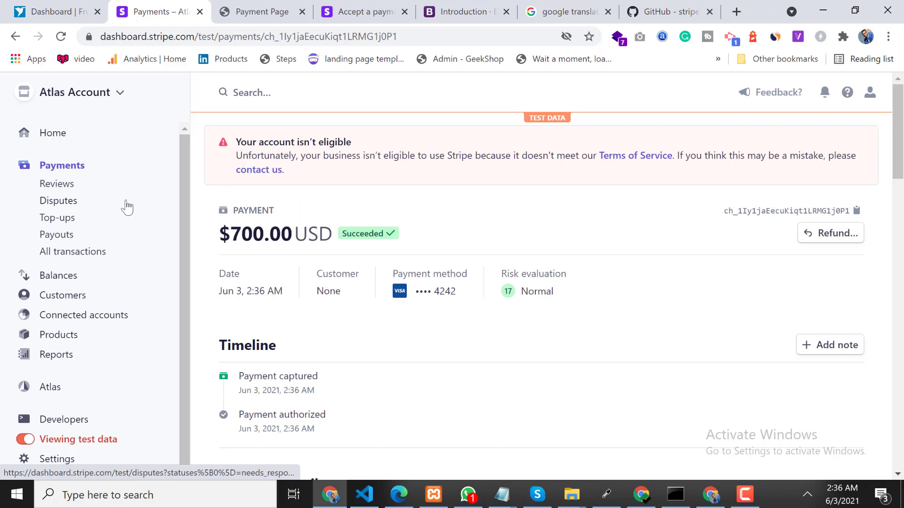
# - Bring the Payment Page tab with the 700USD success message back to the front
pyautogui.click(246, 9)
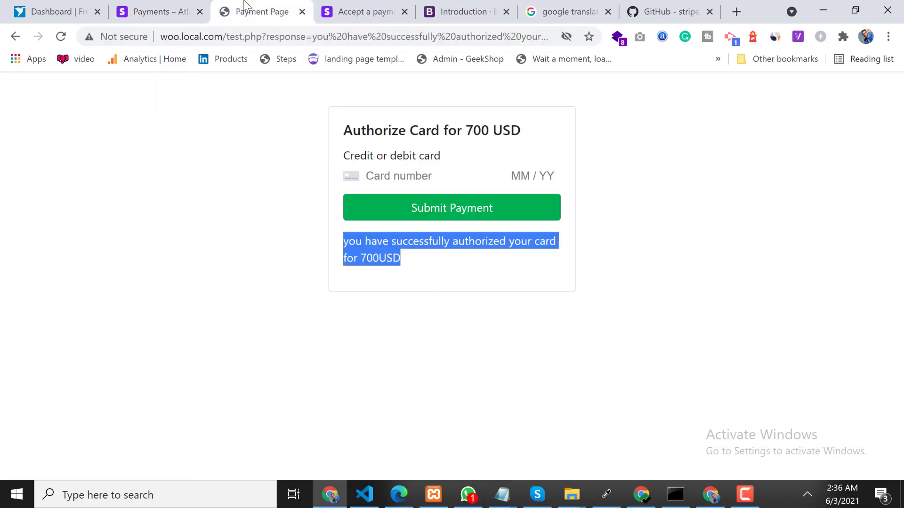